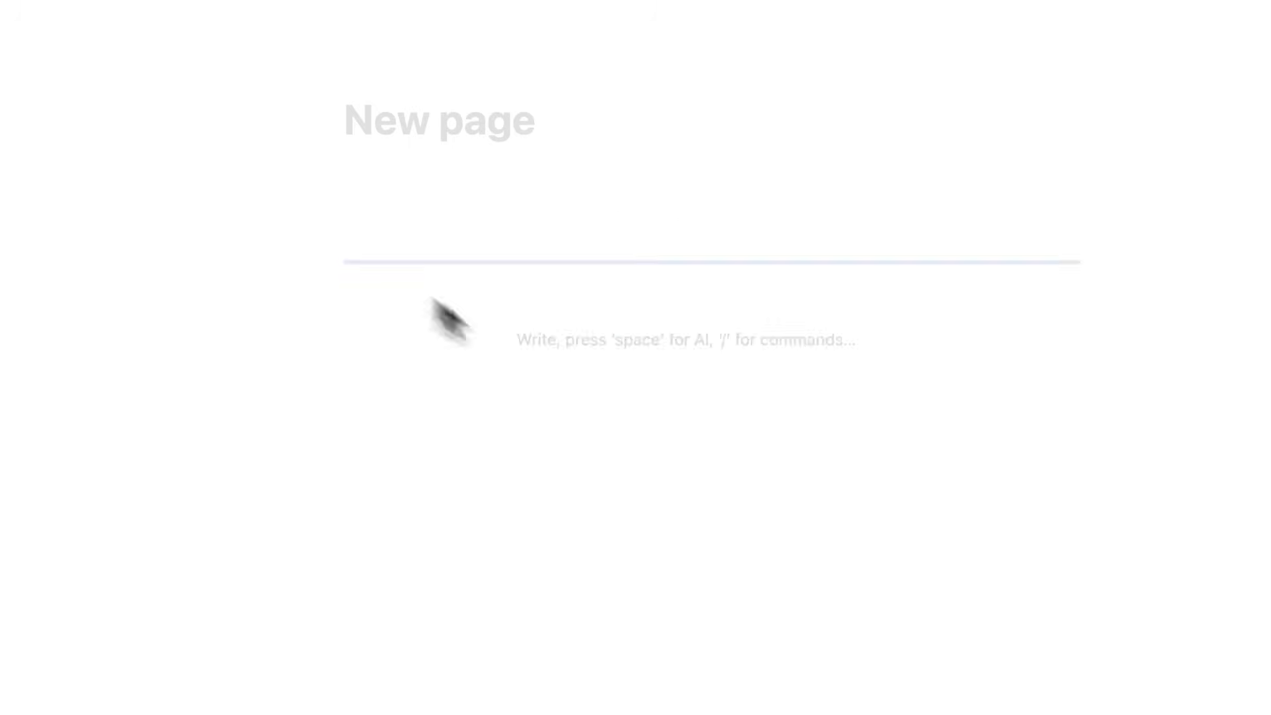
Write a text block reading "task" on the blank page, and try moving it down and back up the page.
click(393, 246)
text(t)
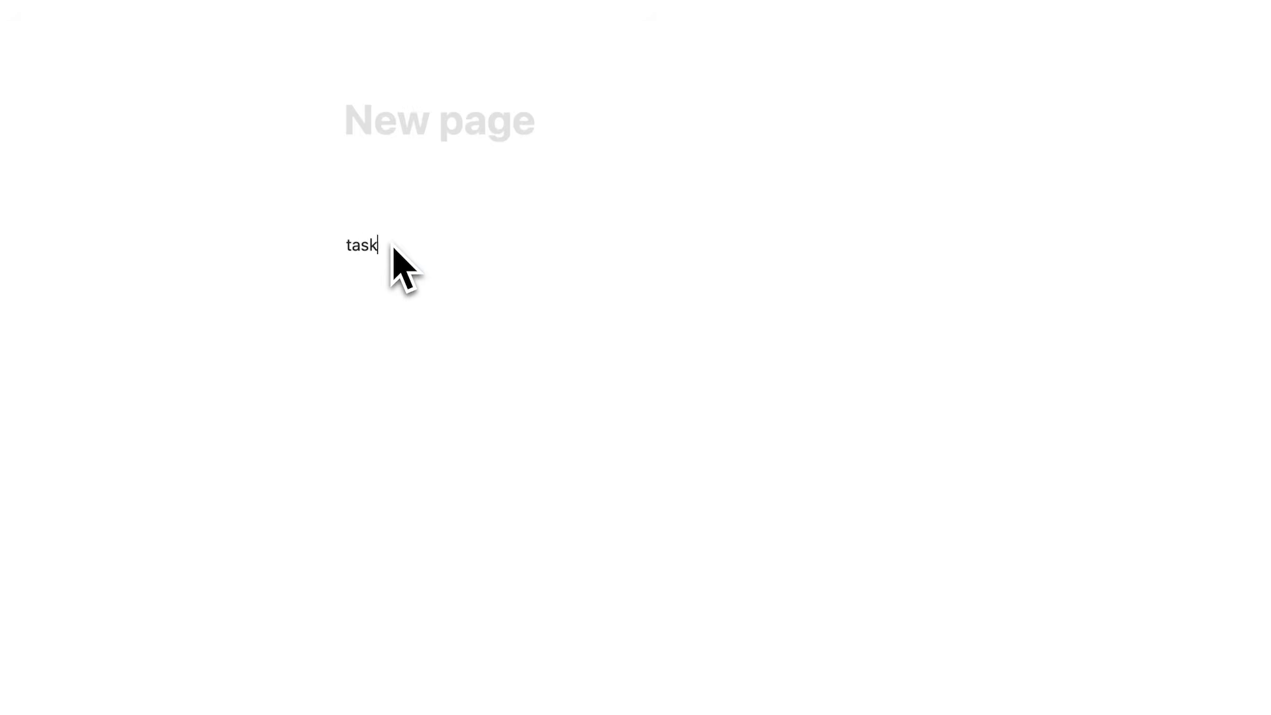
text(ask)
drag(338, 254, 365, 416)
drag(332, 358, 361, 204)
click(395, 245)
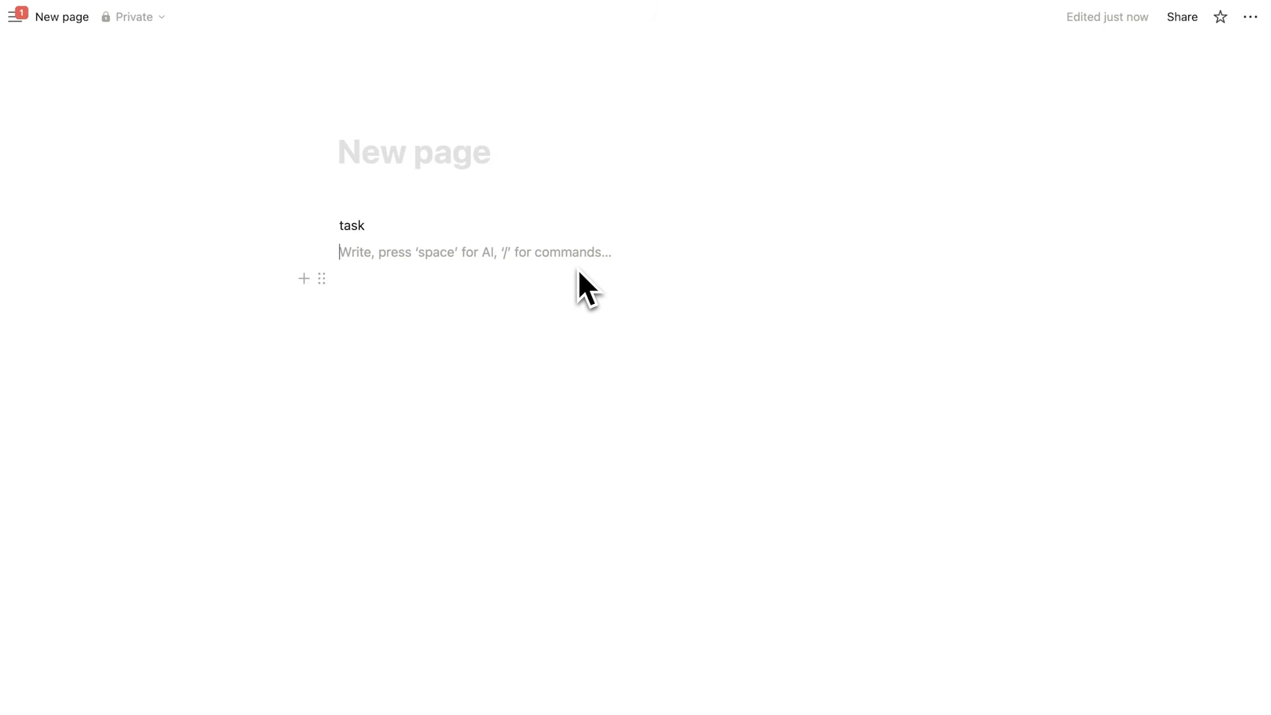
Examine the full range of block types and embeds that can be inserted below the "task" line.
text(/)
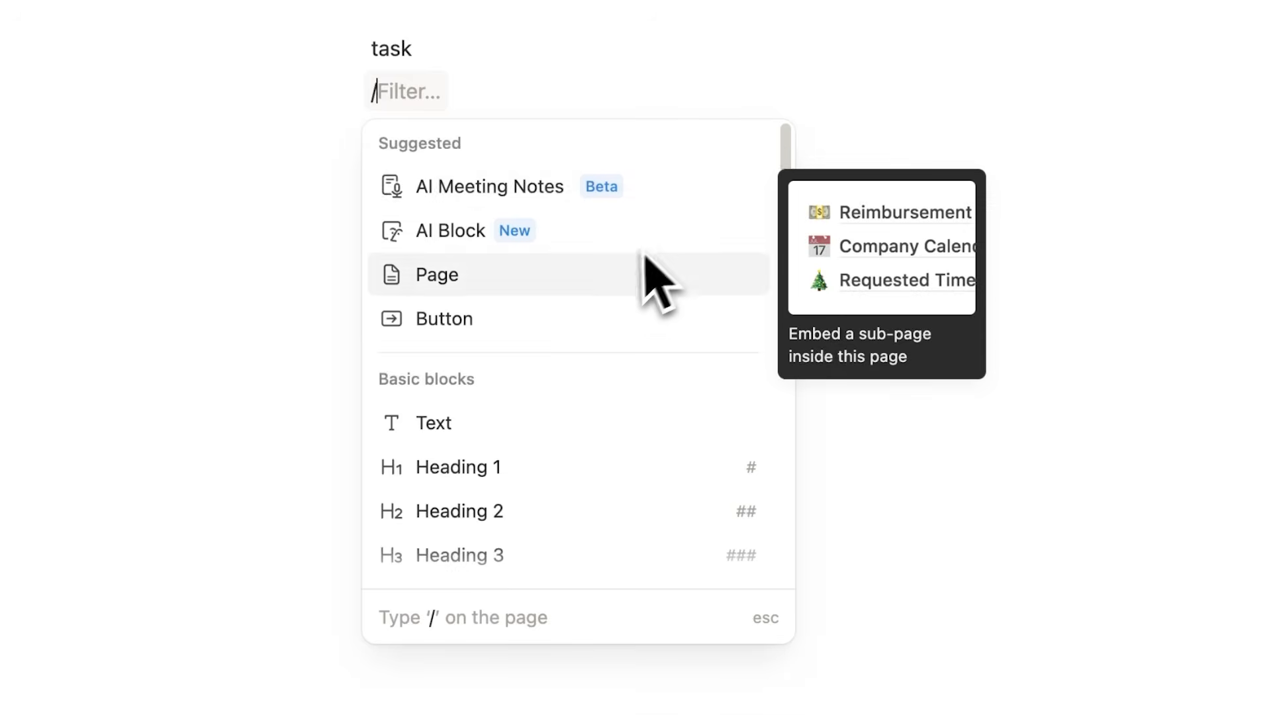
scroll(652, 278, down, 15)
scroll(637, 293, down, 12)
scroll(619, 264, down, 15)
scroll(632, 294, down, 15)
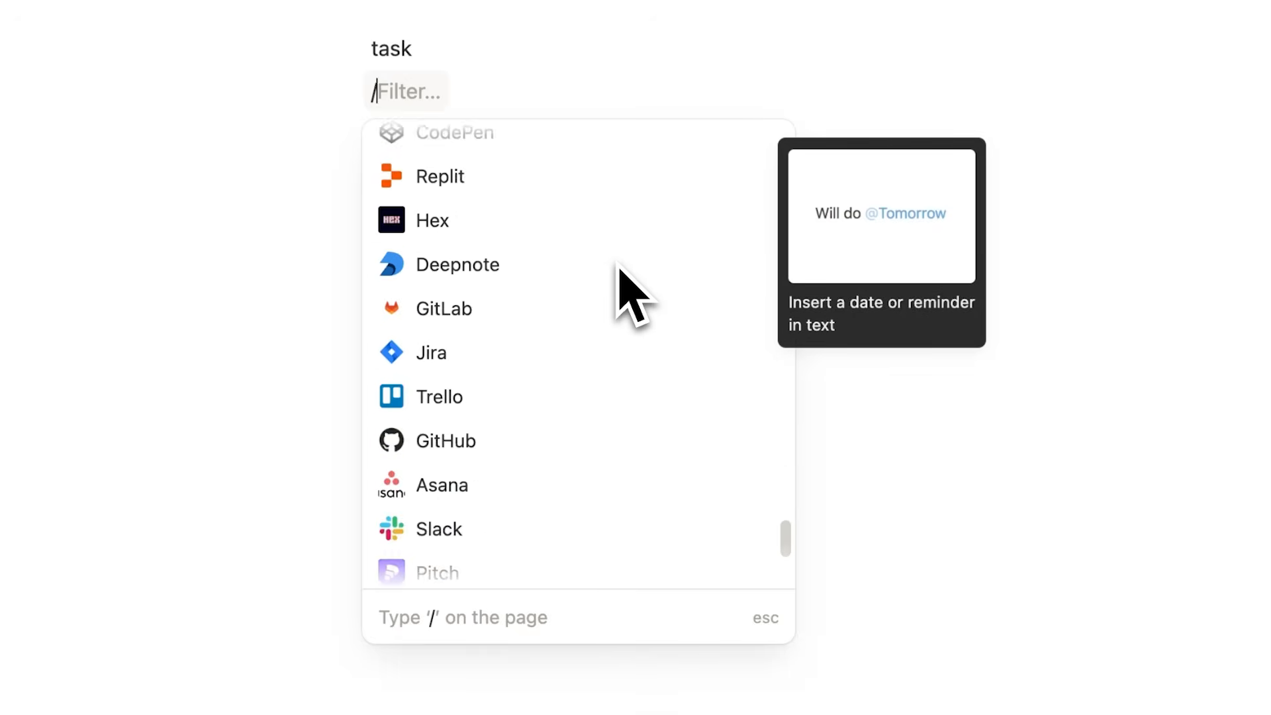
scroll(622, 291, down, 15)
scroll(606, 284, up, 5)
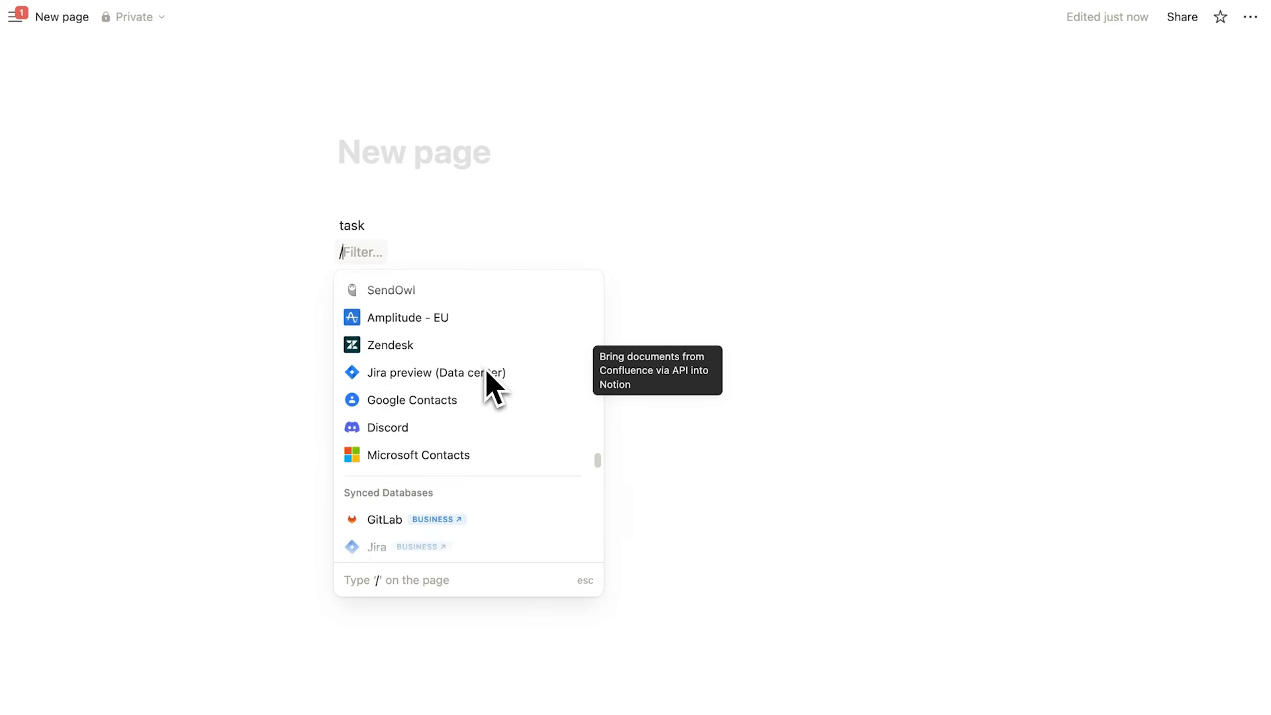
scroll(487, 372, up, 15)
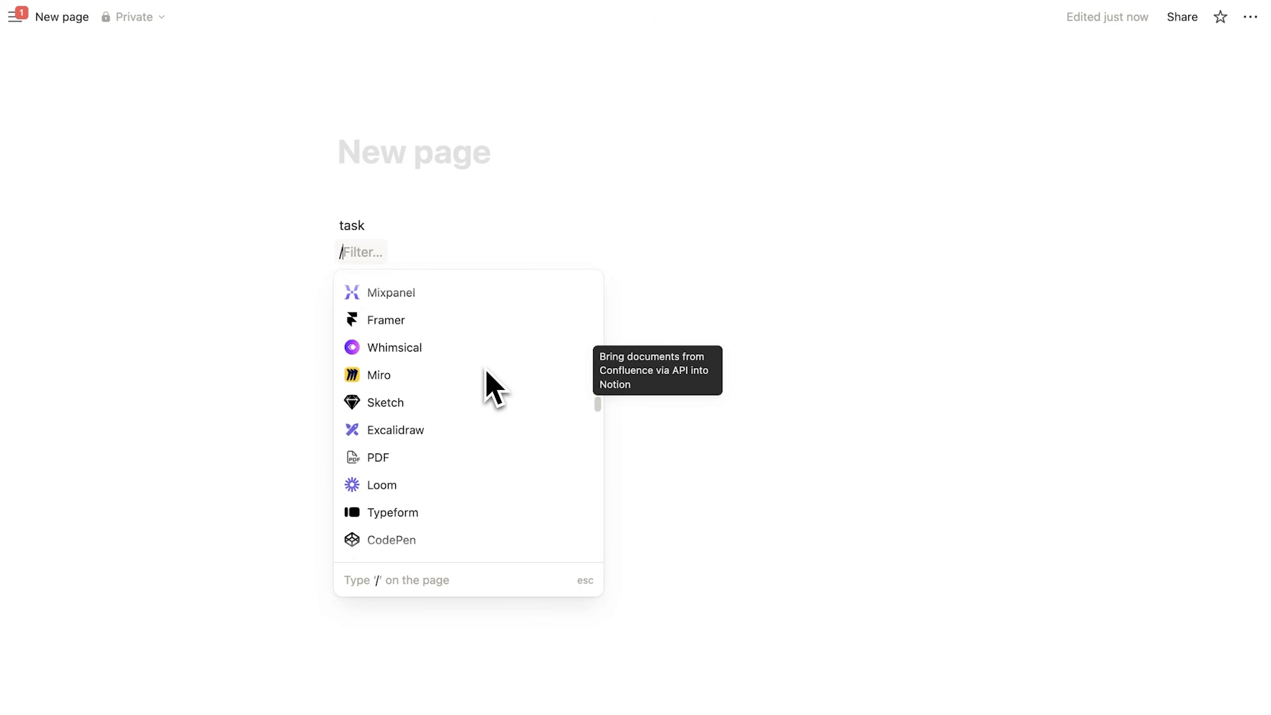
scroll(487, 370, up, 15)
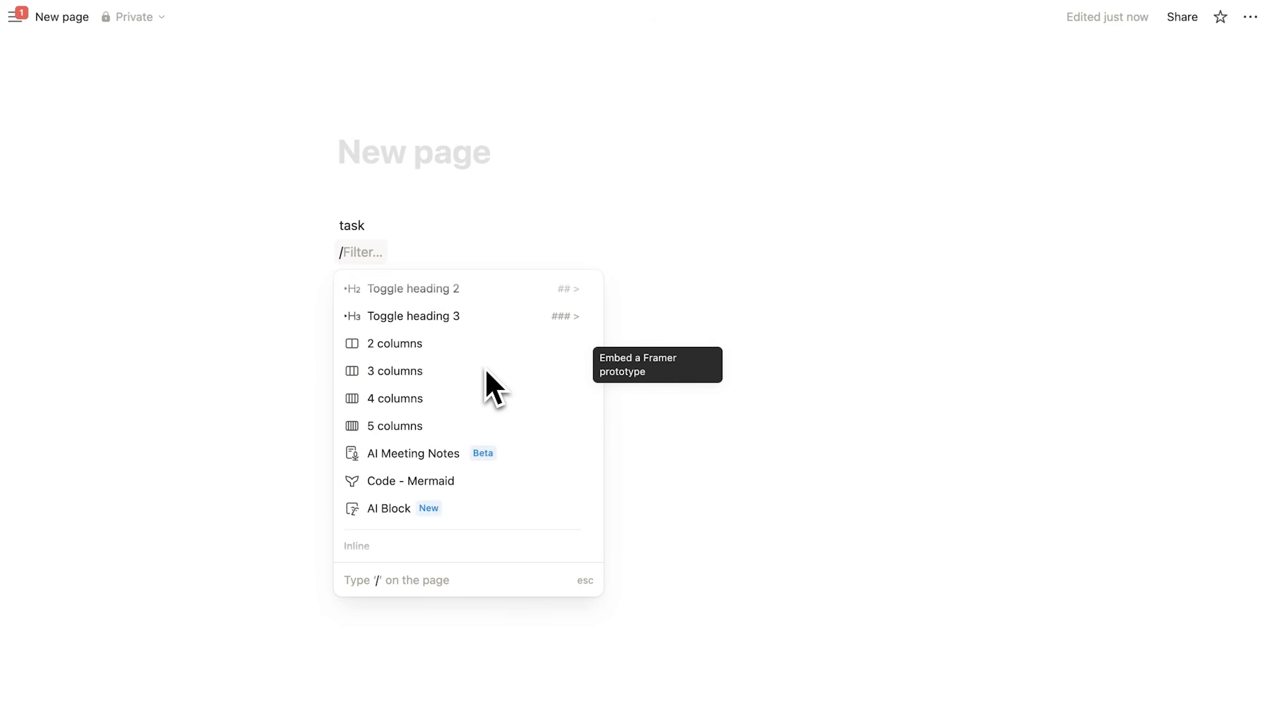
scroll(487, 371, up, 15)
scroll(486, 372, up, 15)
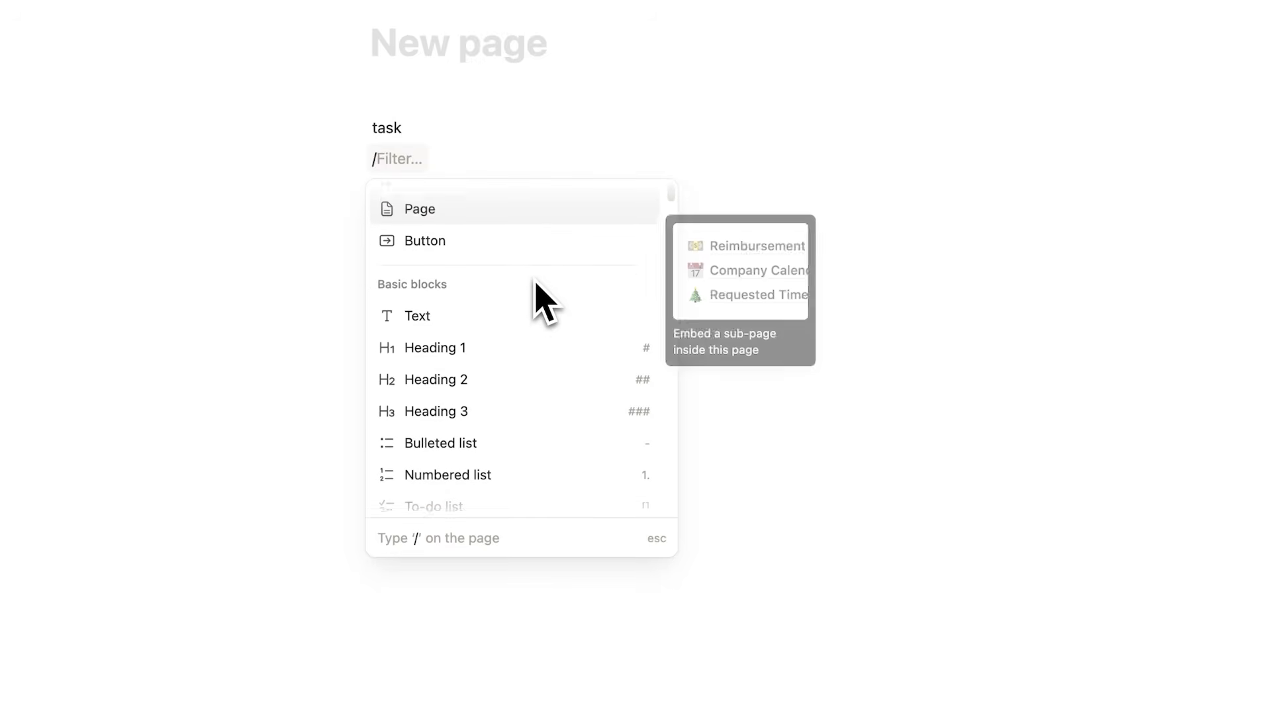
Add a Heading 1 block and a Heading 2 block below the text line, each reading "task".
scroll(537, 298, down, 3)
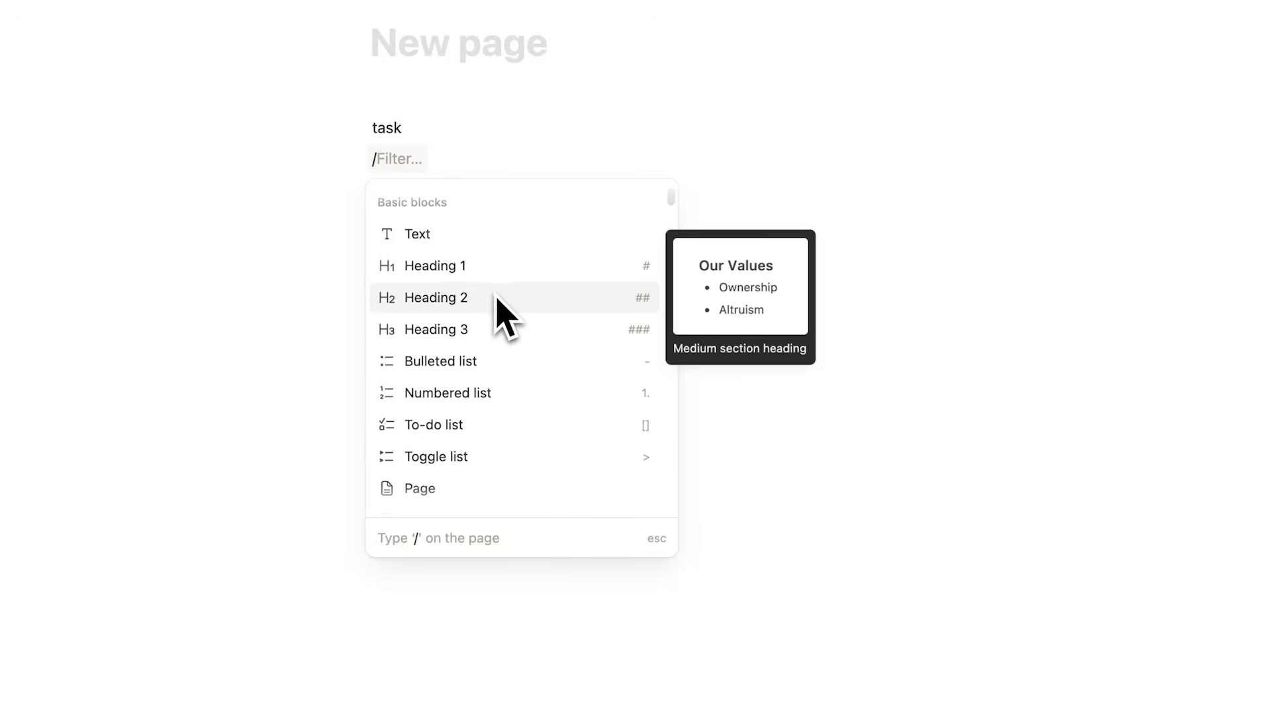
click(489, 270)
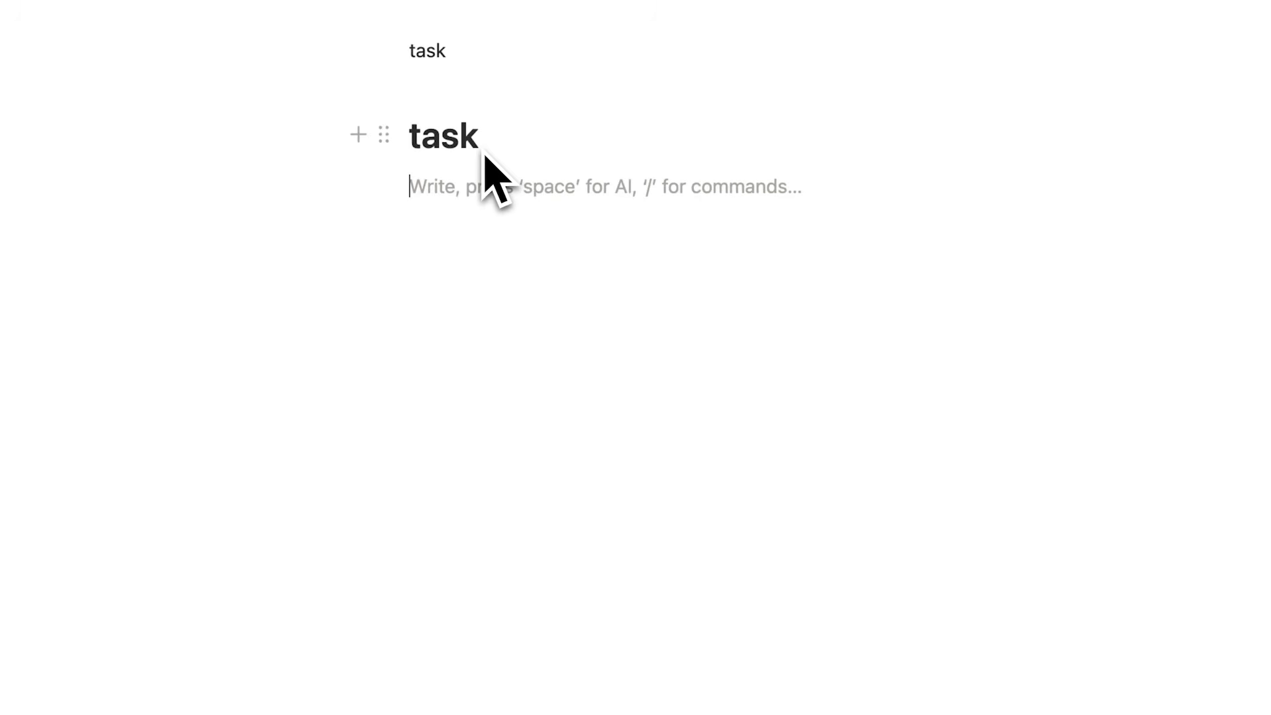
text(/)
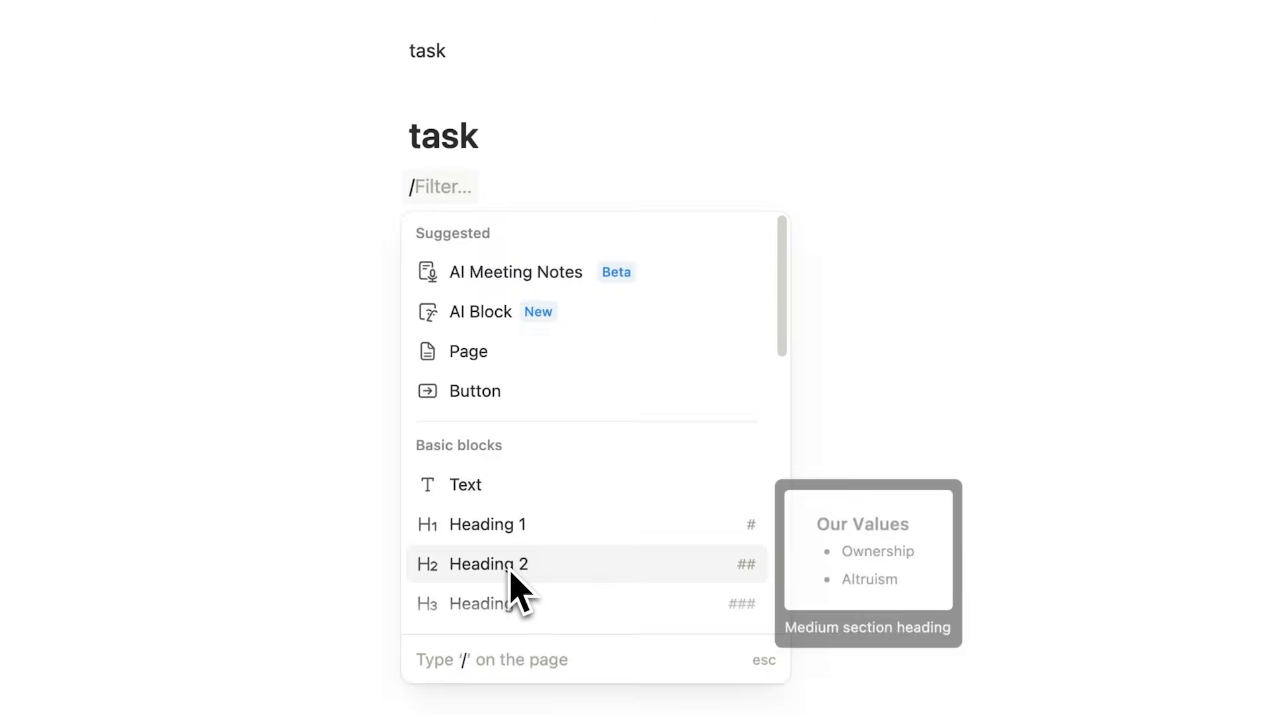
click(587, 564)
text(t)
key(Return)
Add a Heading 3 block reading "task", followed by a plain text line reading "task".
text(/)
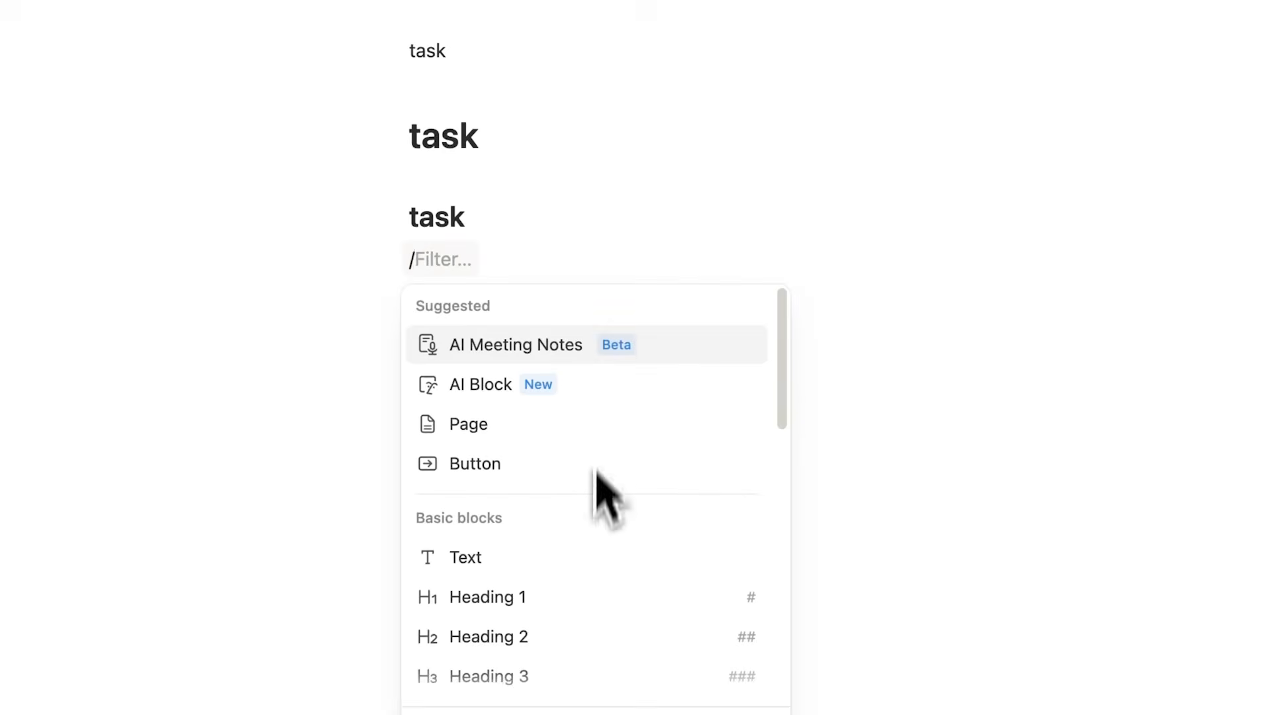
click(592, 680)
text(task)
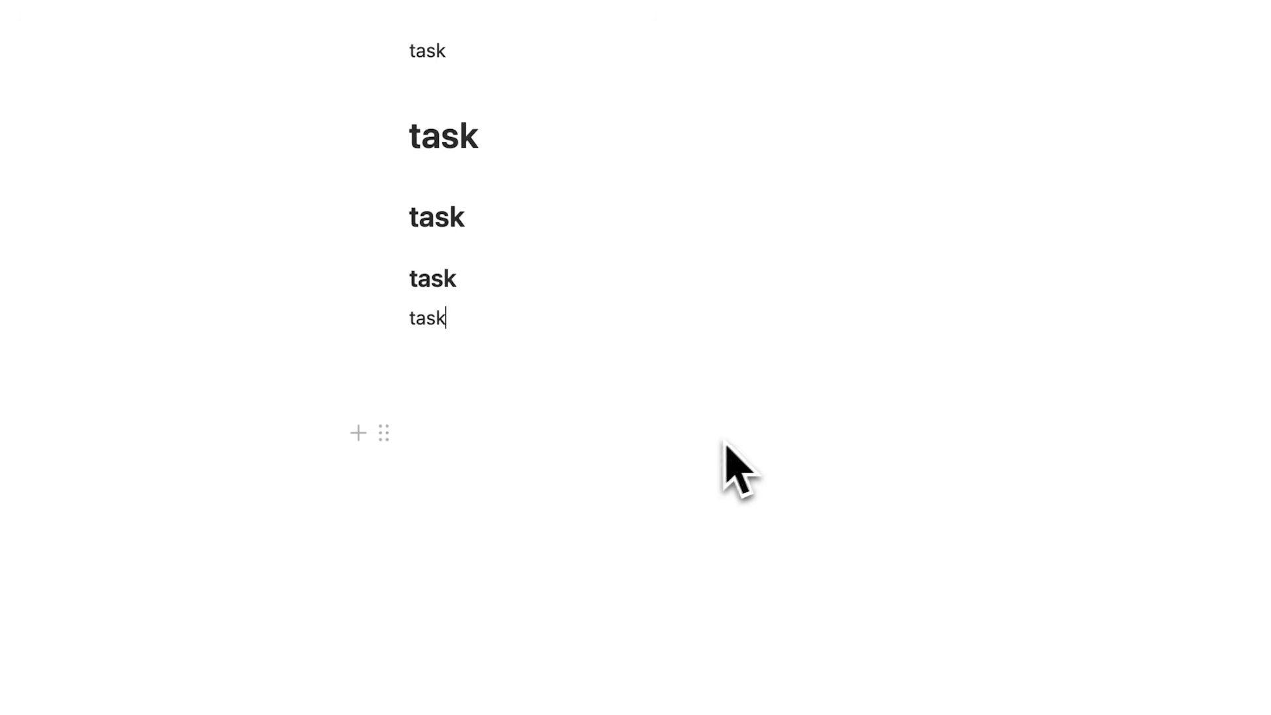
Insert a bulleted list below the plain text line with the entries "item 1" and "item 2".
text(/)
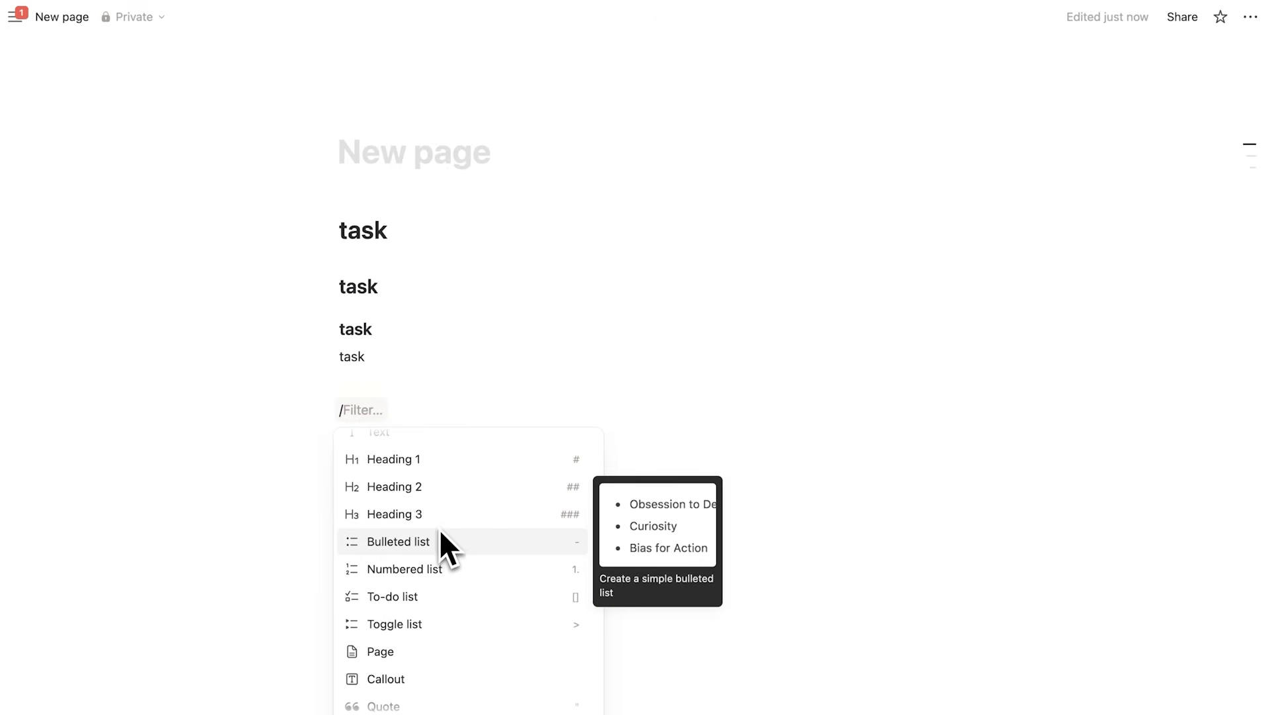
click(464, 541)
text(item 1)
key(Return)
text(item 2)
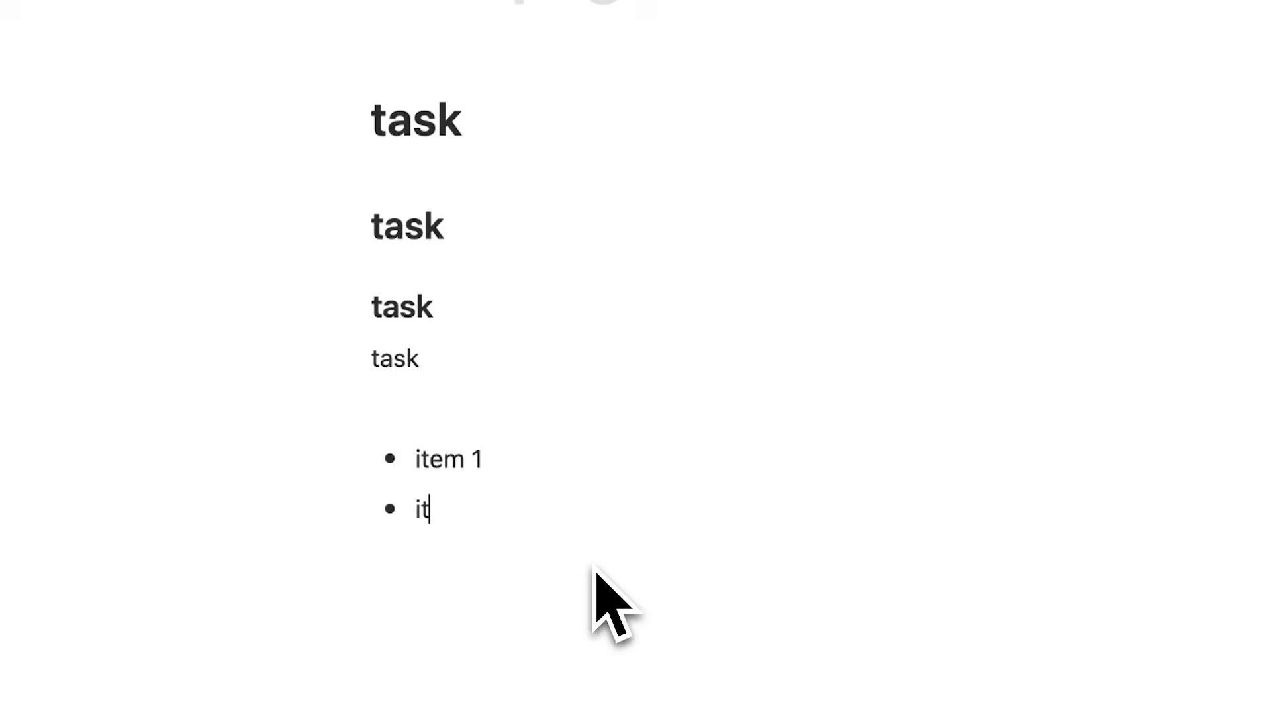
End the bulleted list and add a numbered list with the entries "item 1" and "item 2".
key(Return)
key(Return)
text(1.item 1)
key(Return)
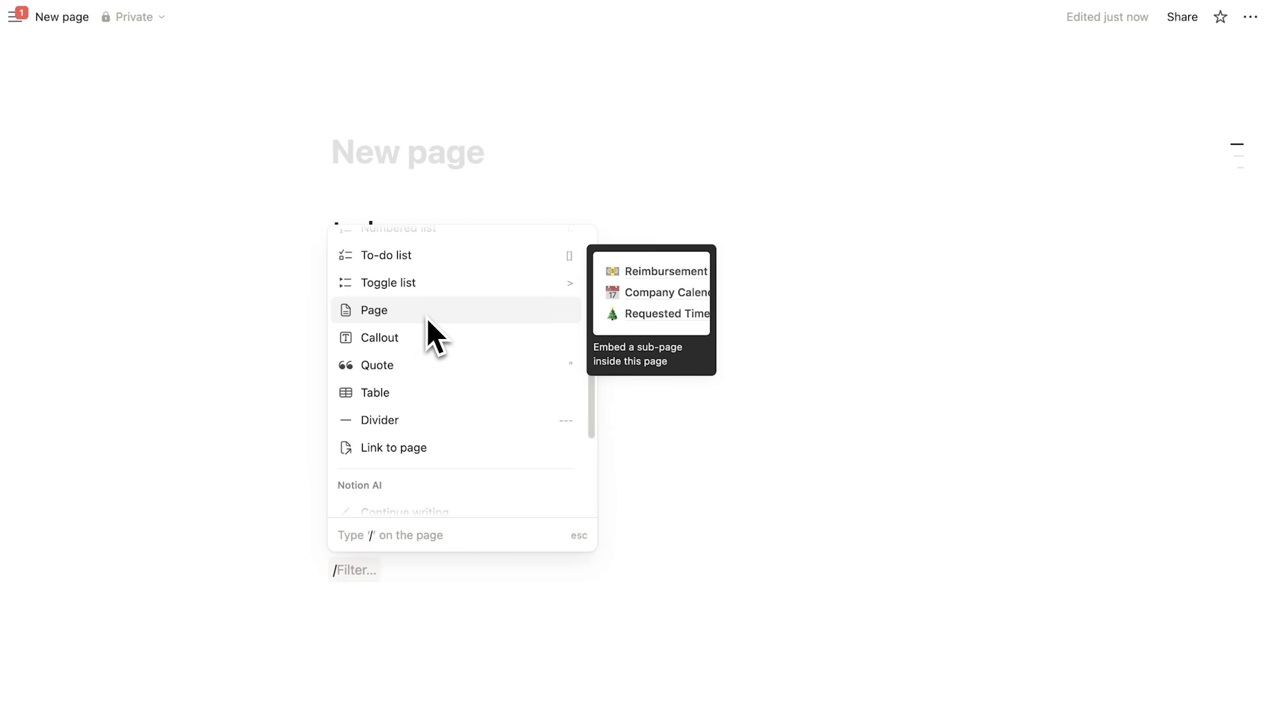
Embed a sub-page below the numbered list, title it "page 1", and return to the parent page.
click(429, 319)
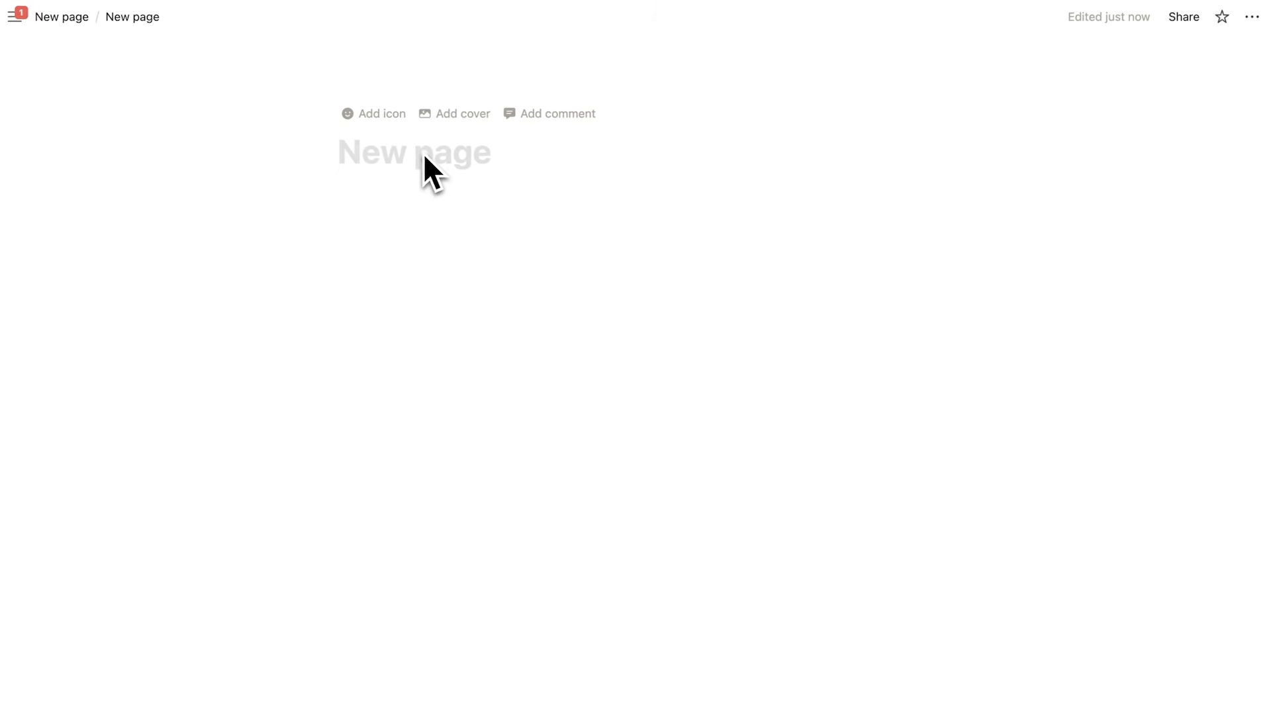
click(424, 156)
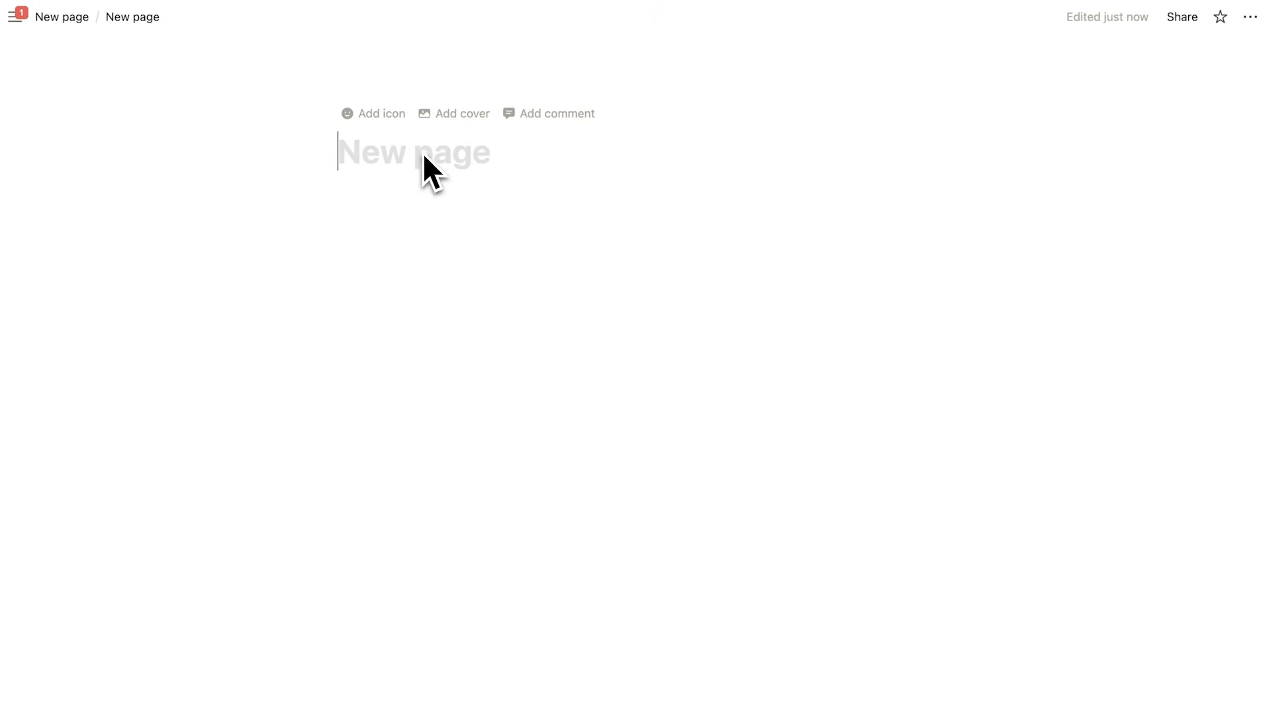
text(page 1)
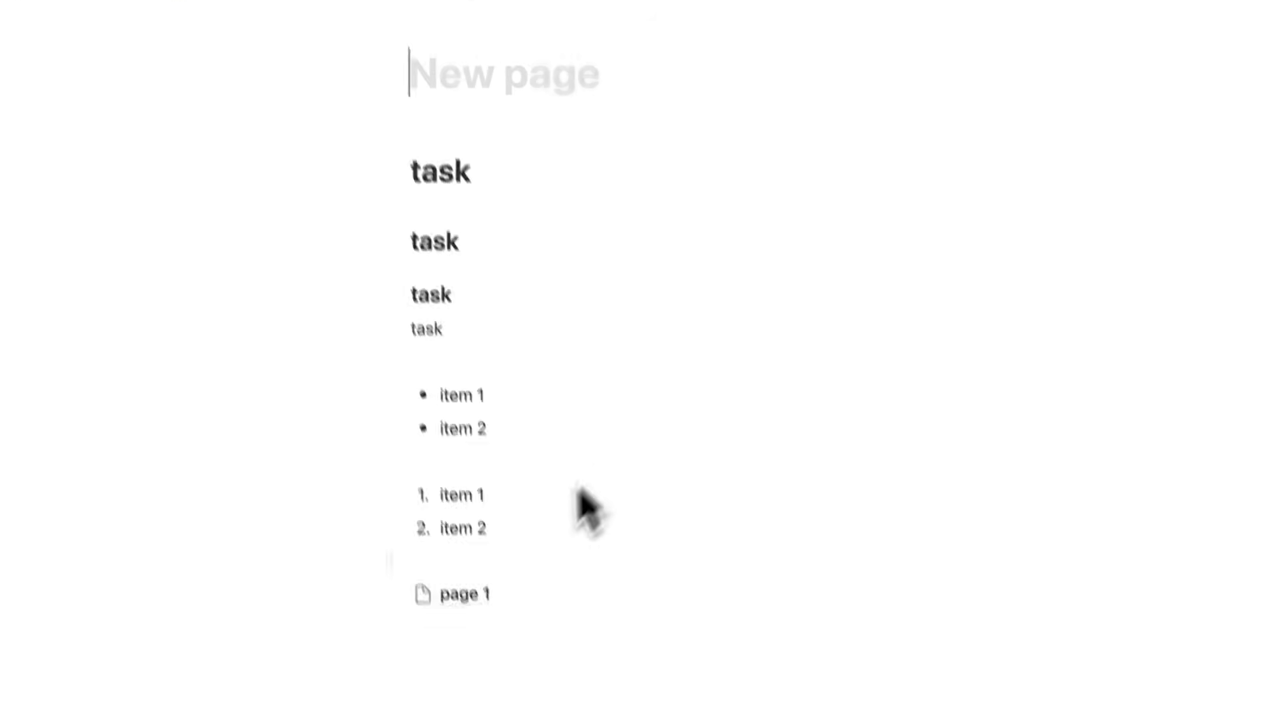
mouse_move(442, 503)
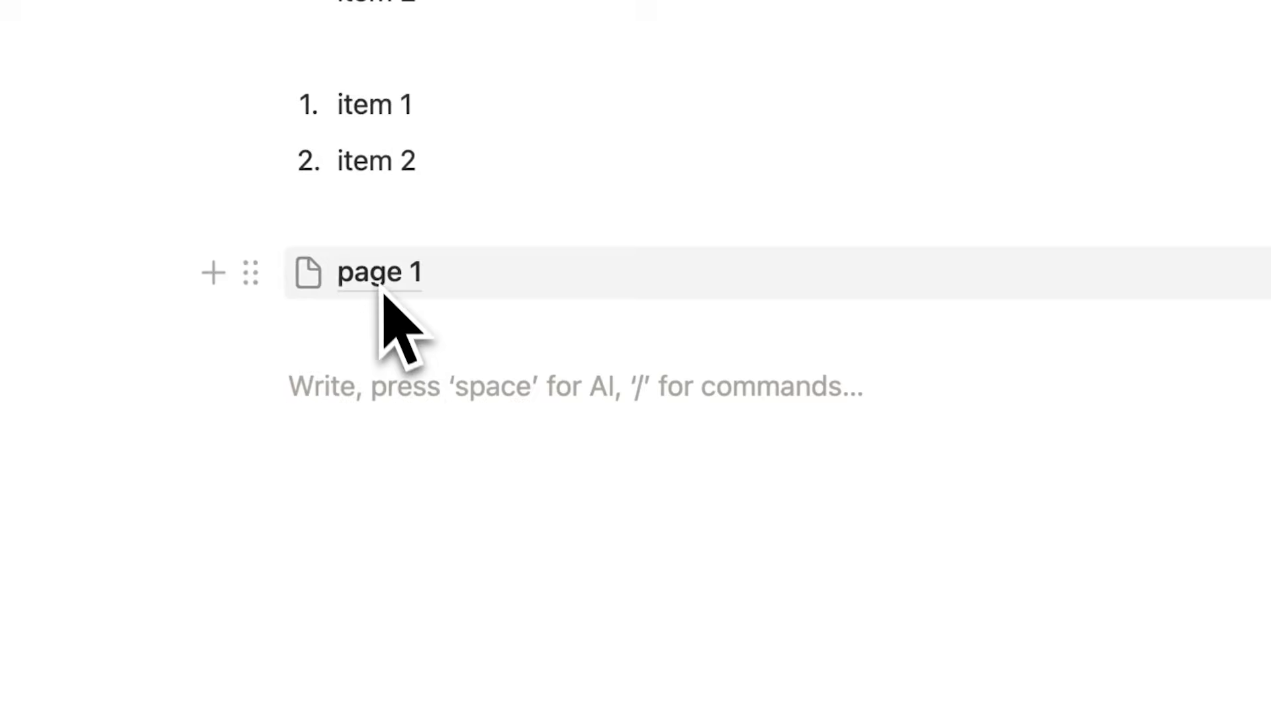
mouse_move(380, 296)
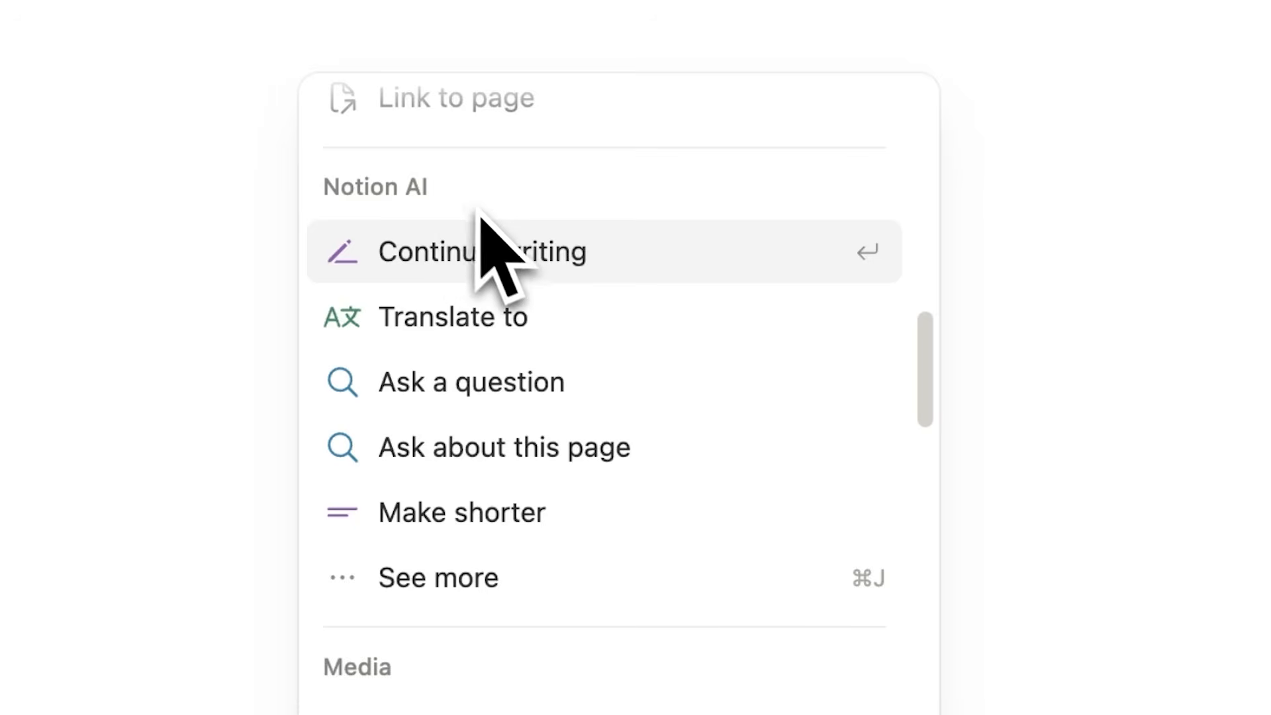
Examine the Notion AI, media, database and advanced block types available for insertion below the sub-page.
scroll(488, 256, down, 5)
scroll(489, 187, down, 1)
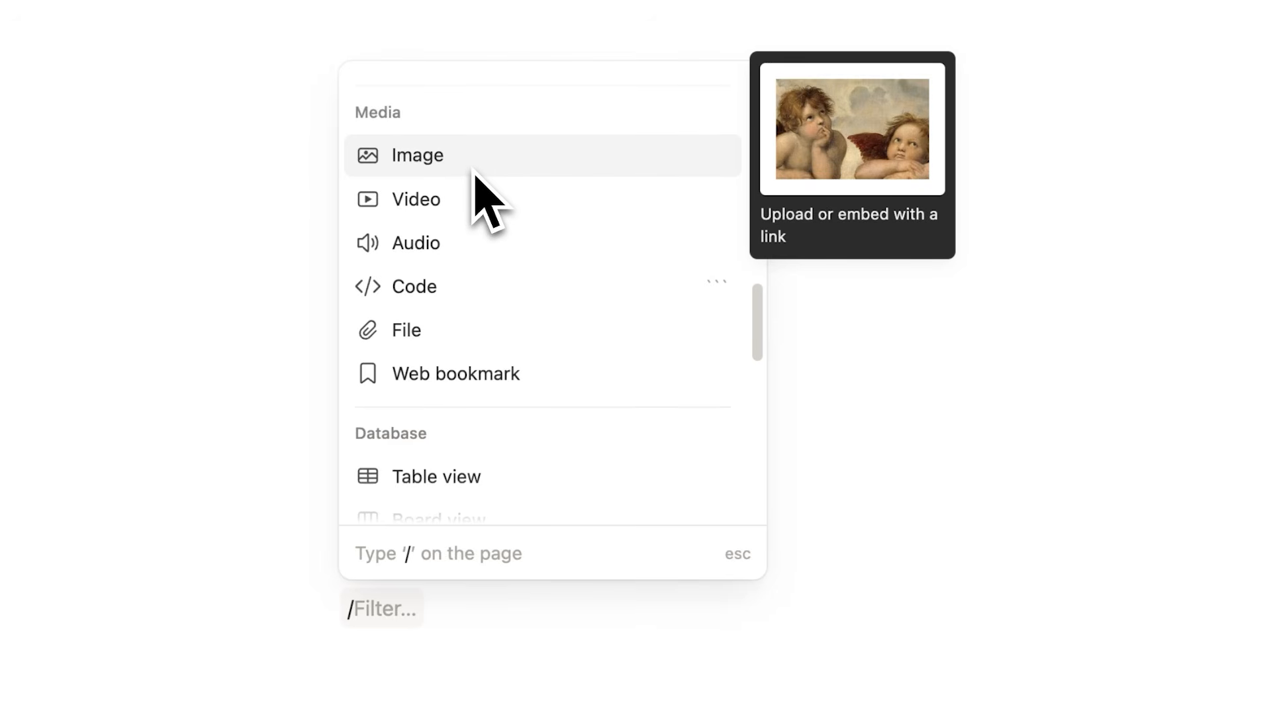
scroll(538, 163, down, 5)
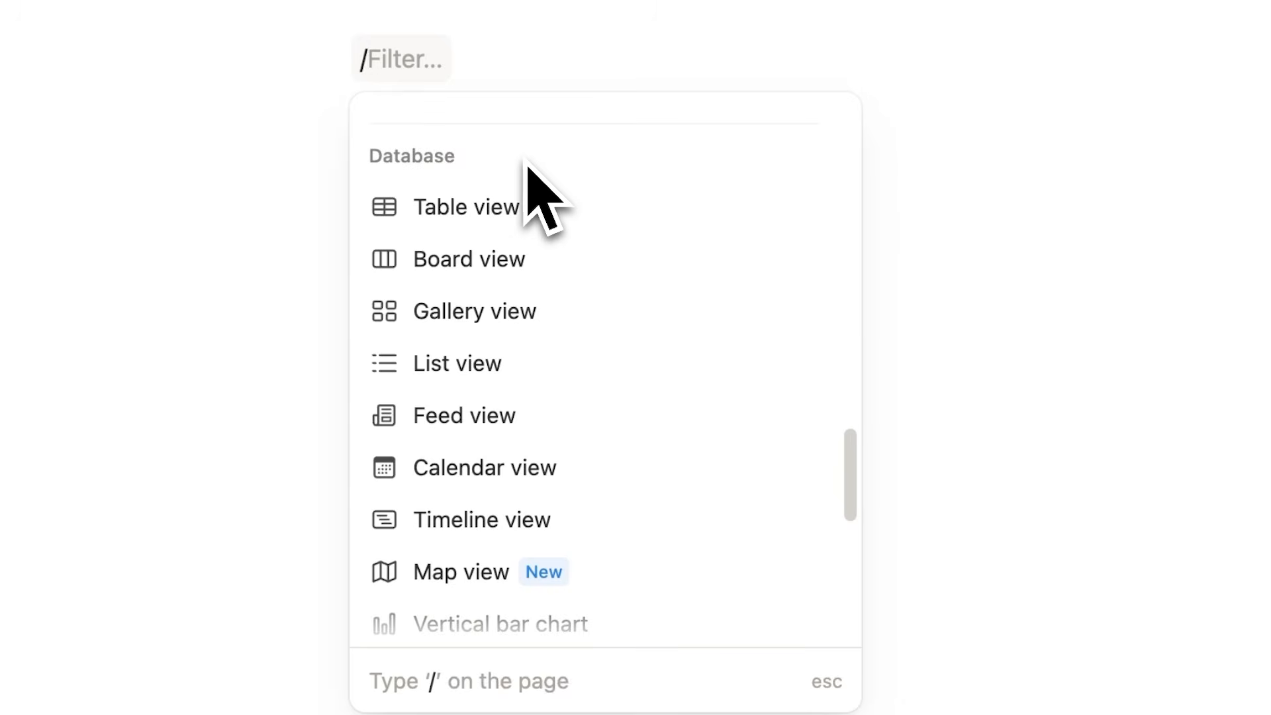
click(533, 199)
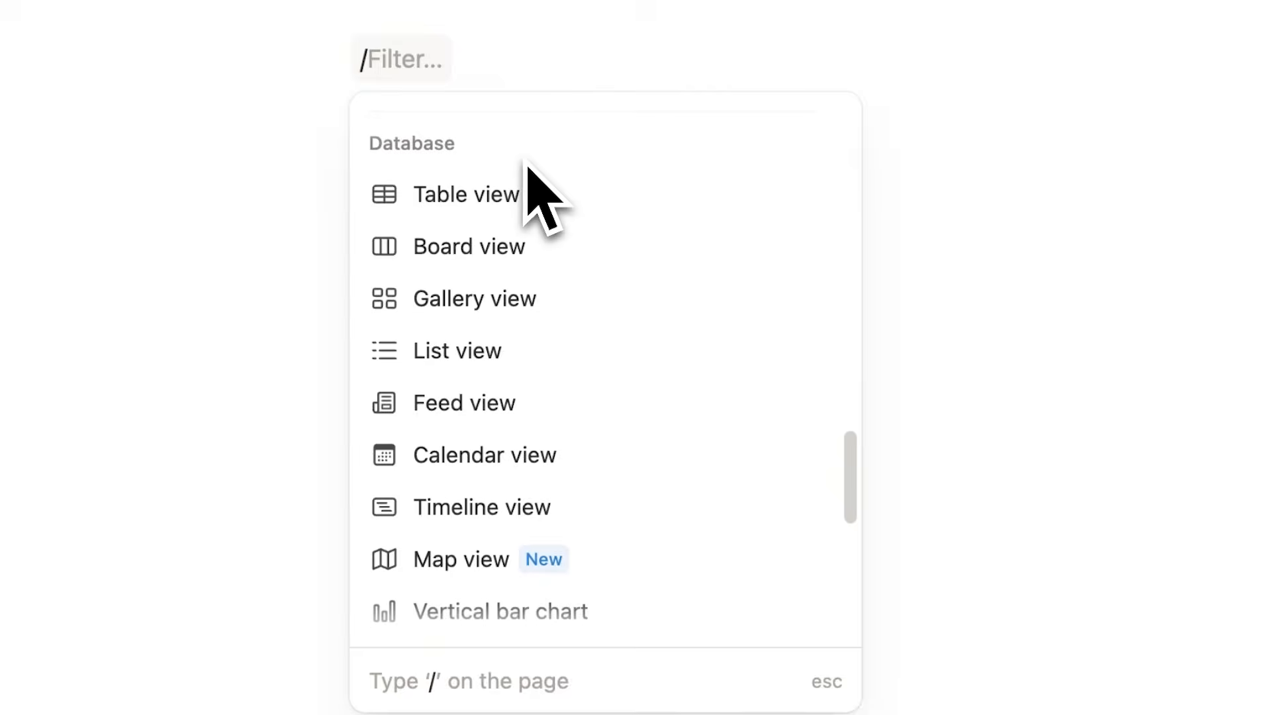
scroll(537, 238, down, 5)
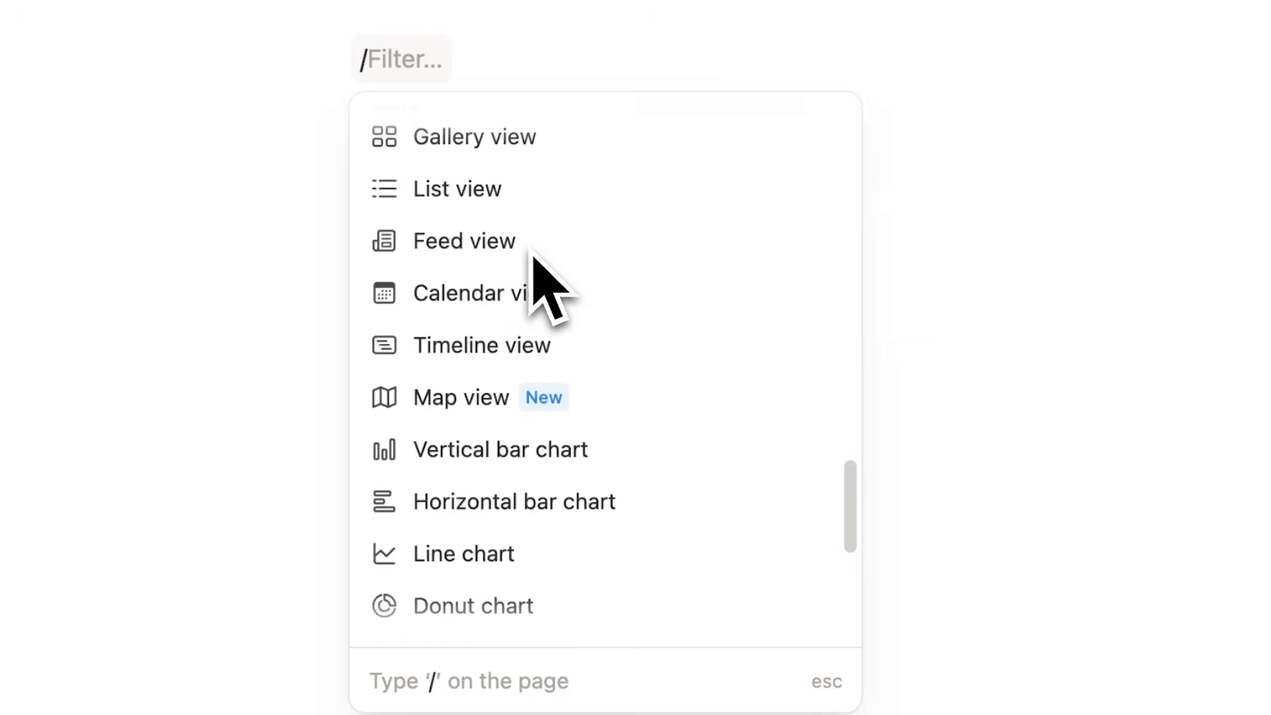
scroll(530, 533, down, 2)
scroll(533, 529, up, 10)
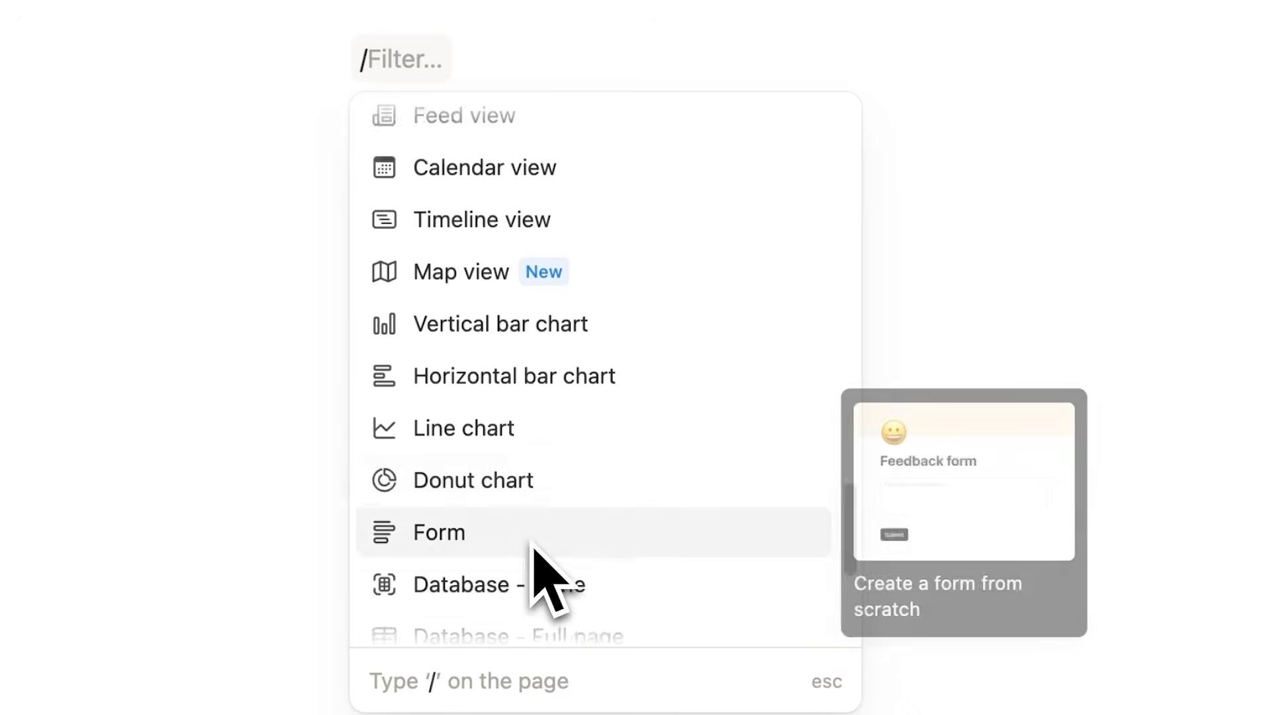
scroll(530, 506, down, 6)
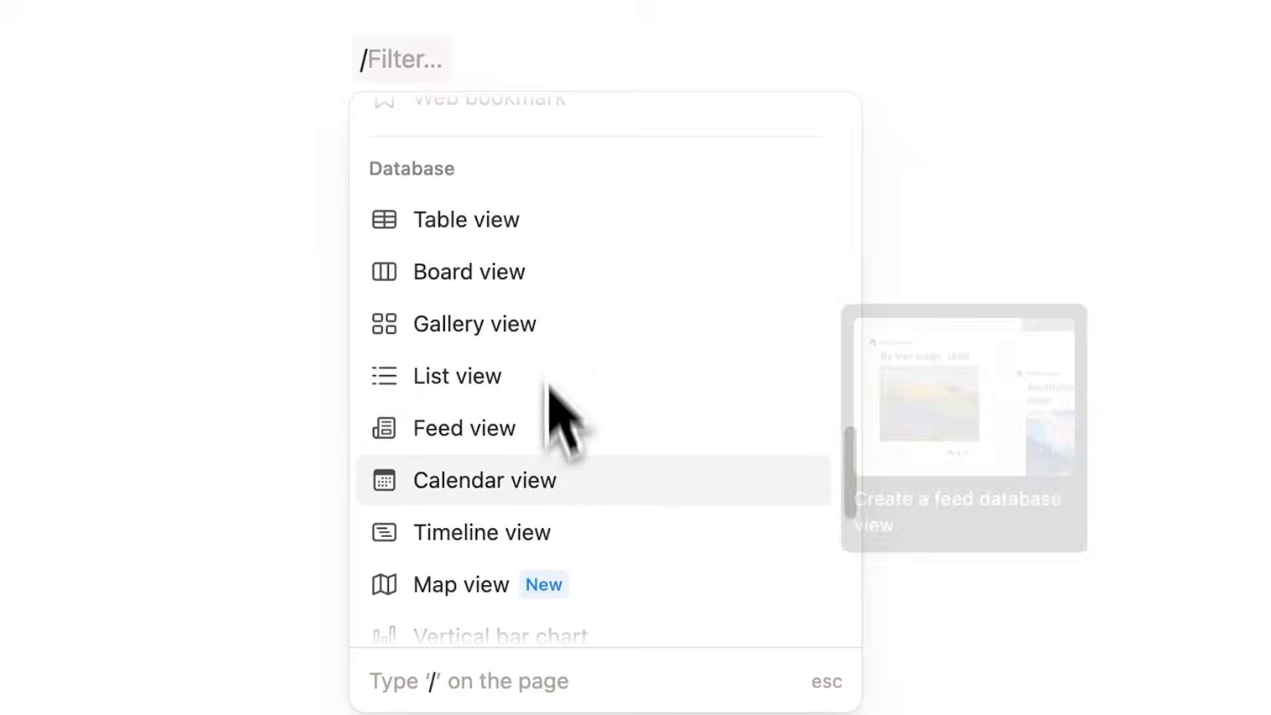
scroll(553, 430, down, 4)
scroll(555, 471, down, 6)
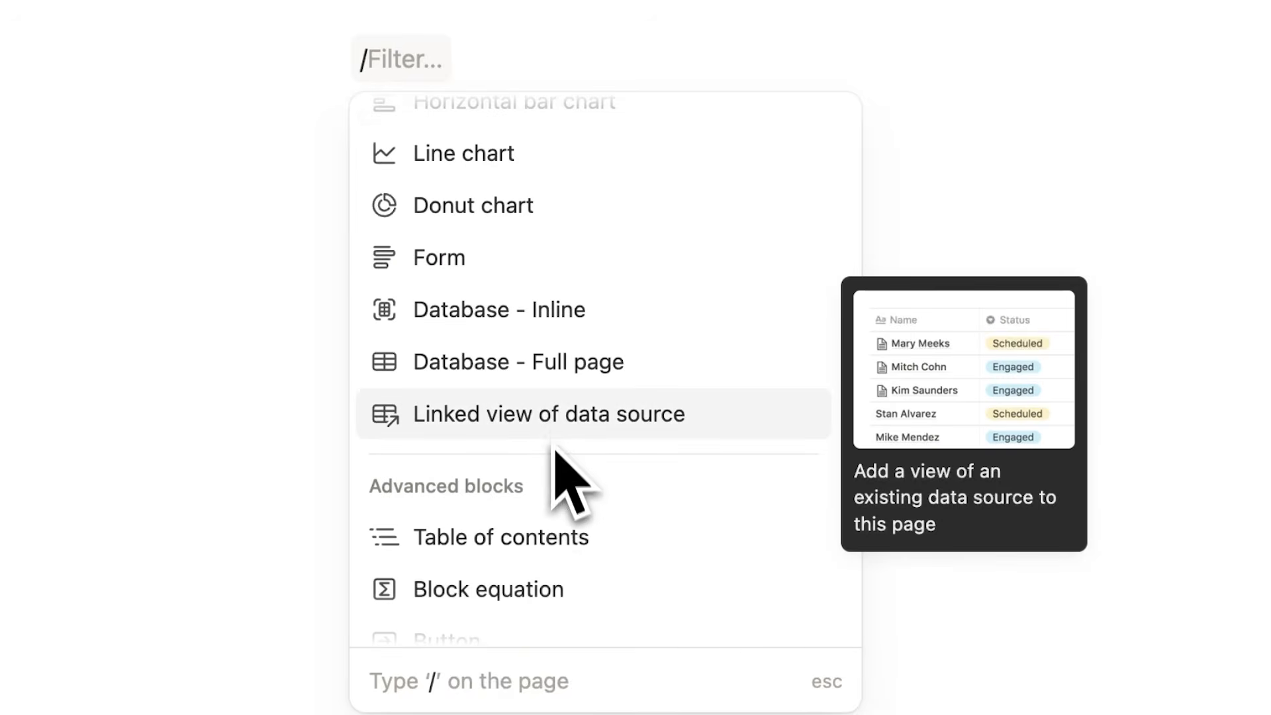
scroll(576, 389, down, 3)
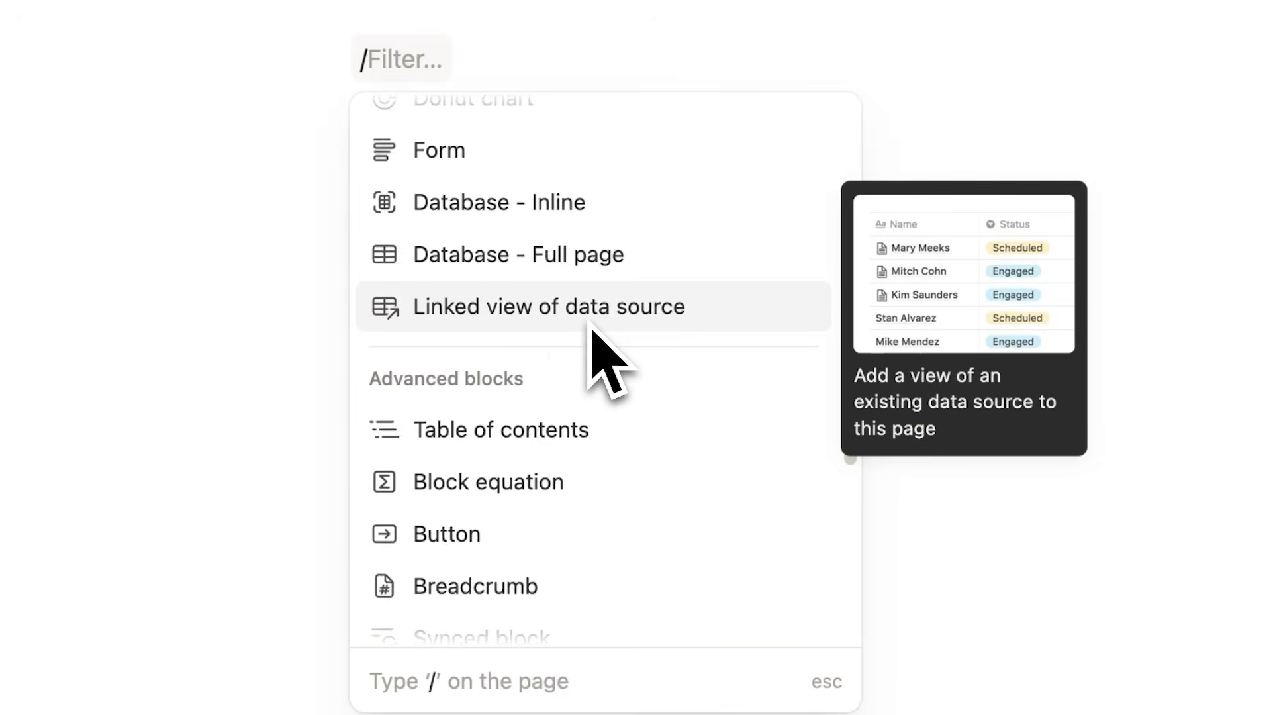
scroll(609, 272, down, 4)
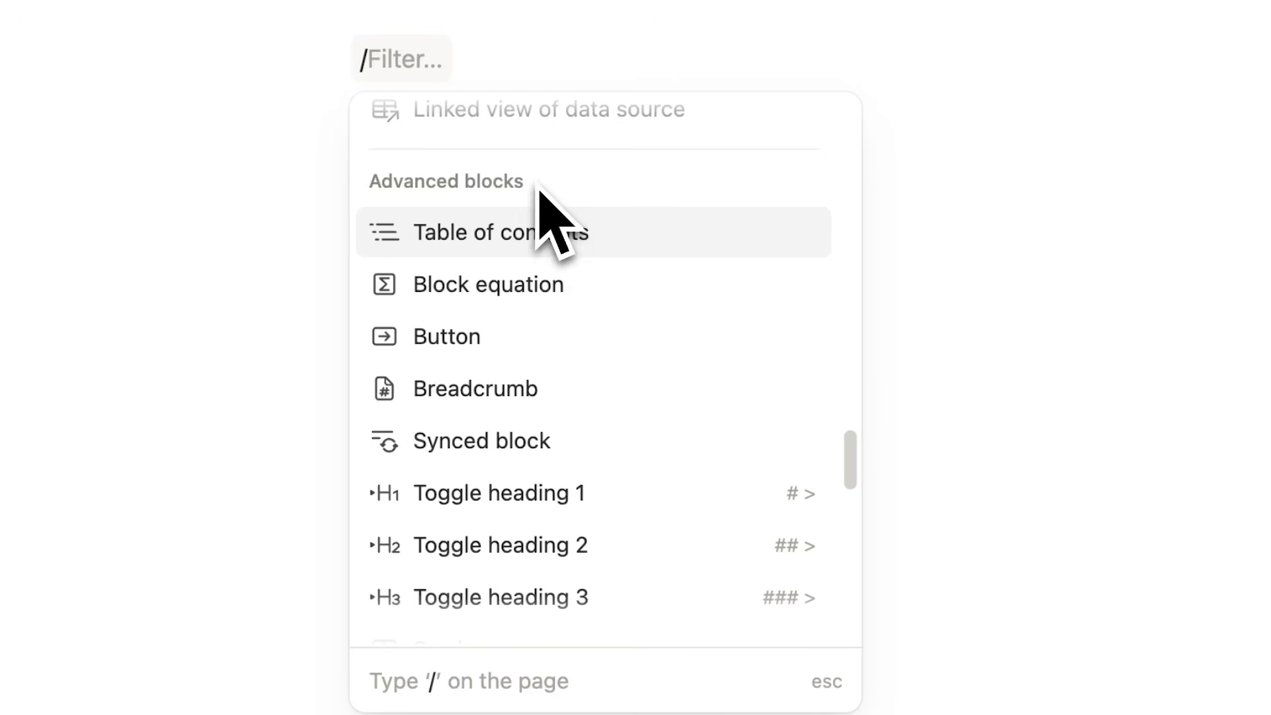
scroll(583, 252, down, 1)
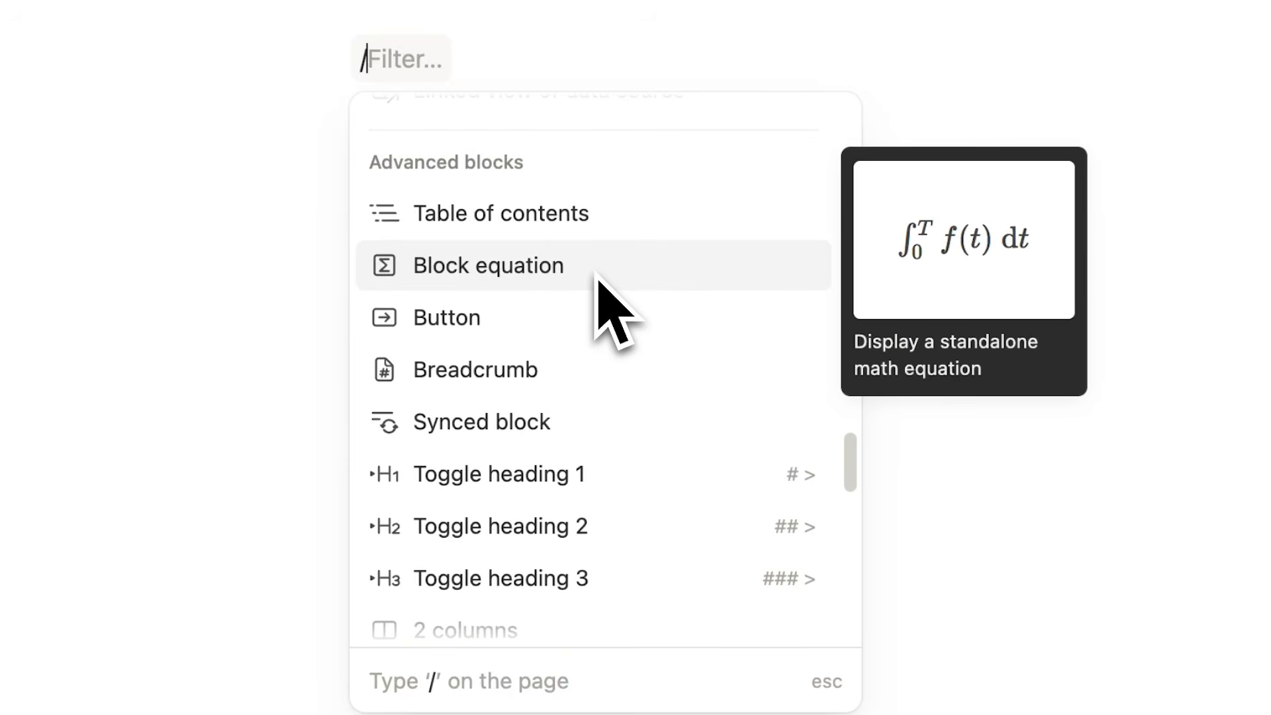
scroll(596, 277, down, 1)
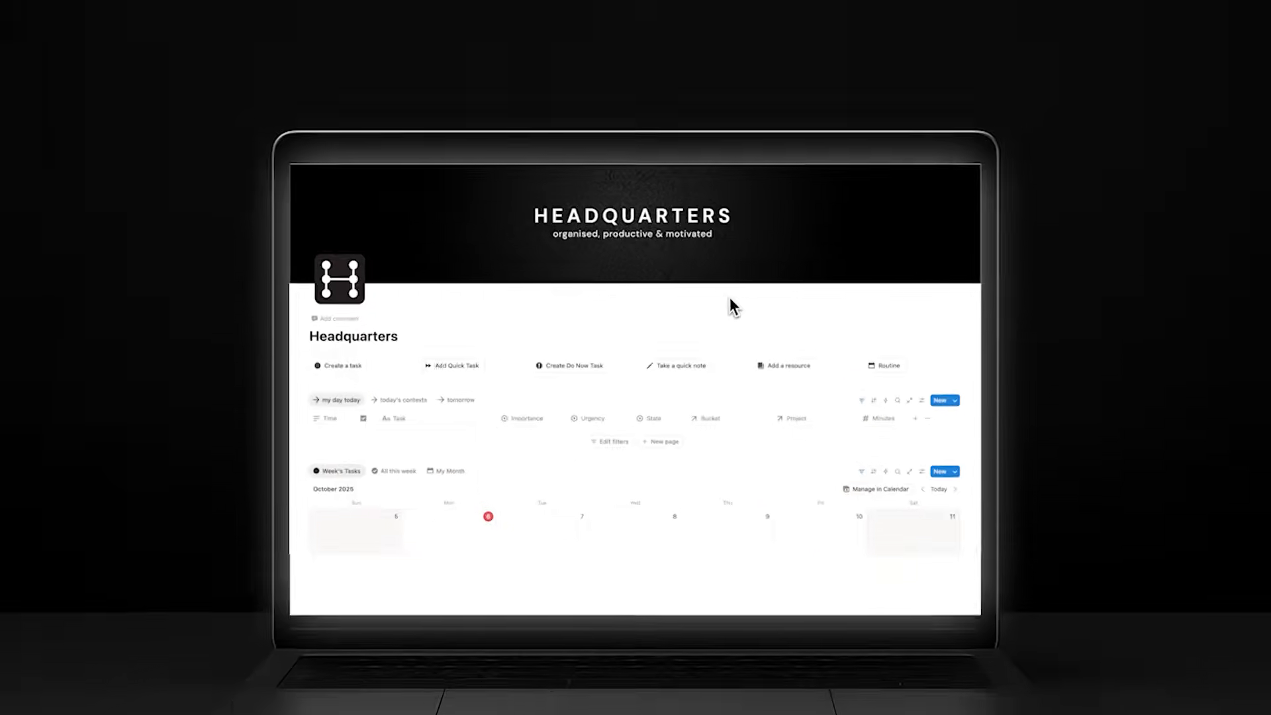
scroll(704, 317, down, 10)
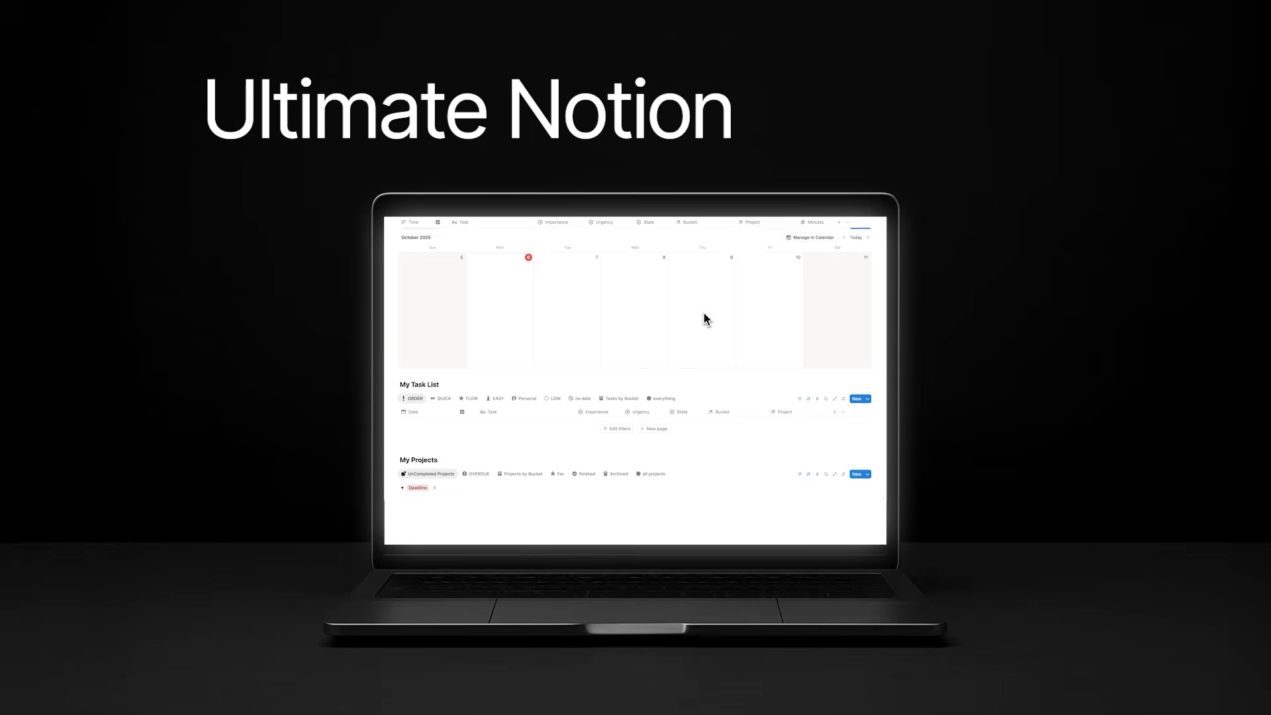
scroll(705, 314, down, 3)
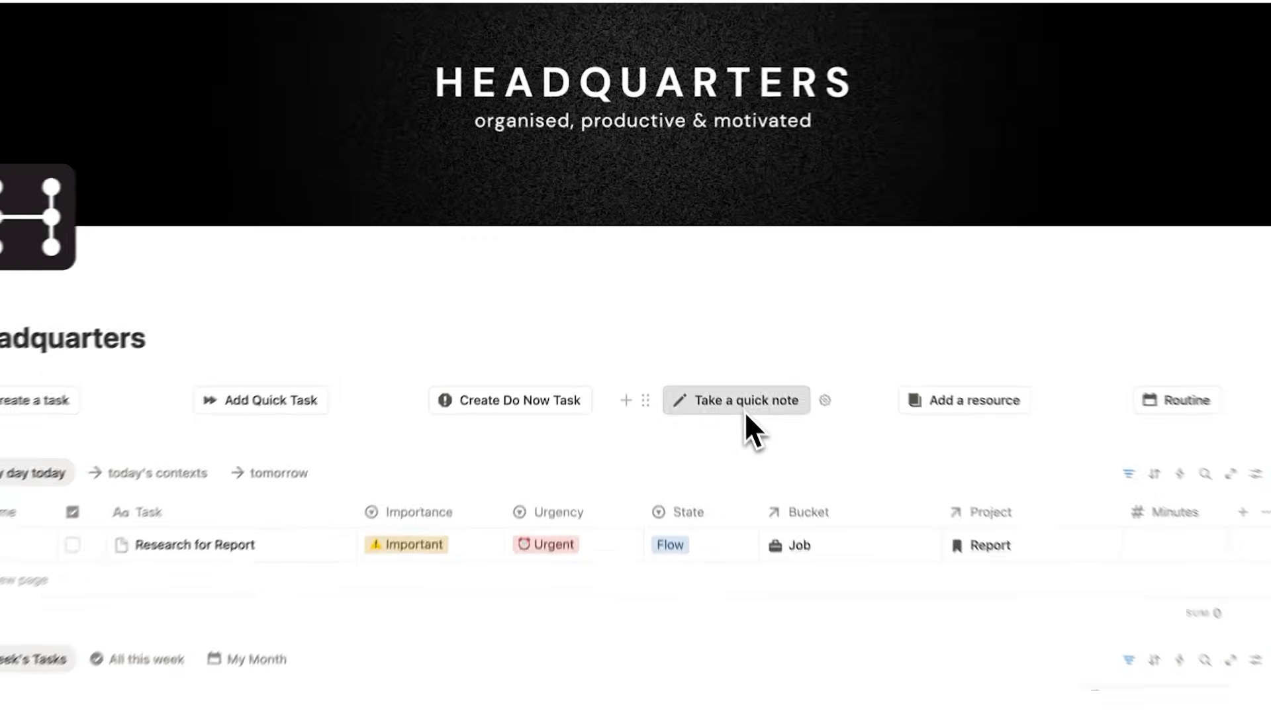
click(957, 347)
text(Not)
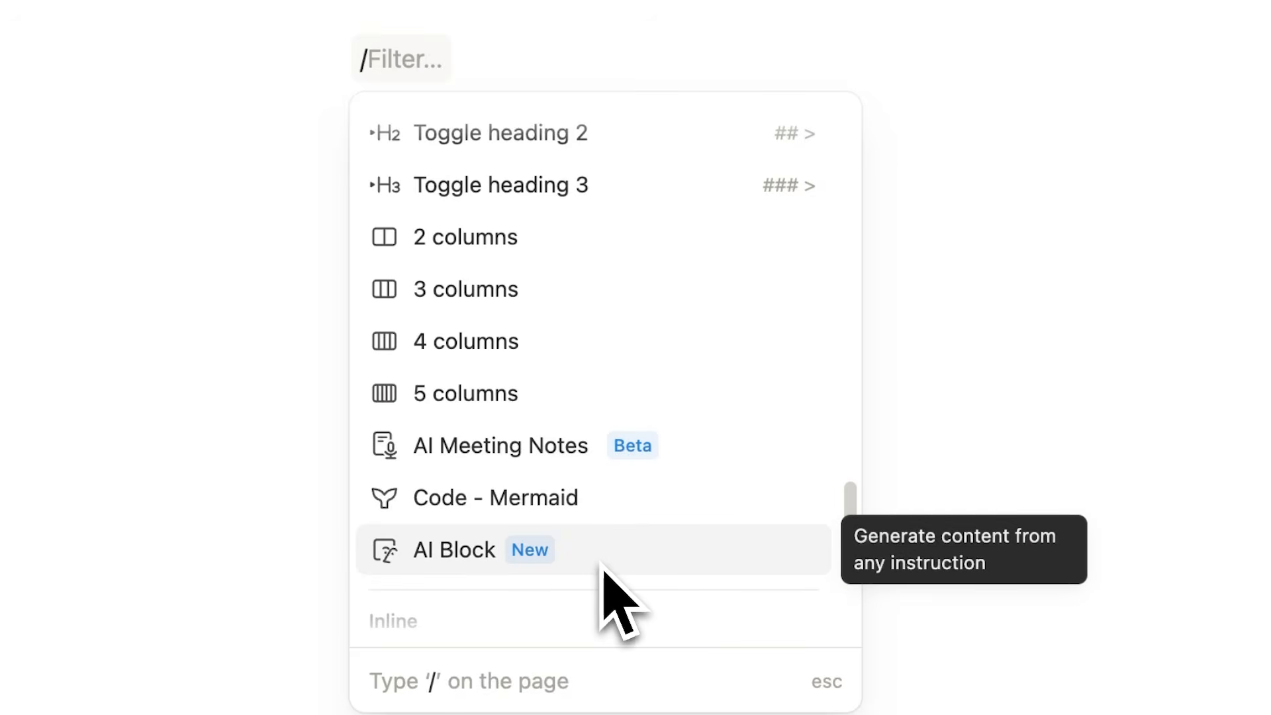
Examine the remaining advanced, inline and embed block types available for insertion, including Miro, Sketch, PDF, Loom and Typeform.
scroll(528, 176, down, 10)
scroll(549, 199, down, 1)
scroll(573, 225, down, 15)
scroll(576, 291, down, 16)
scroll(586, 345, down, 4)
scroll(586, 344, up, 20)
scroll(571, 325, up, 8)
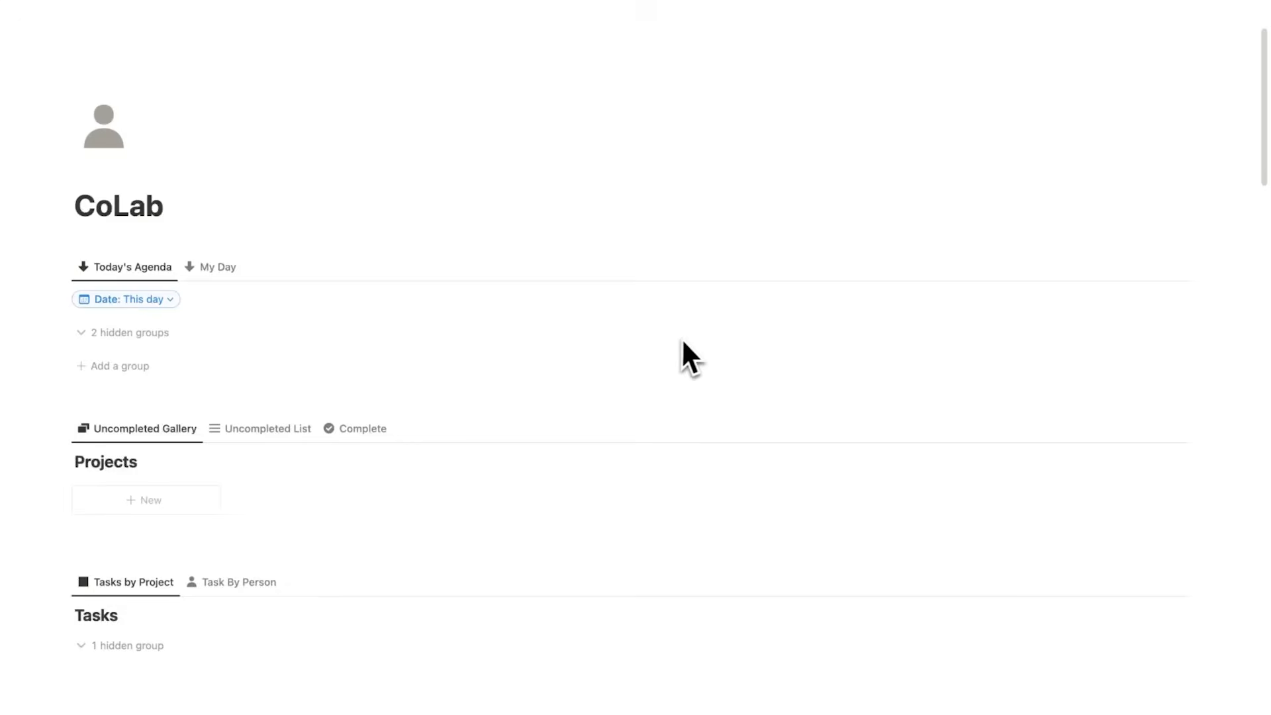
scroll(682, 342, down, 20)
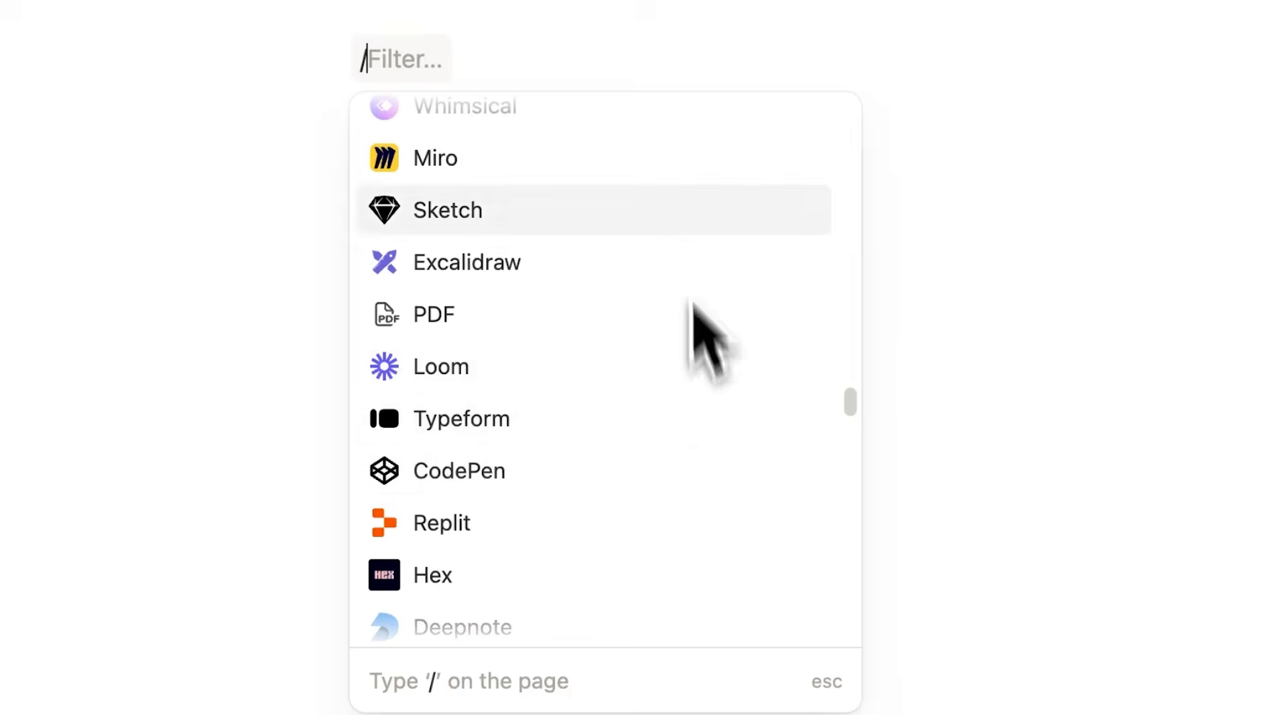
scroll(685, 232, down, 1)
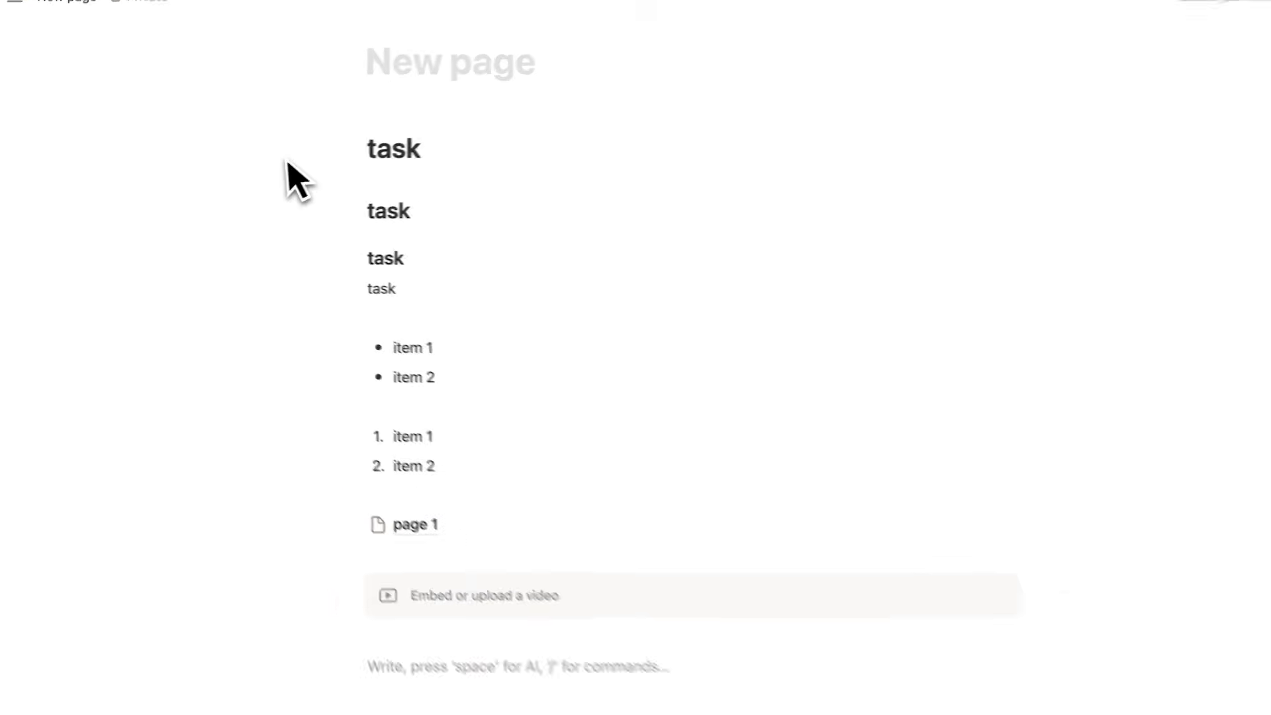
Highlight the blocks from the first heading to the numbered list, and review the basic and media block types insertable below the video block.
drag(284, 161, 503, 518)
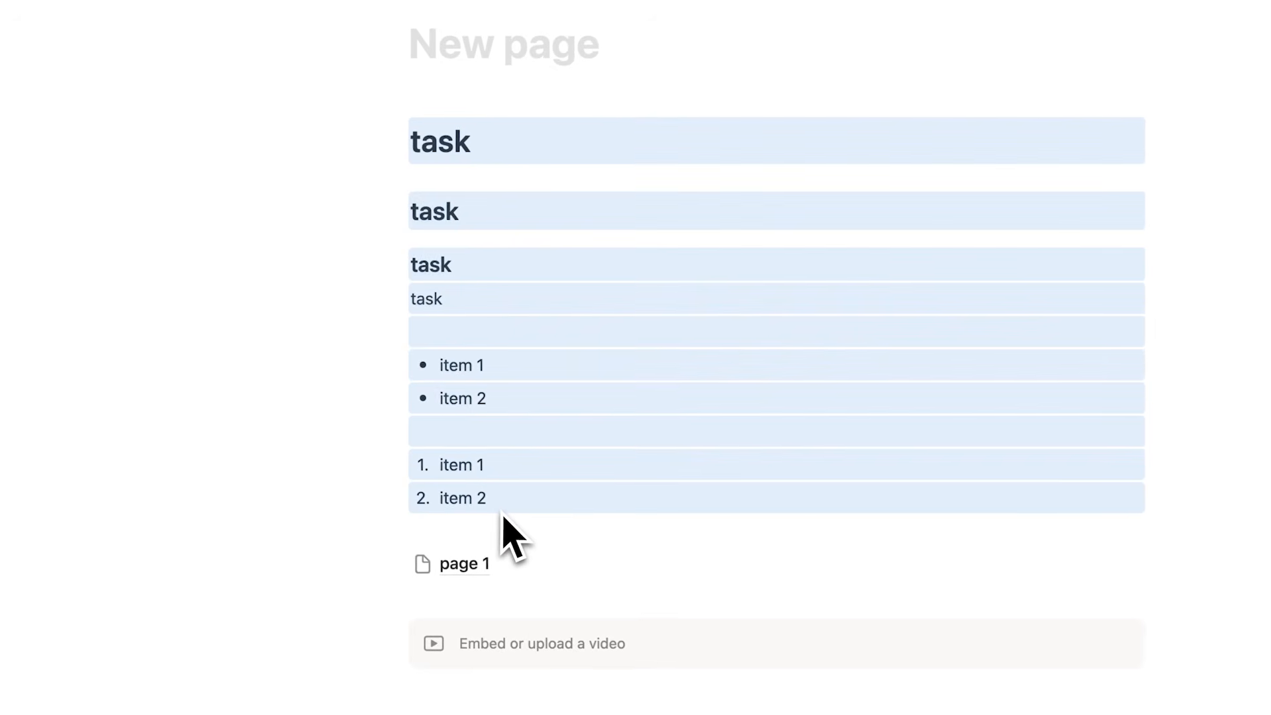
scroll(550, 501, down, 5)
click(552, 483)
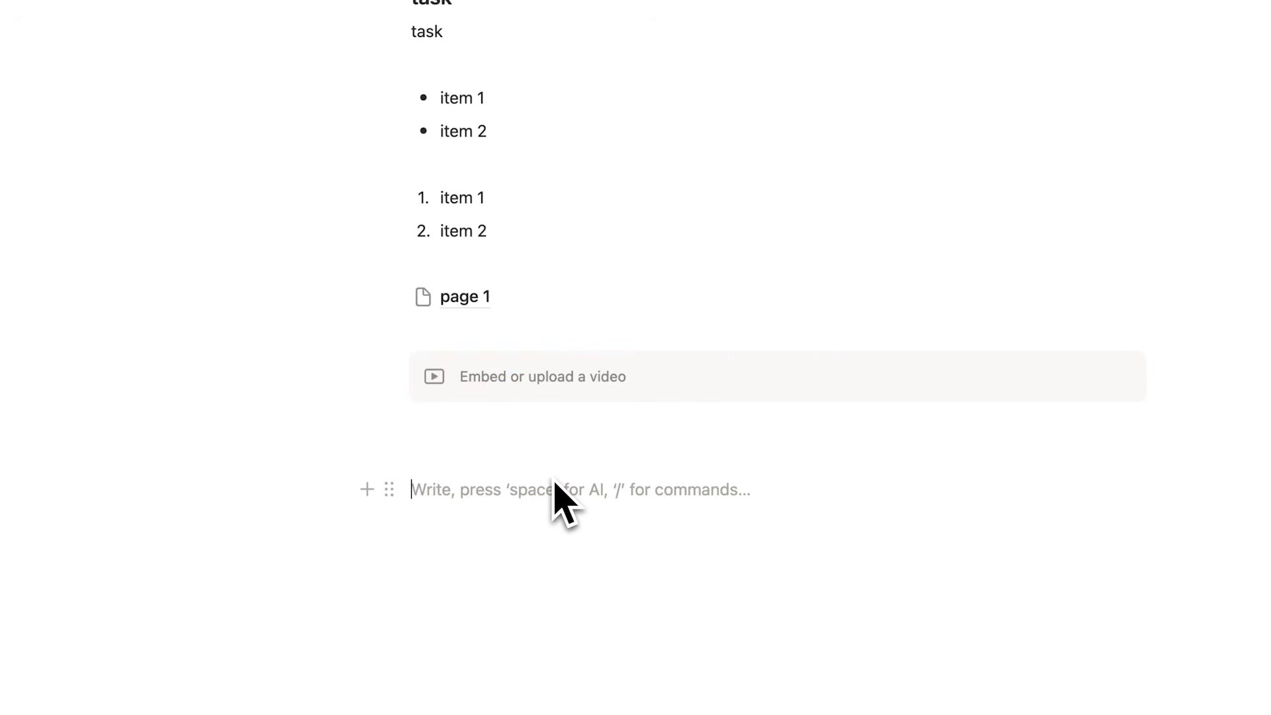
text(/)
scroll(562, 590, down, 5)
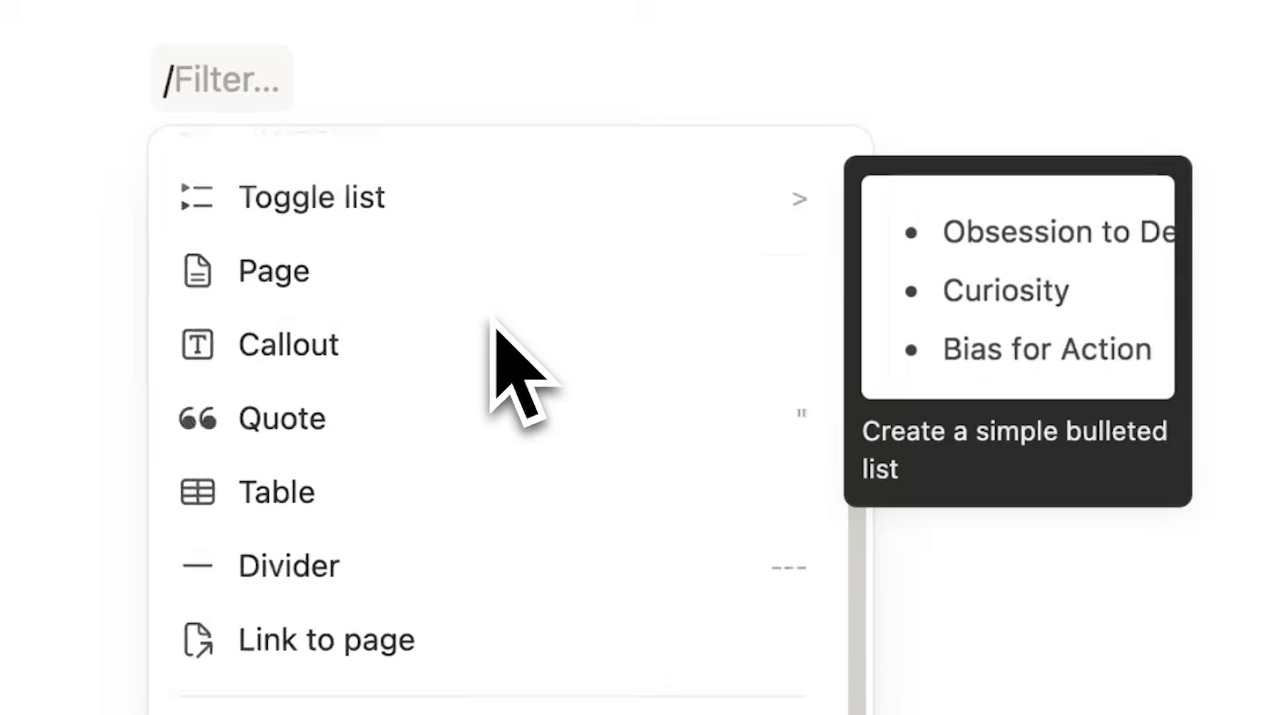
scroll(495, 326, down, 10)
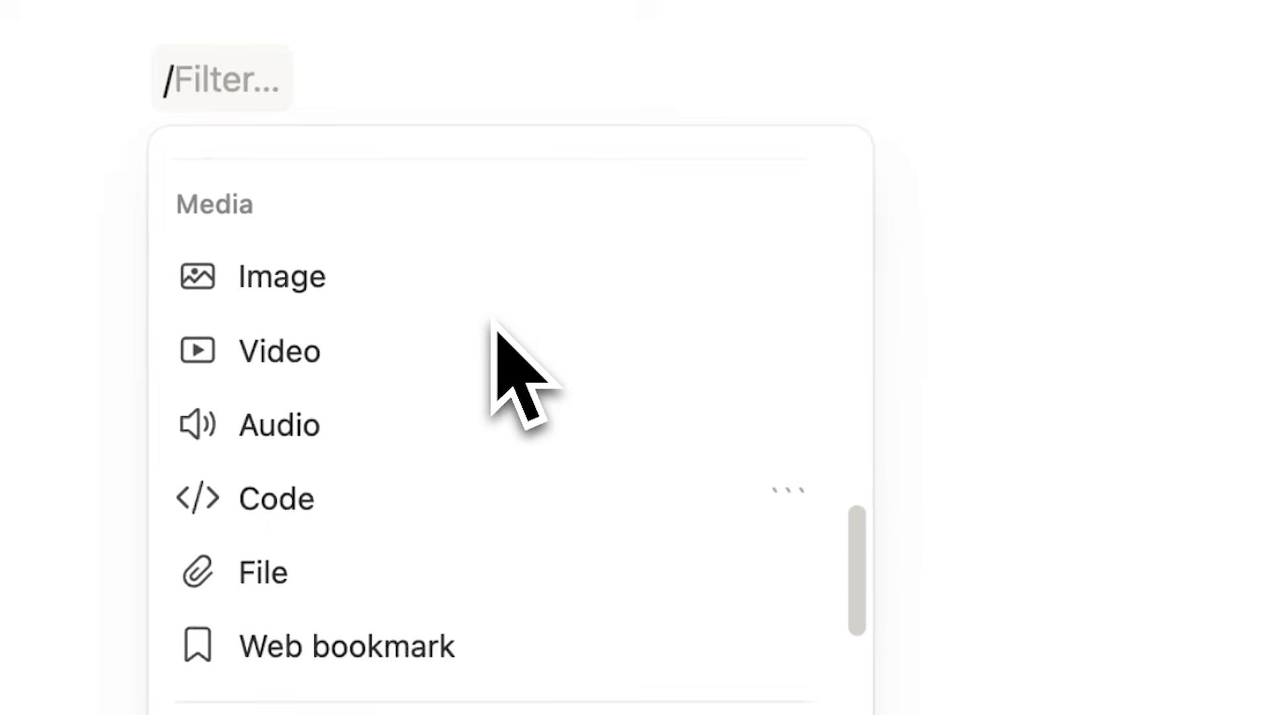
scroll(370, 464, up, 8)
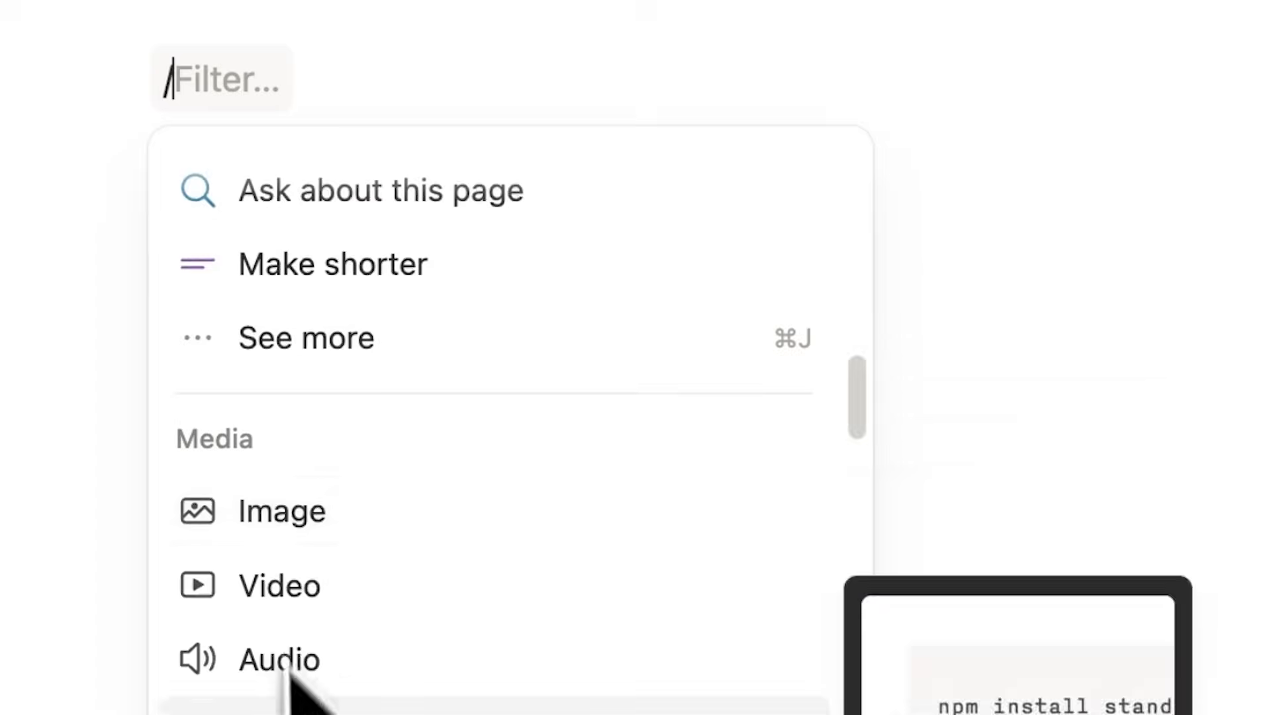
scroll(397, 430, down, 1)
scroll(474, 355, down, 5)
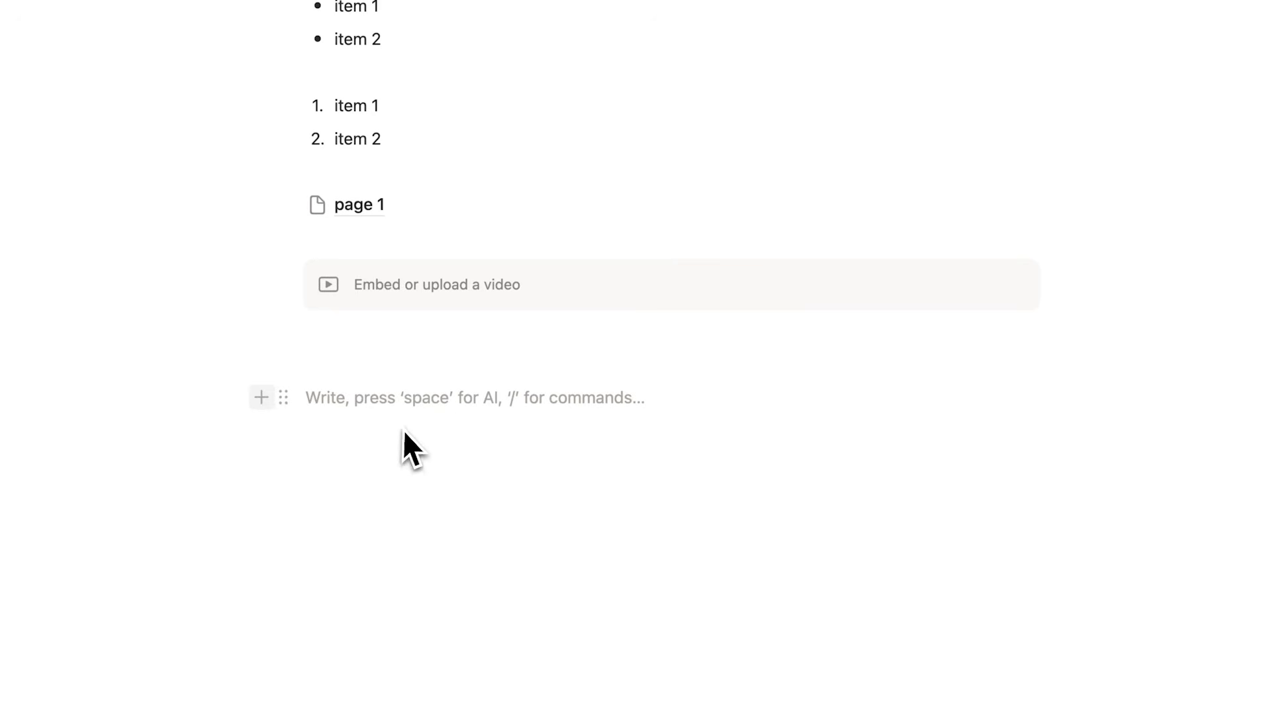
Add blank lines below the video block at the end of the page.
key(Return)
key(Return)
key(Return)
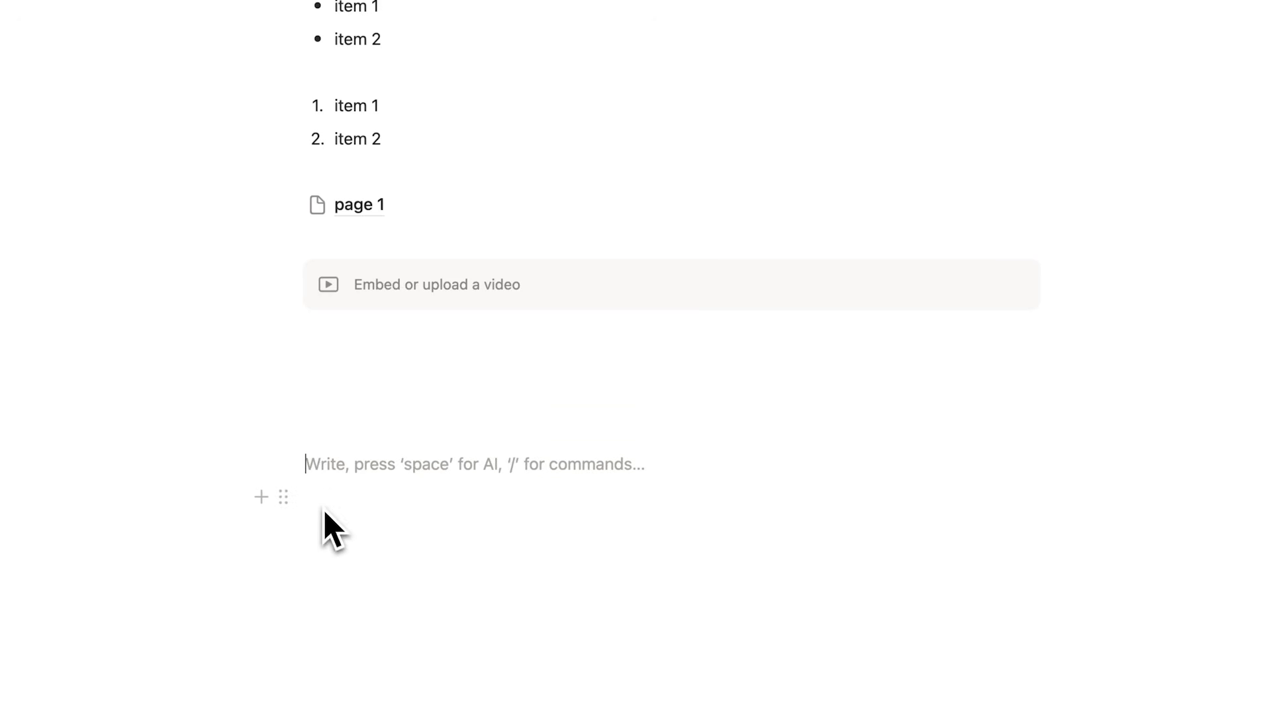
key(BackSpace)
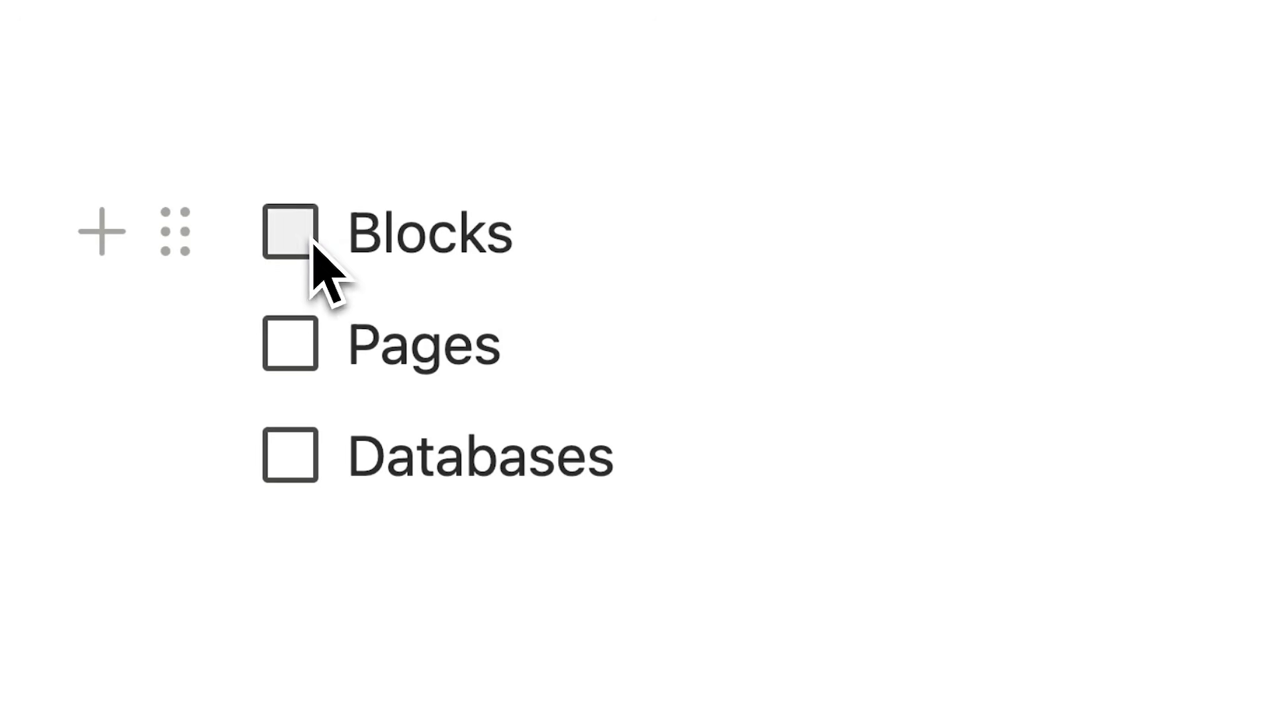
Check off the "Blocks" item in the to-do list and title the new page "Example".
click(306, 239)
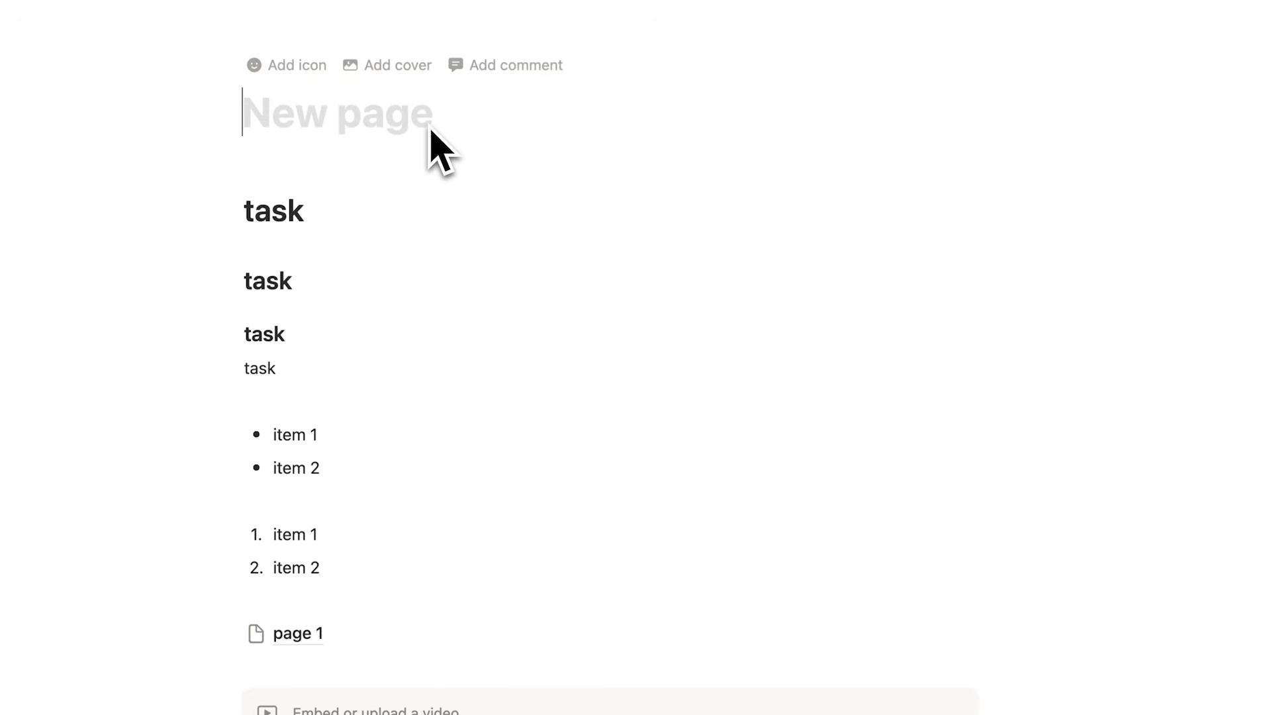
text(Example)
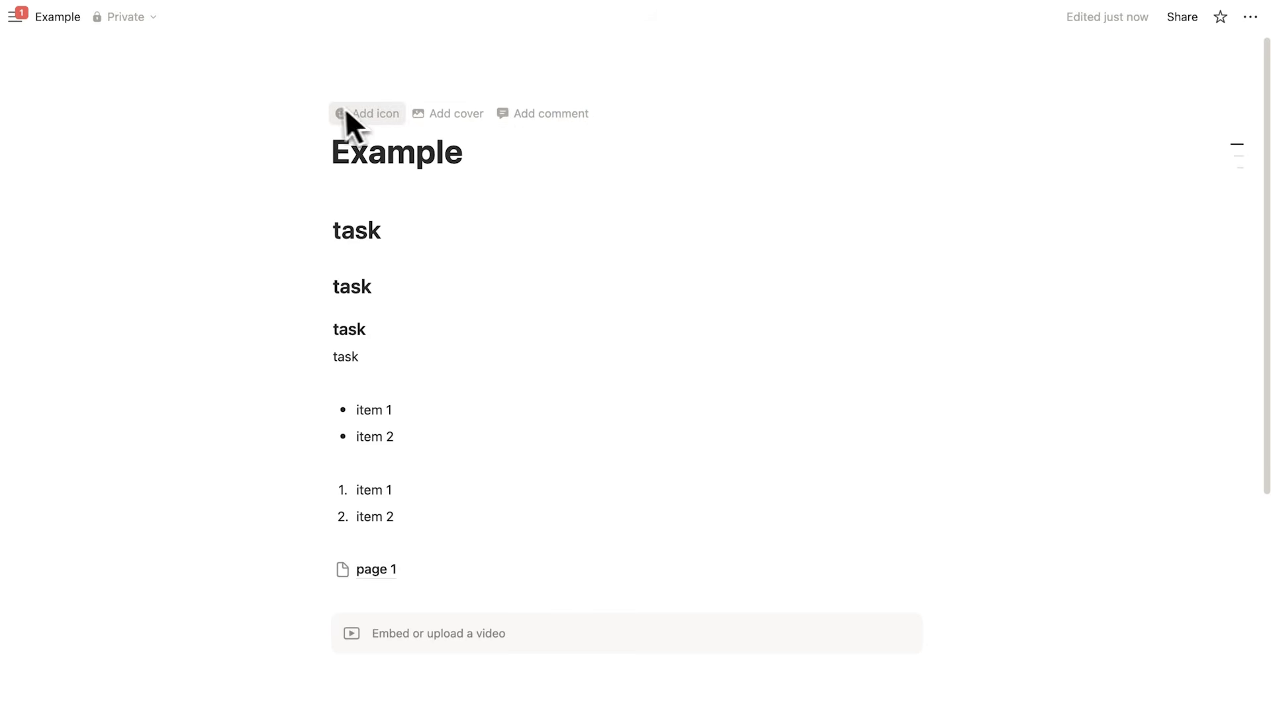
Add an icon to the Example page, comparing the emoji and icon sets, and choose the writing hand emoji.
click(372, 119)
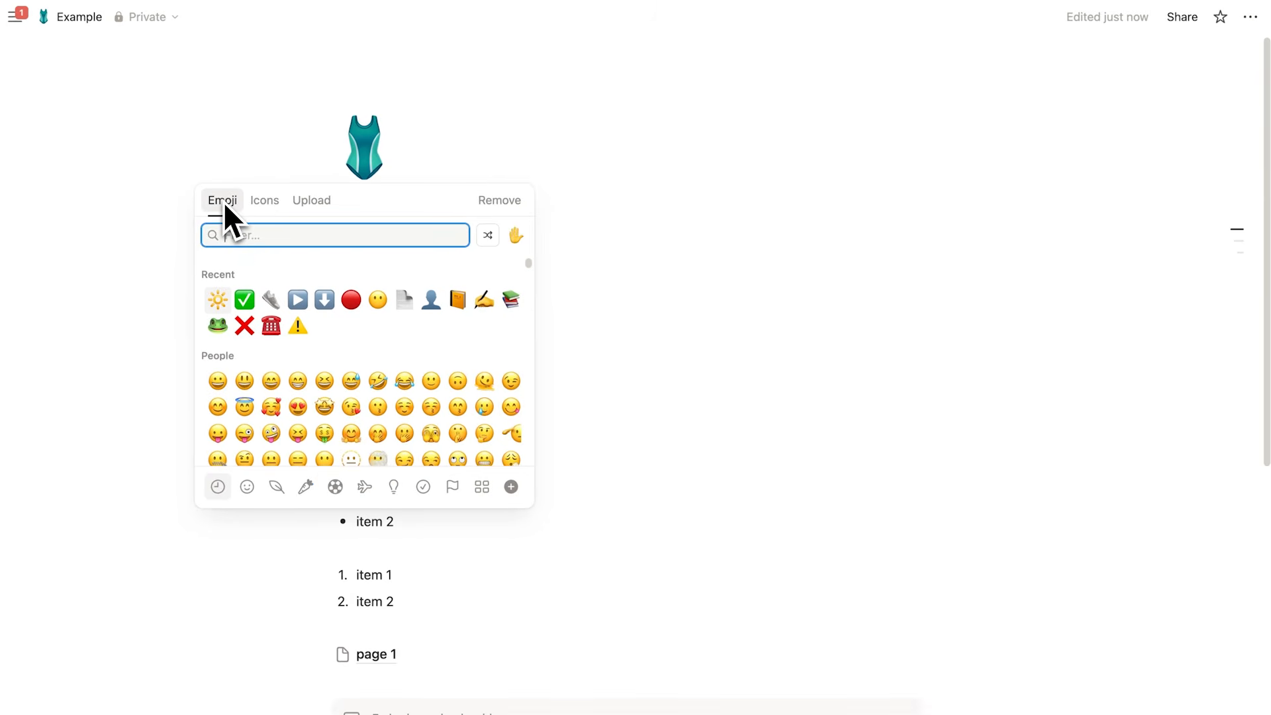
click(265, 202)
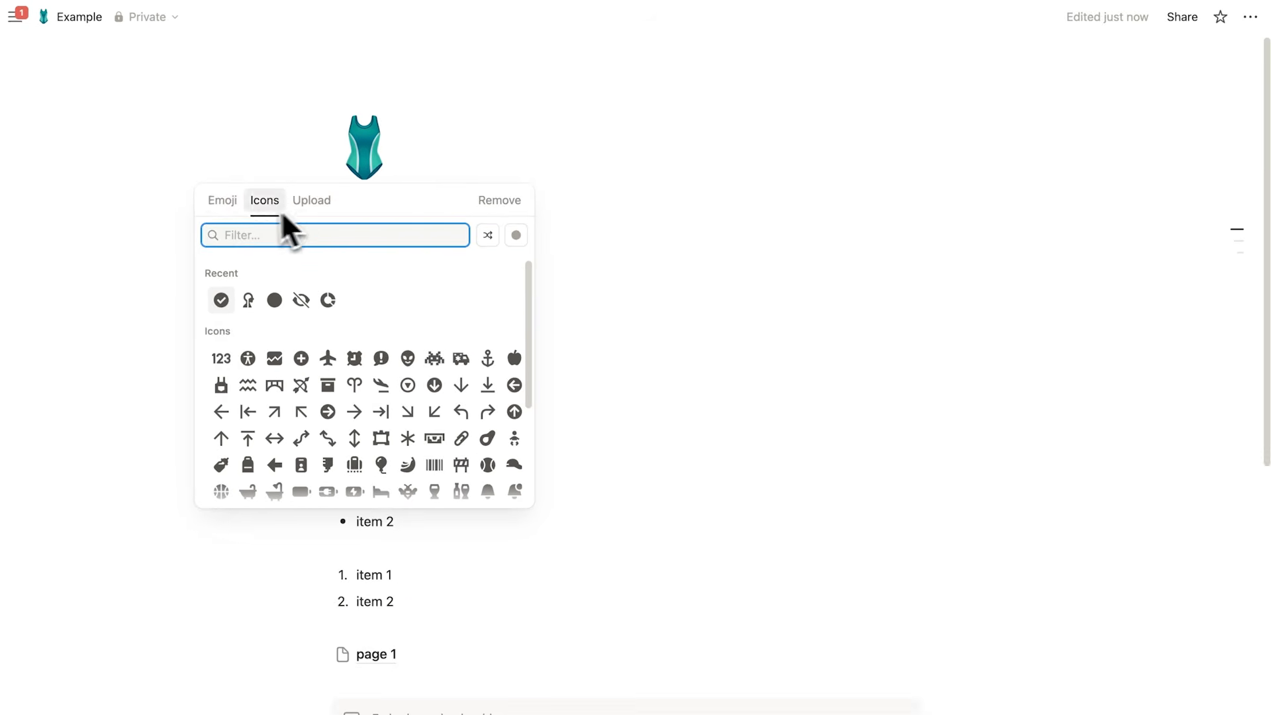
click(271, 233)
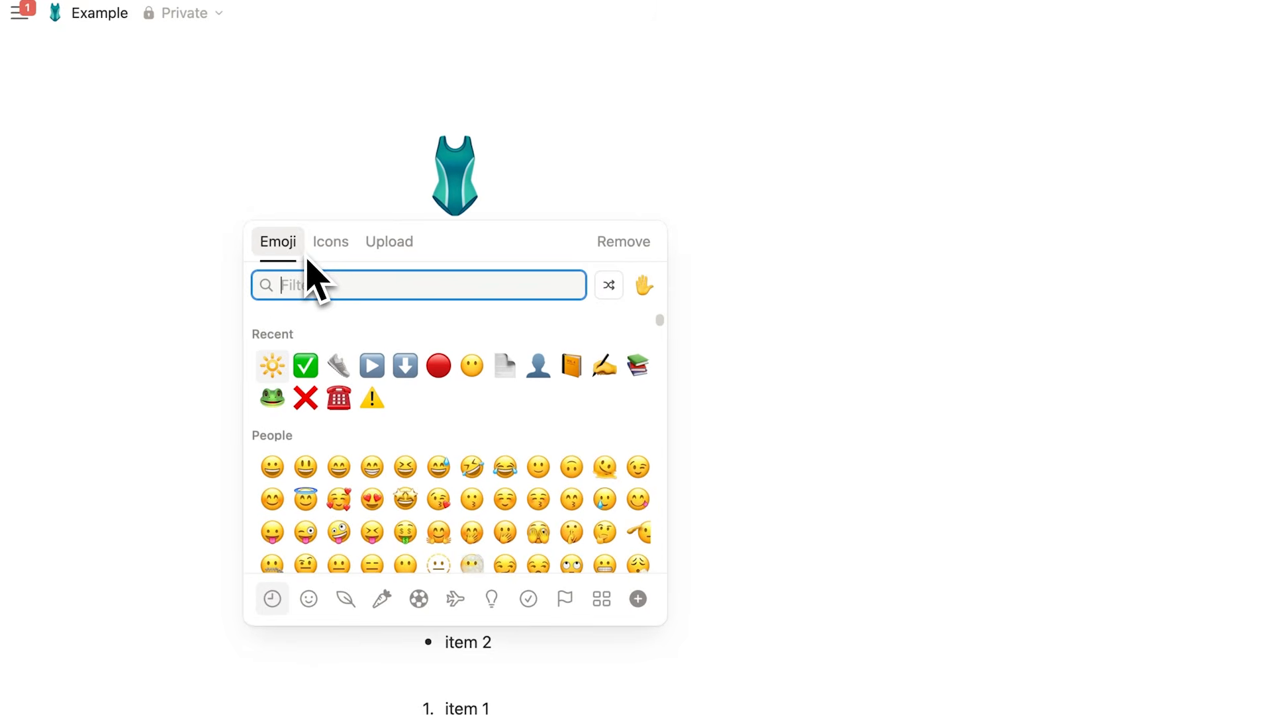
scroll(487, 363, down, 10)
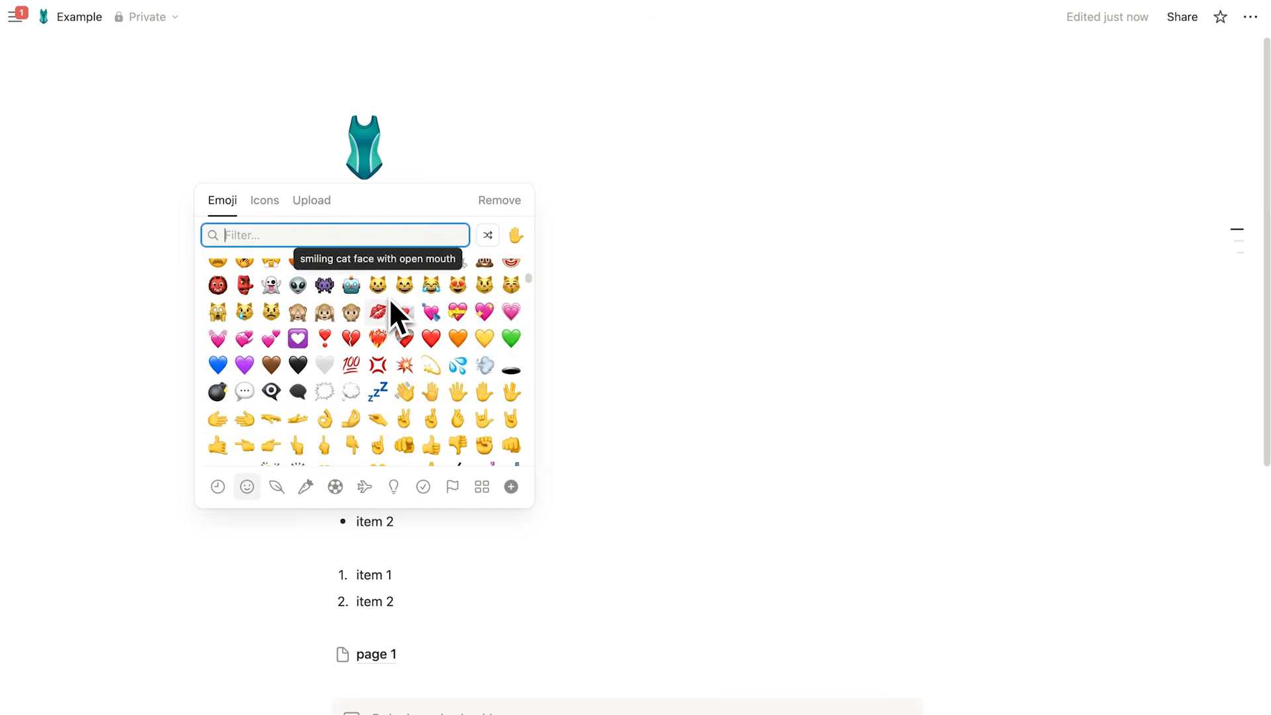
scroll(391, 299, down, 2)
click(458, 284)
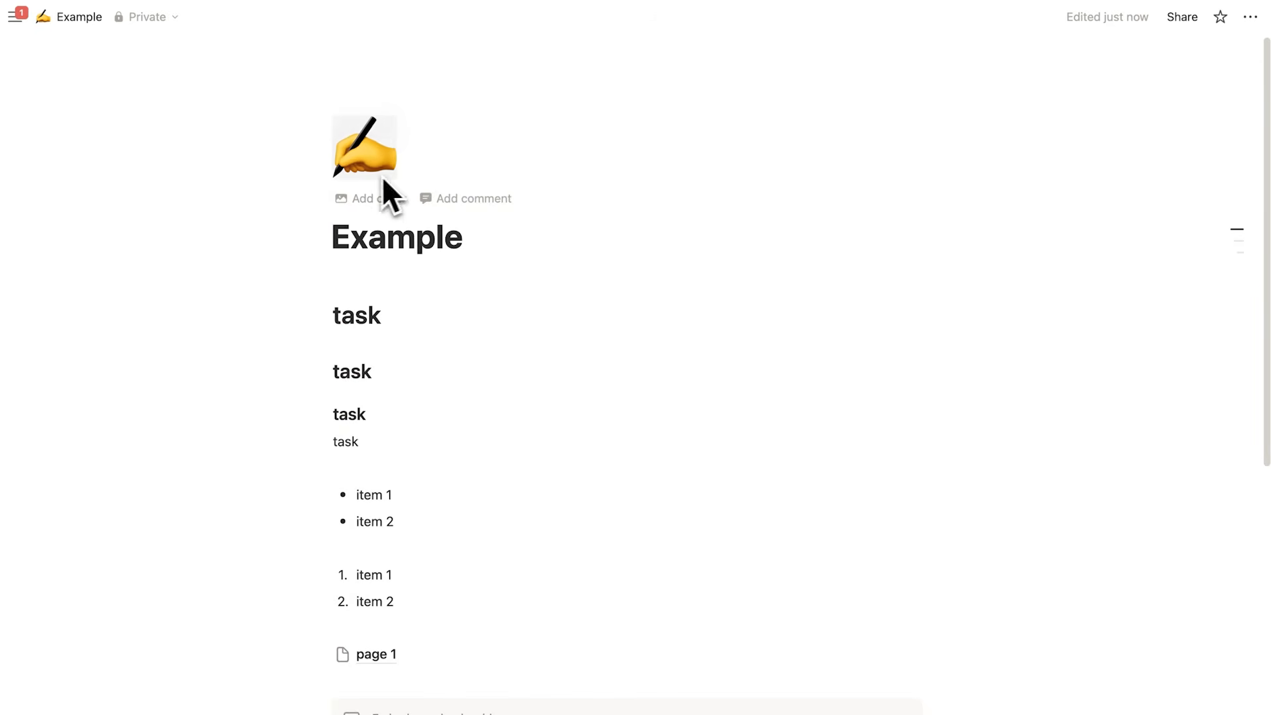
Set the icon of the "page 1" sub-page to the person silhouette emoji from the recent emojis.
scroll(338, 470, down, 5)
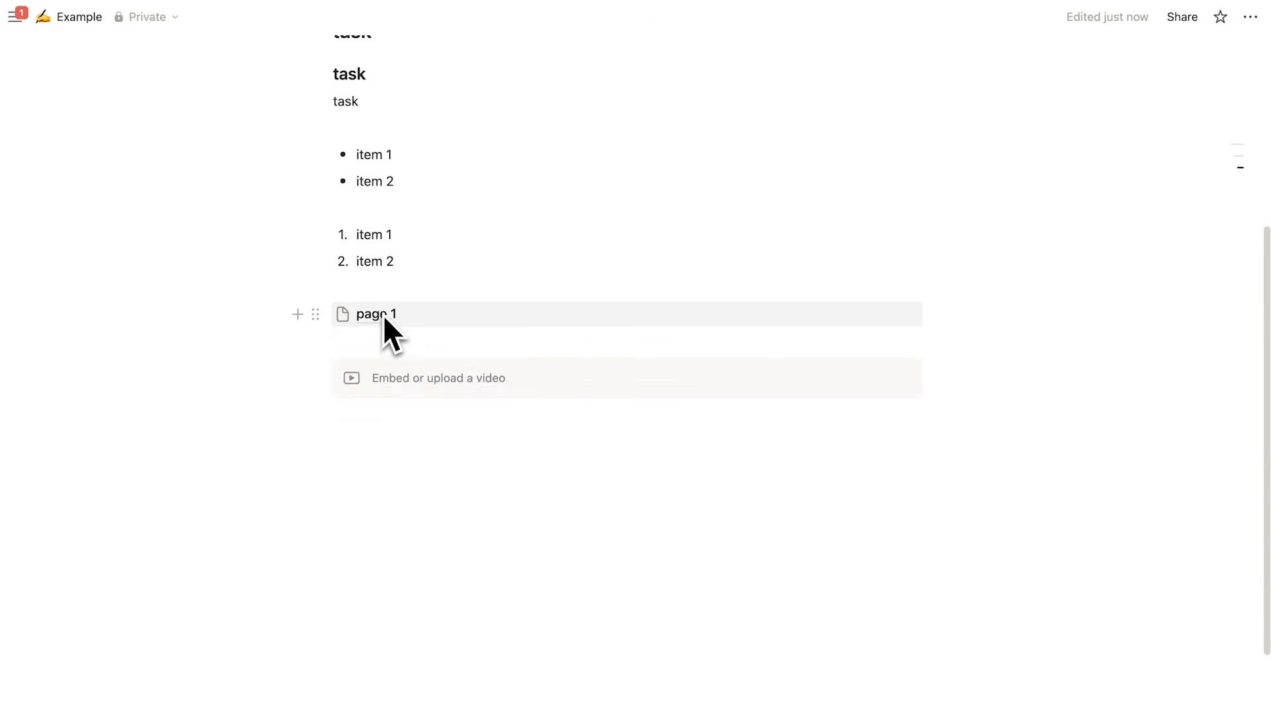
click(354, 316)
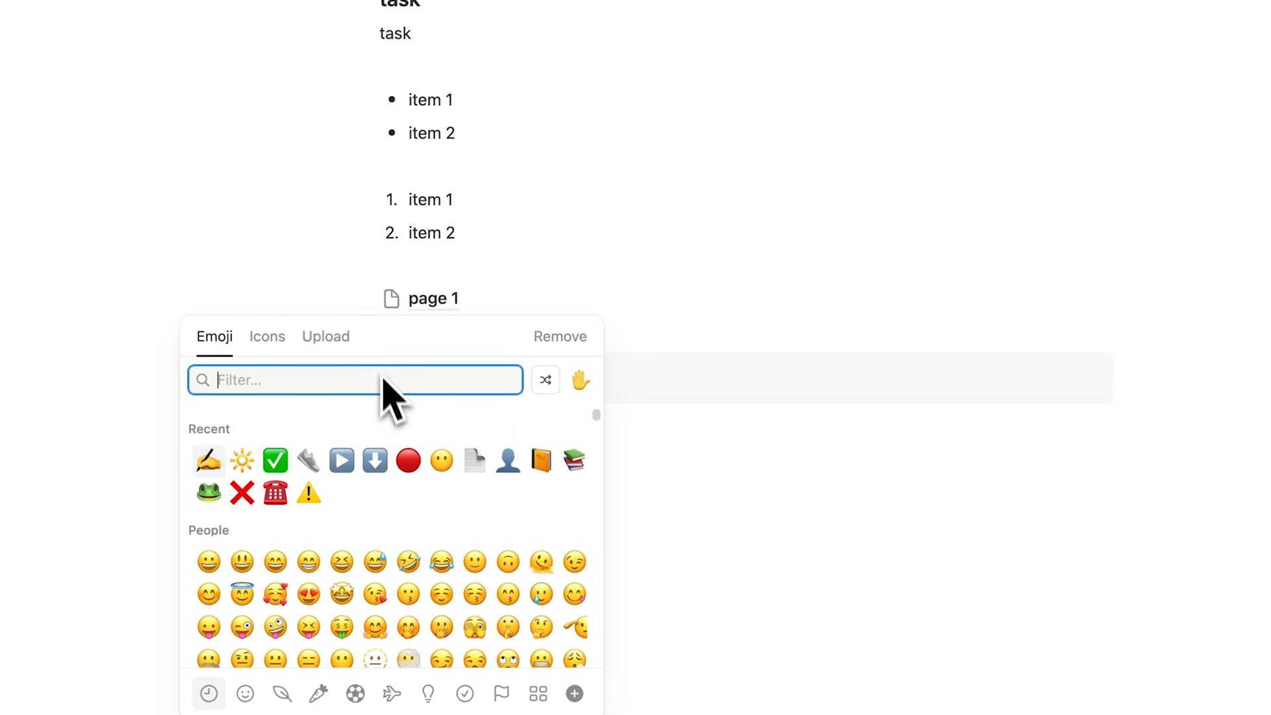
click(510, 462)
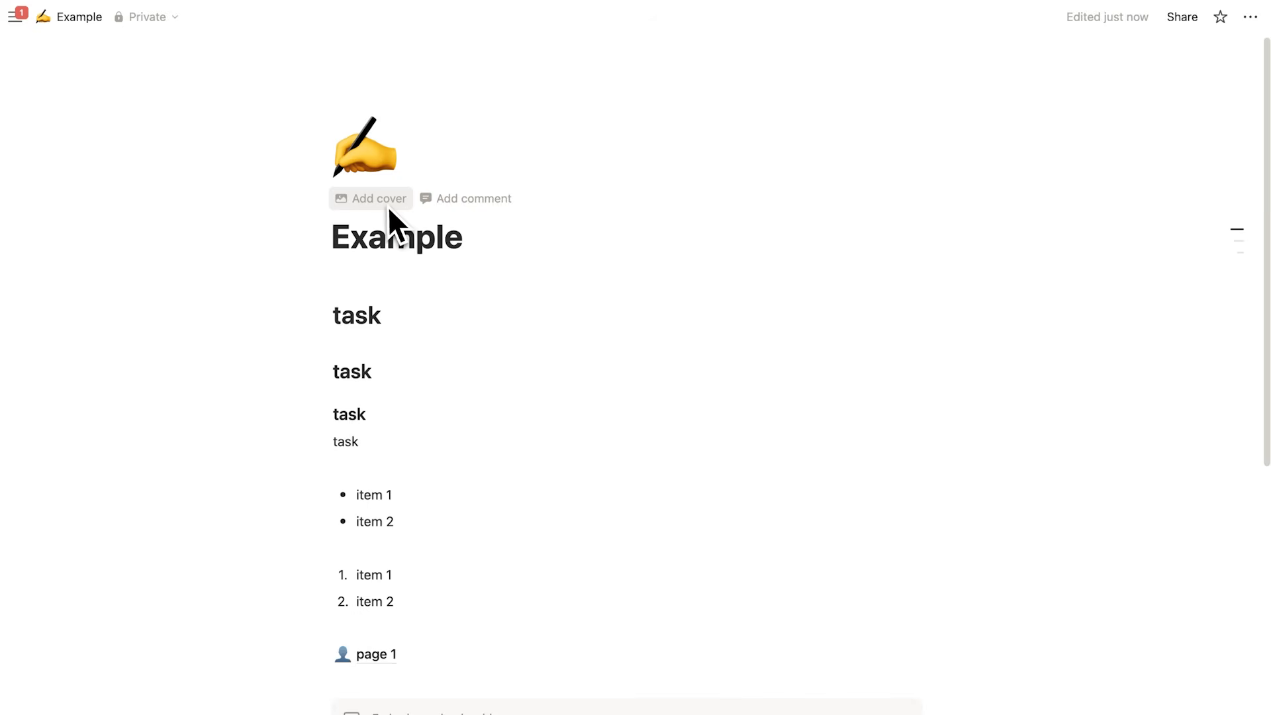
Try out a cover image on the Example page, browsing the replacement covers, and remove the cover again.
click(386, 205)
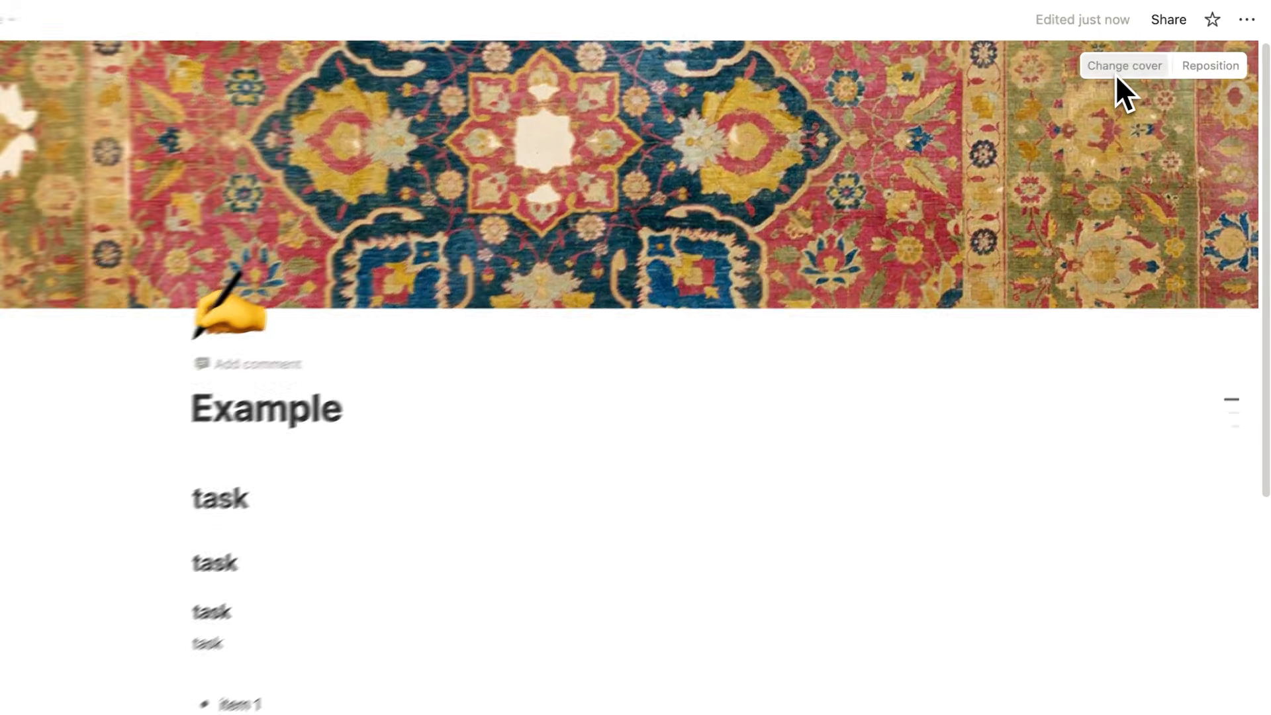
click(1136, 66)
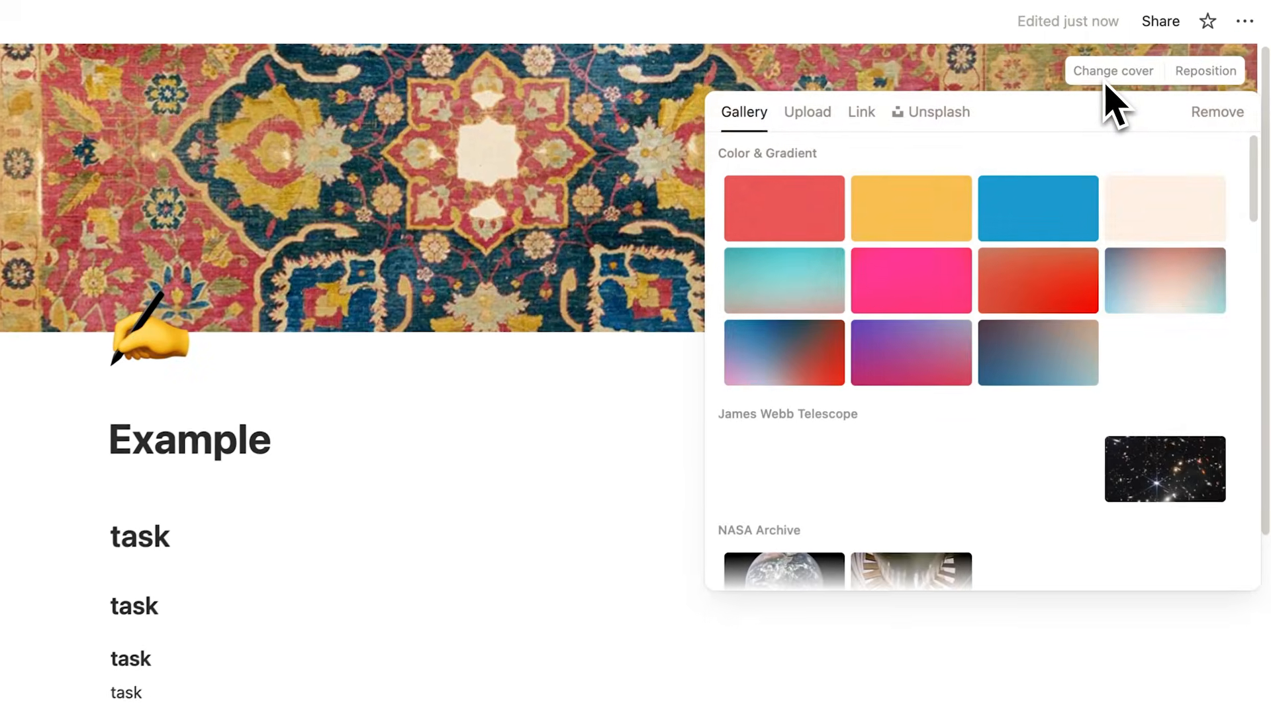
scroll(945, 369, down, 10)
scroll(945, 369, up, 10)
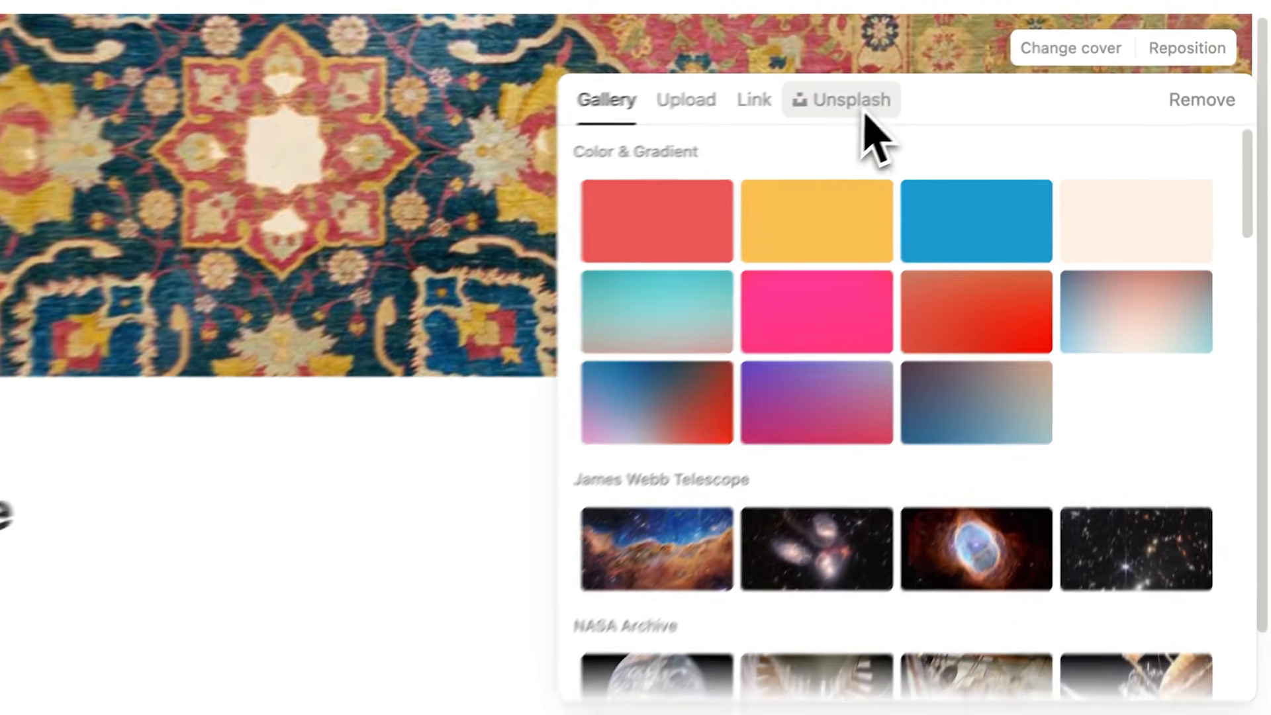
click(902, 97)
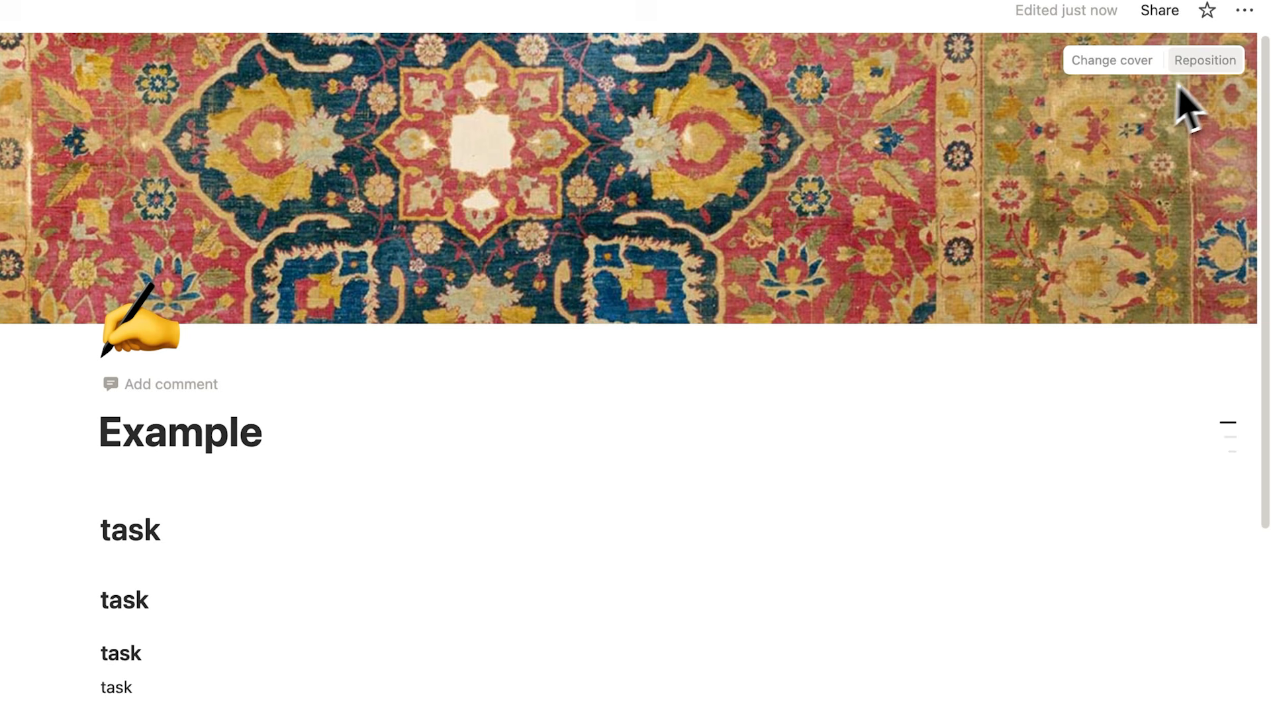
click(1127, 69)
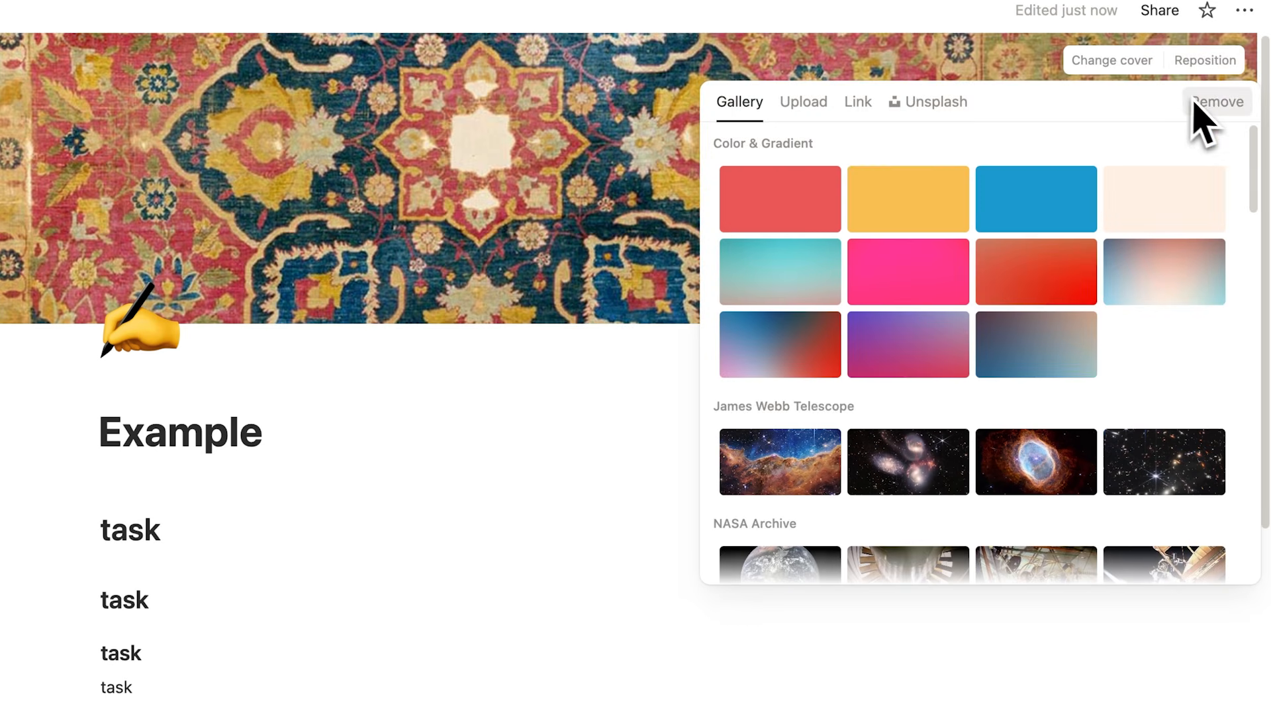
click(1195, 103)
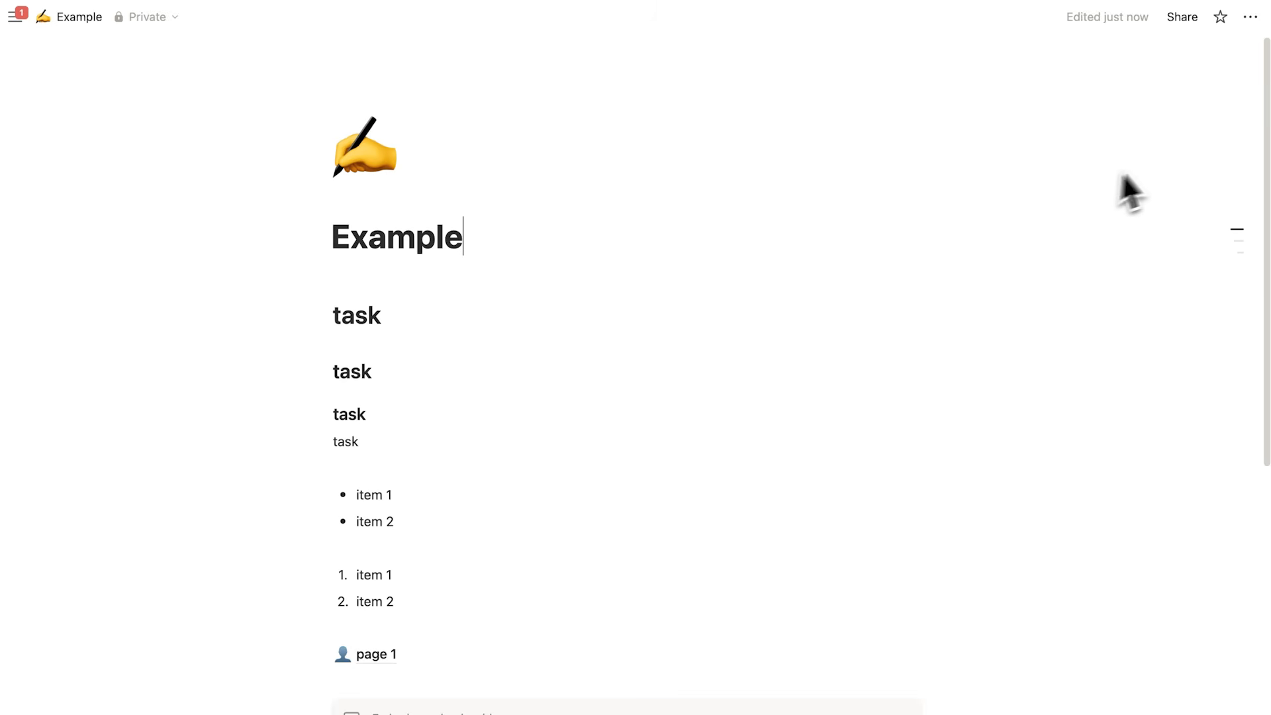
Try the Serif and Mono fonts and the Small text option on the Example page, restoring the Default font and normal size.
click(1251, 17)
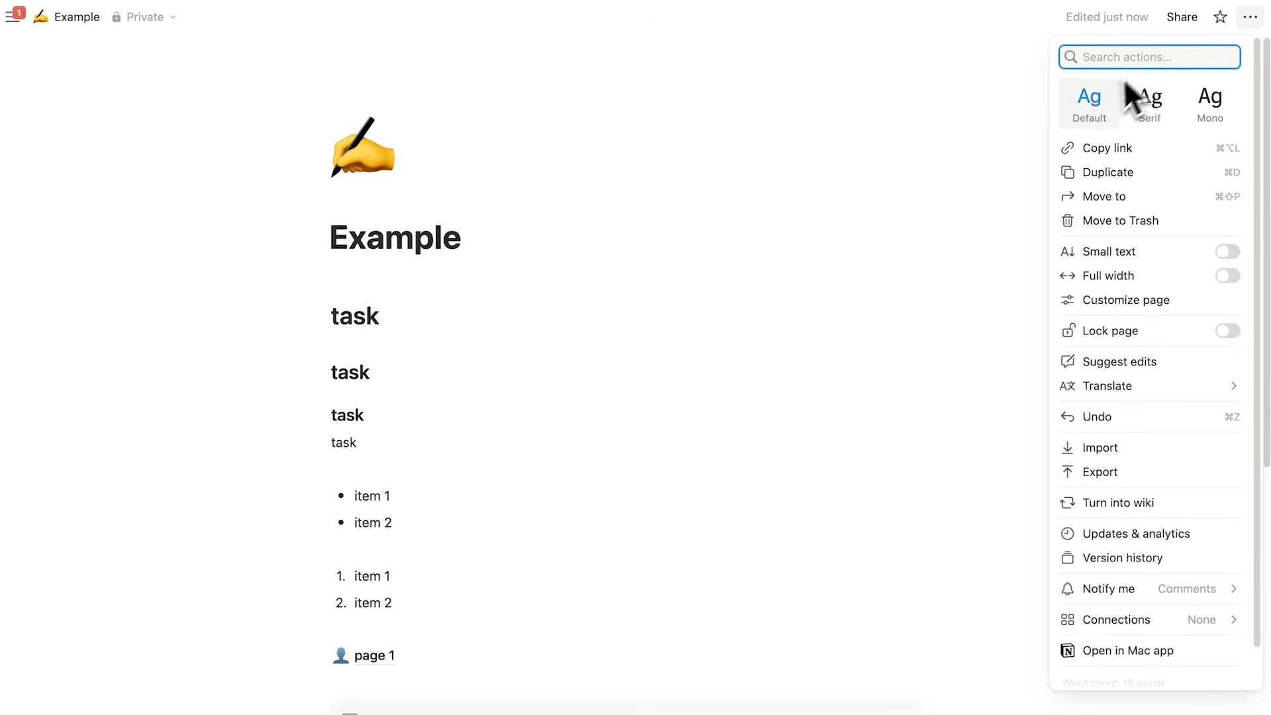
click(1134, 123)
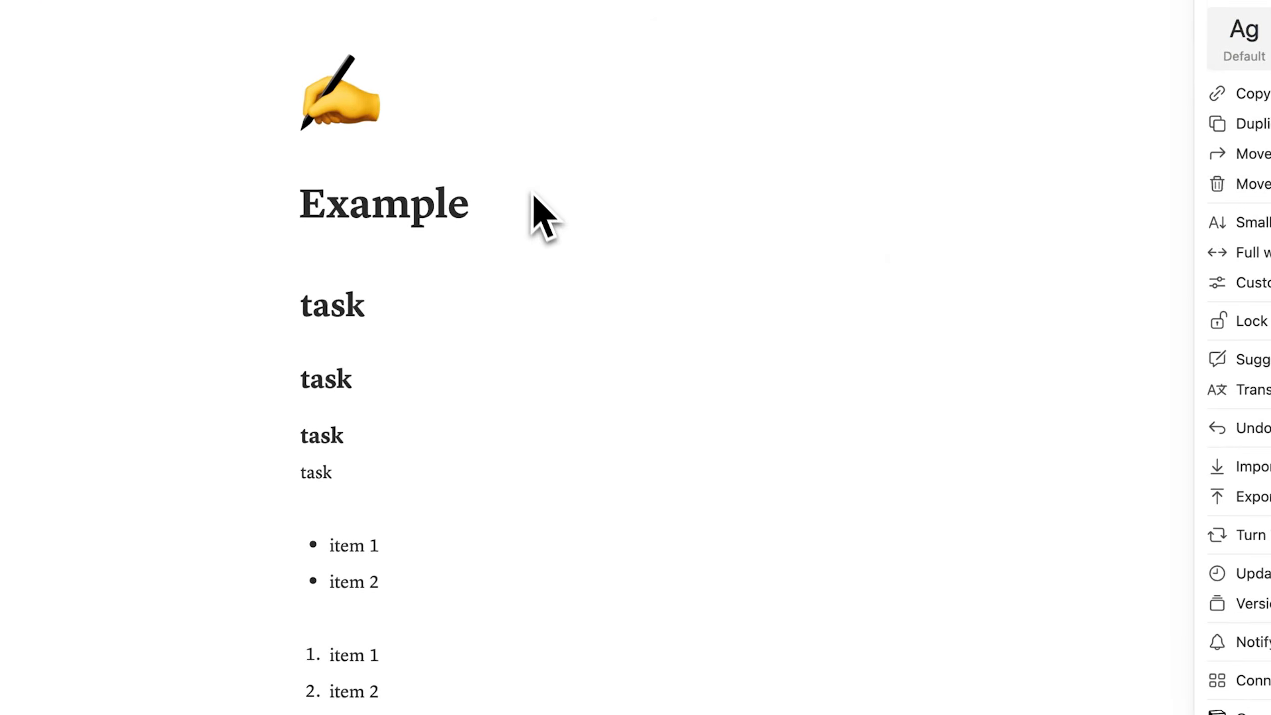
click(1236, 123)
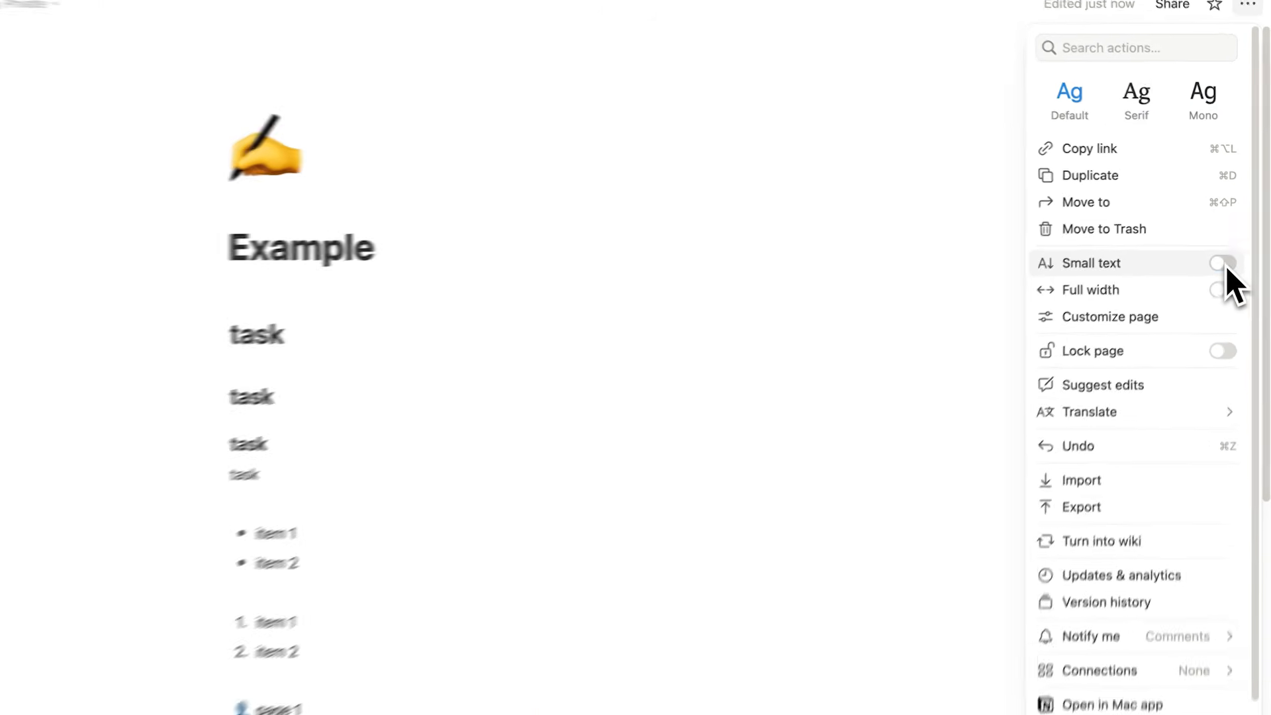
click(1231, 253)
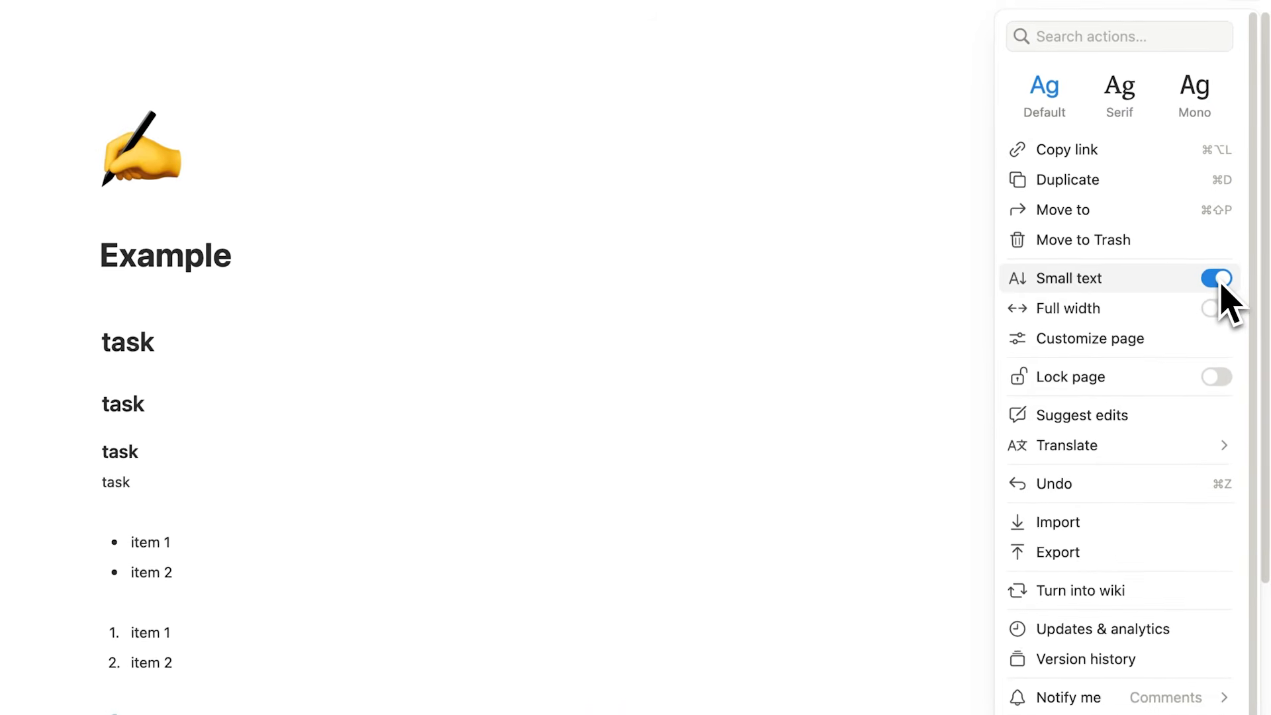
click(1221, 281)
Turn on Full width for the Example page, look over the other page options, and close them.
click(1219, 309)
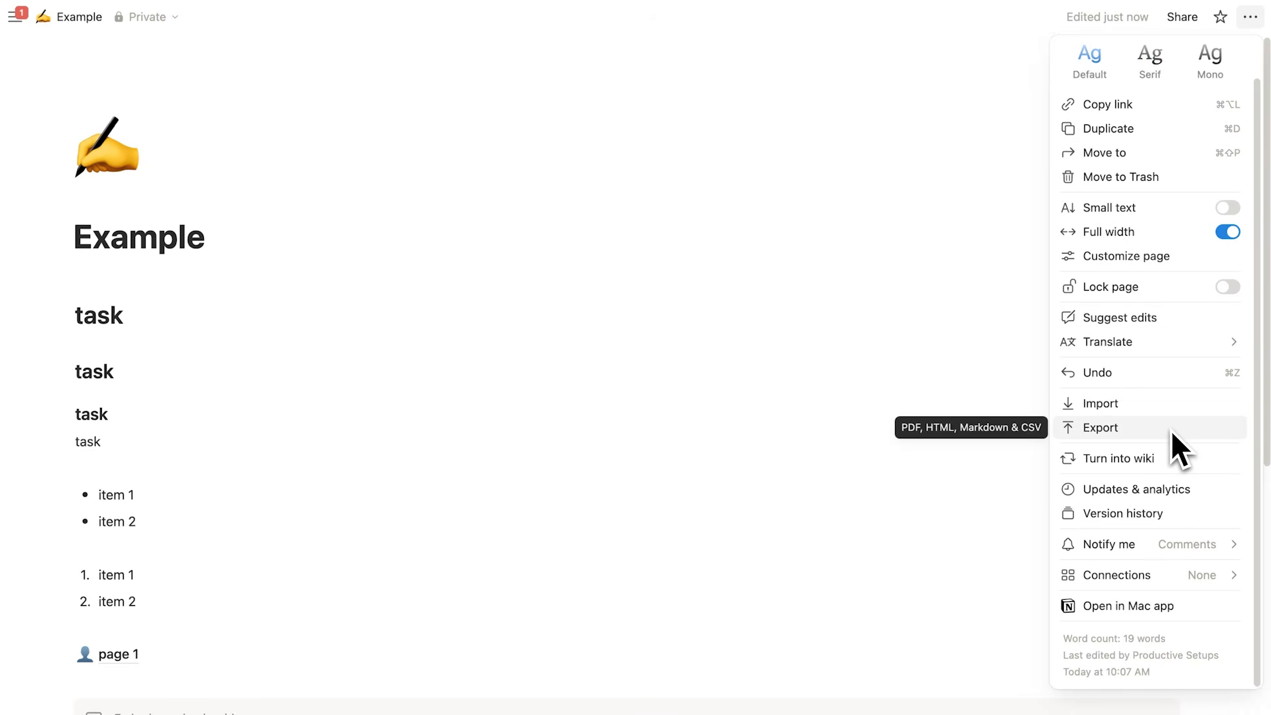
scroll(1159, 399, up, 1)
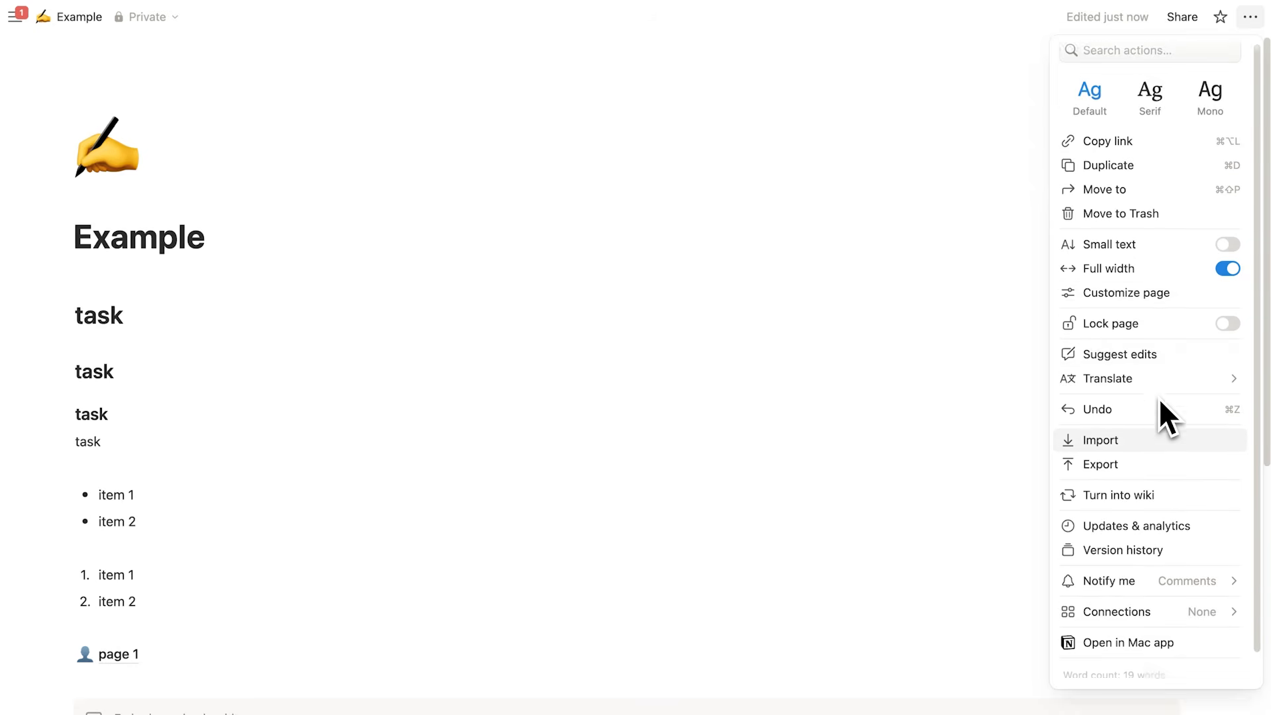
click(900, 205)
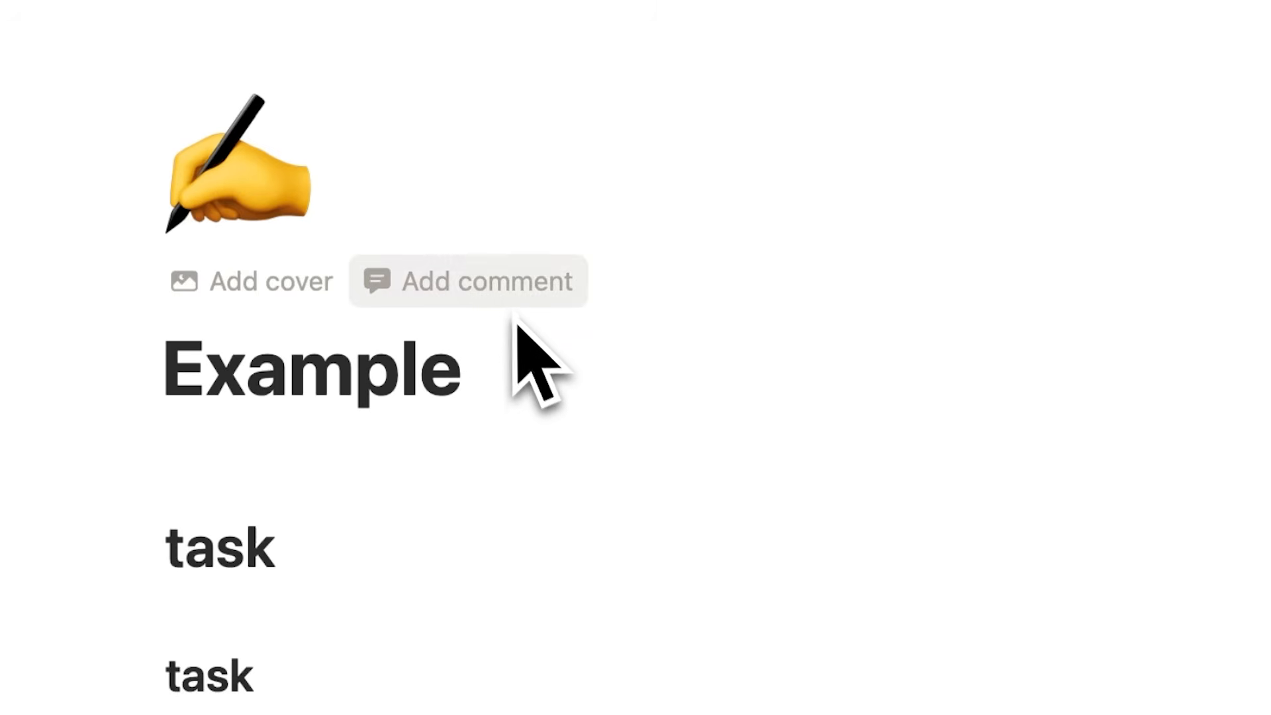
Add the comment “this says “task”” to the largest task heading and delete the comment again.
double_click(236, 570)
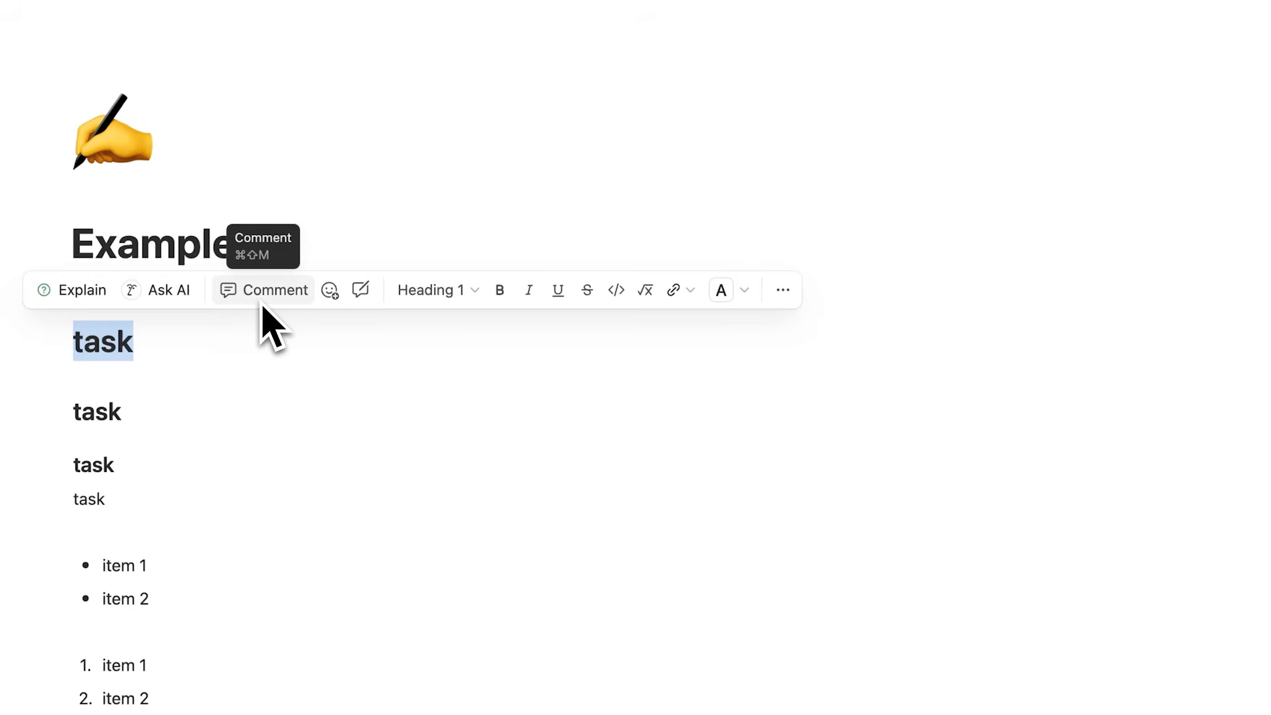
click(263, 298)
text(this says “task”)
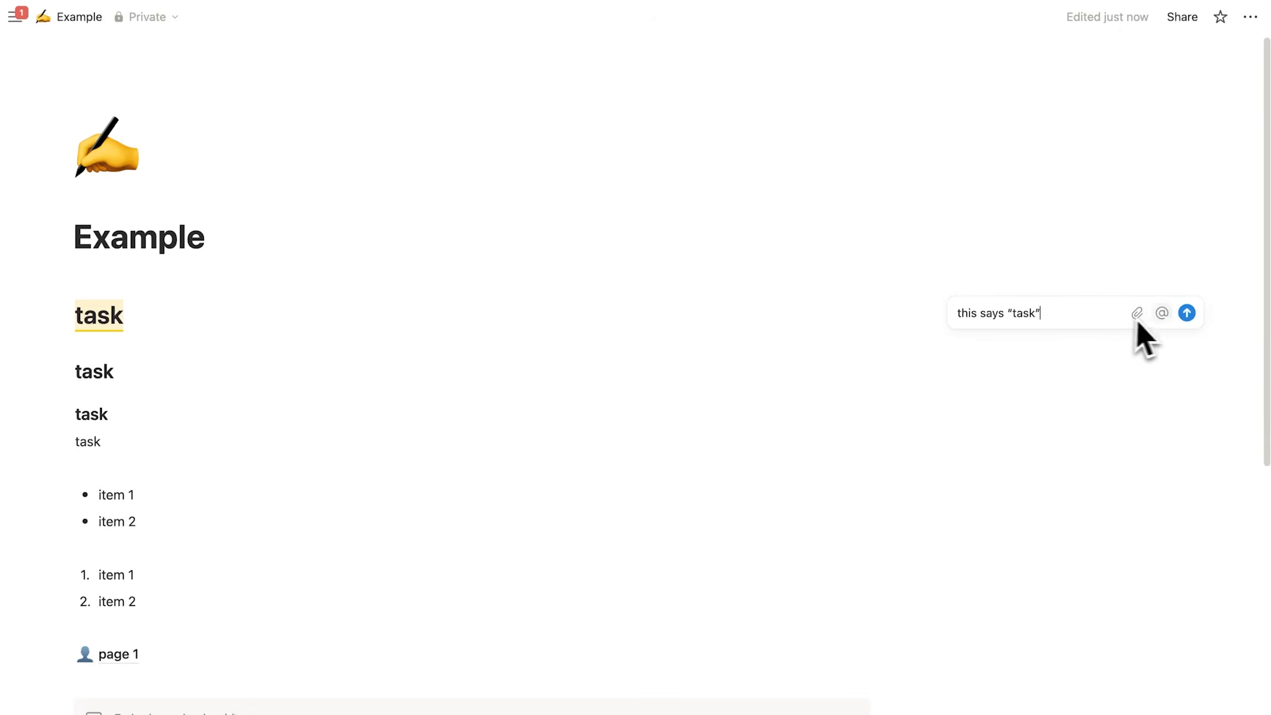
click(1186, 313)
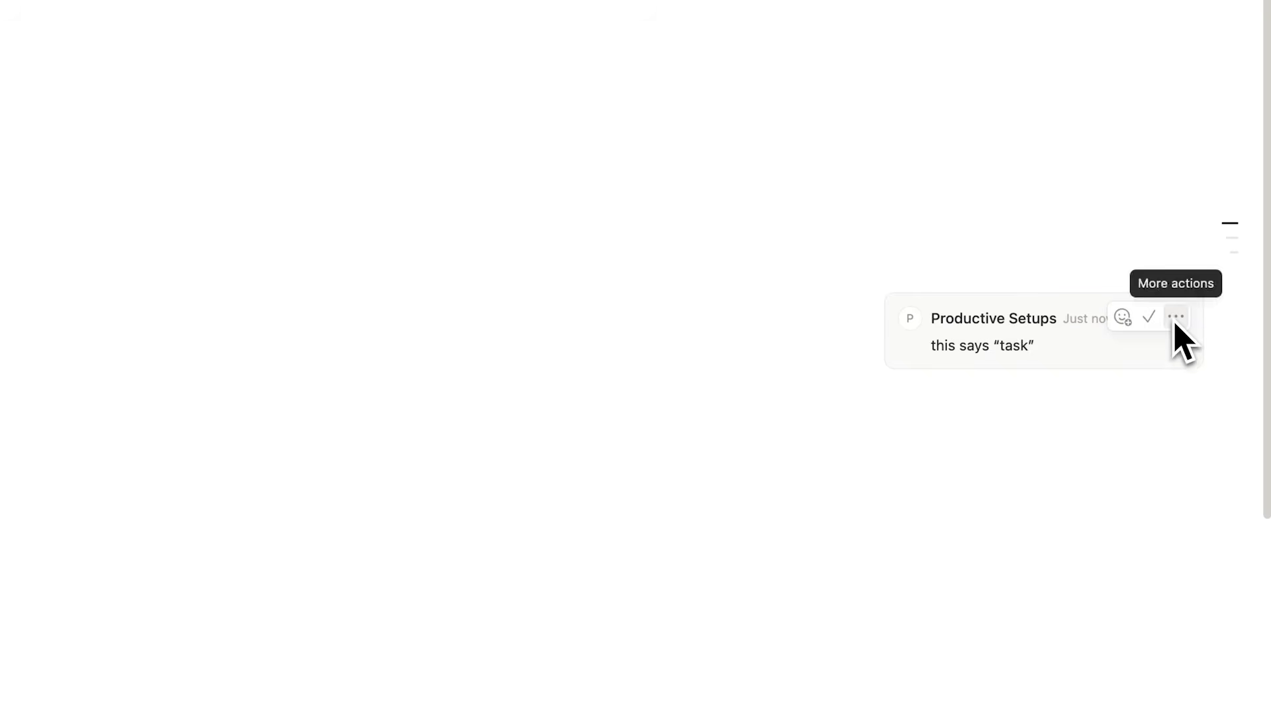
click(1177, 317)
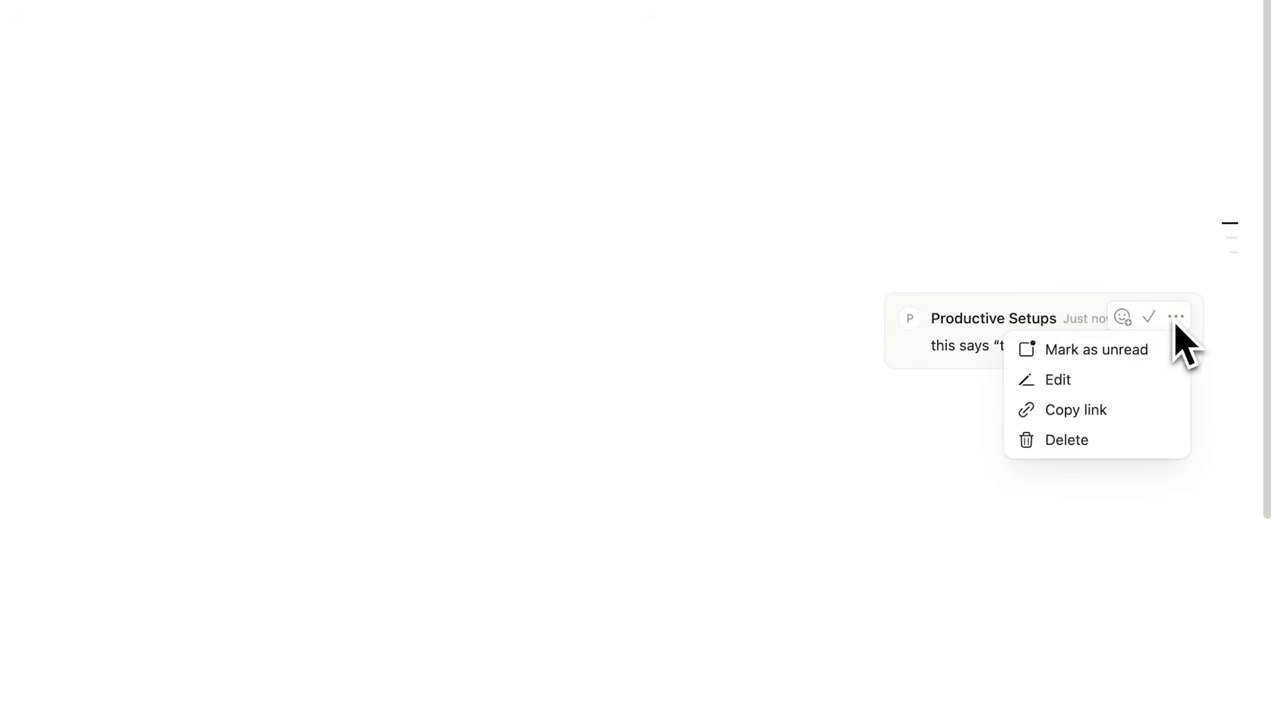
click(1126, 442)
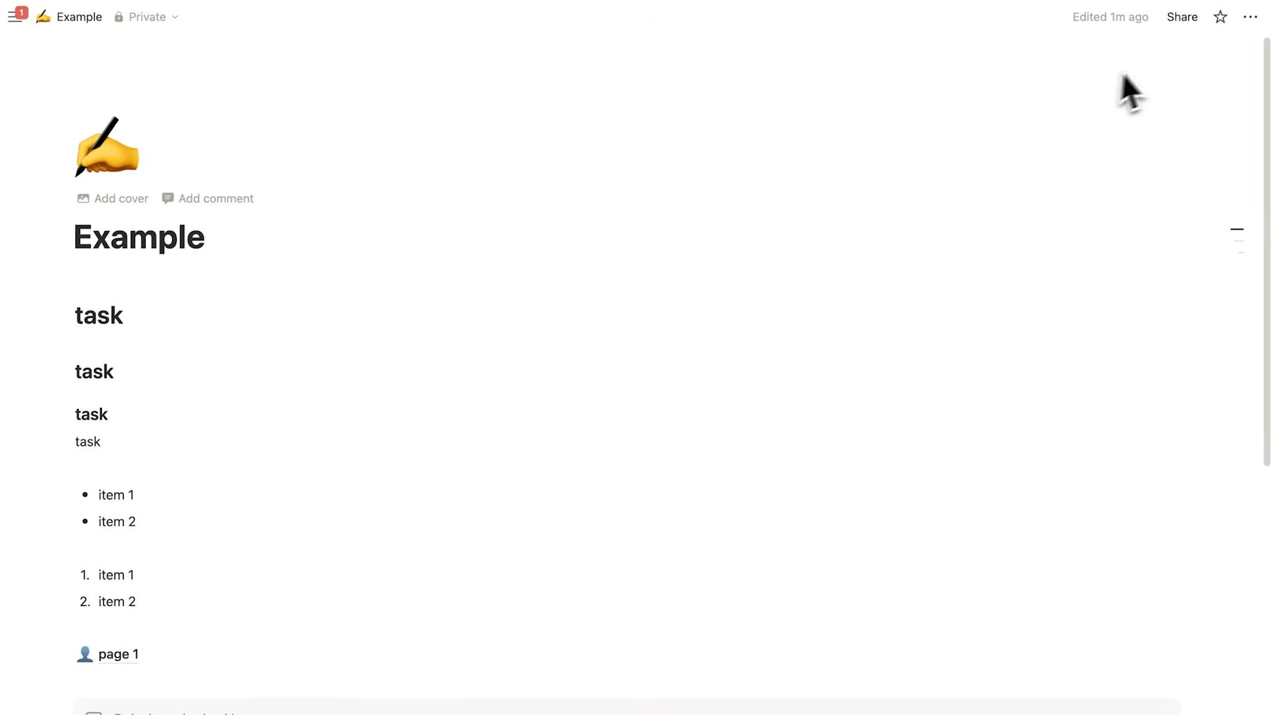
Open the Example page's sharing options and choose a custom domain for the new Notion site domain.
click(1182, 16)
click(149, 358)
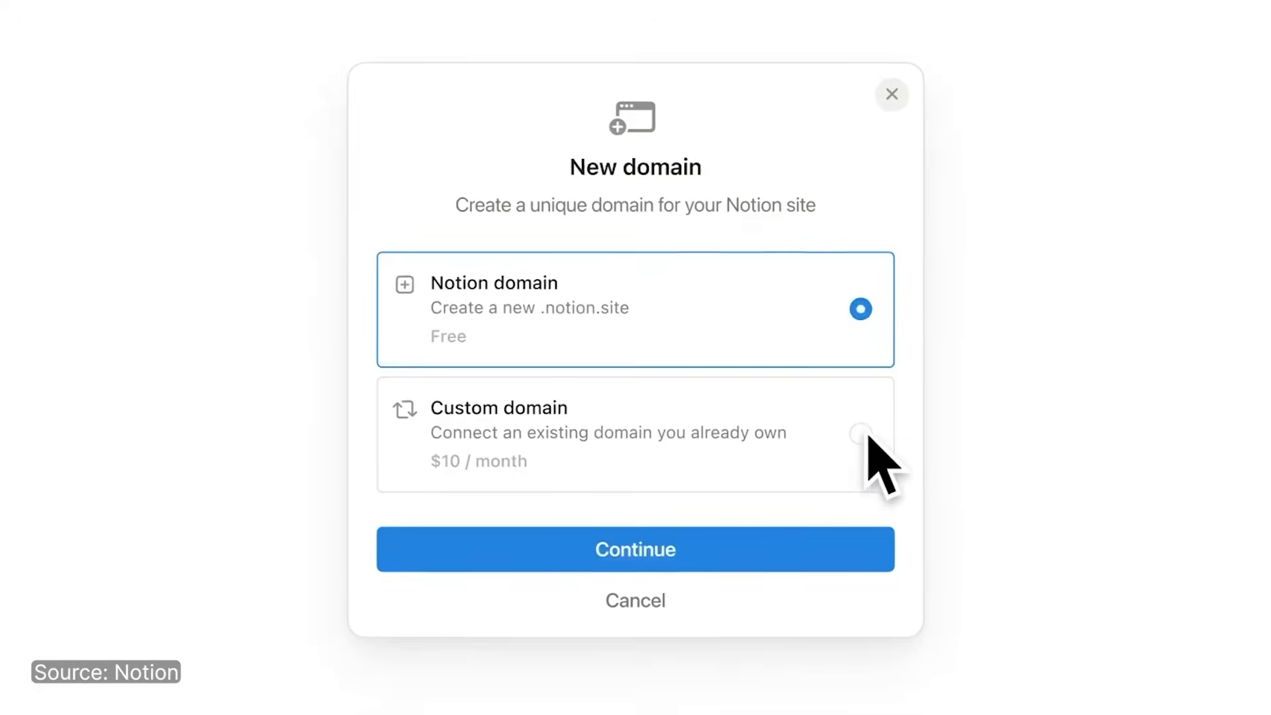
click(862, 435)
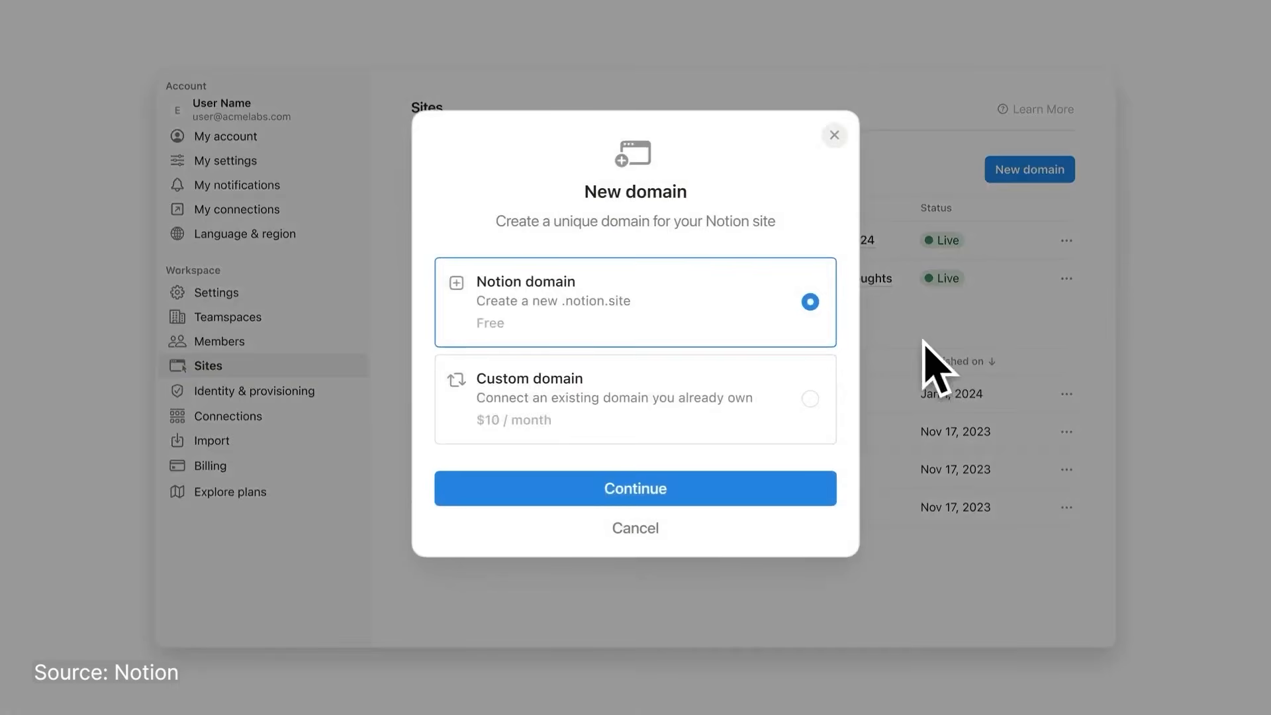
click(813, 398)
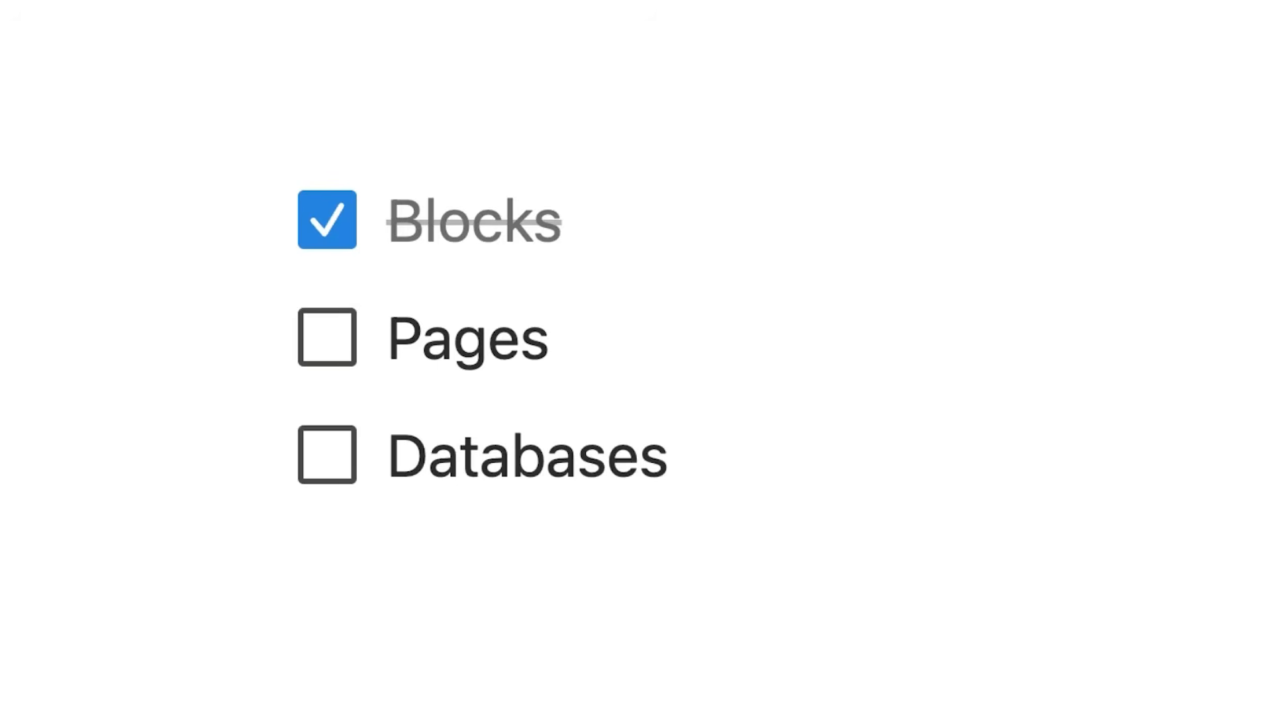
Check off Pages in the checklist.
click(343, 350)
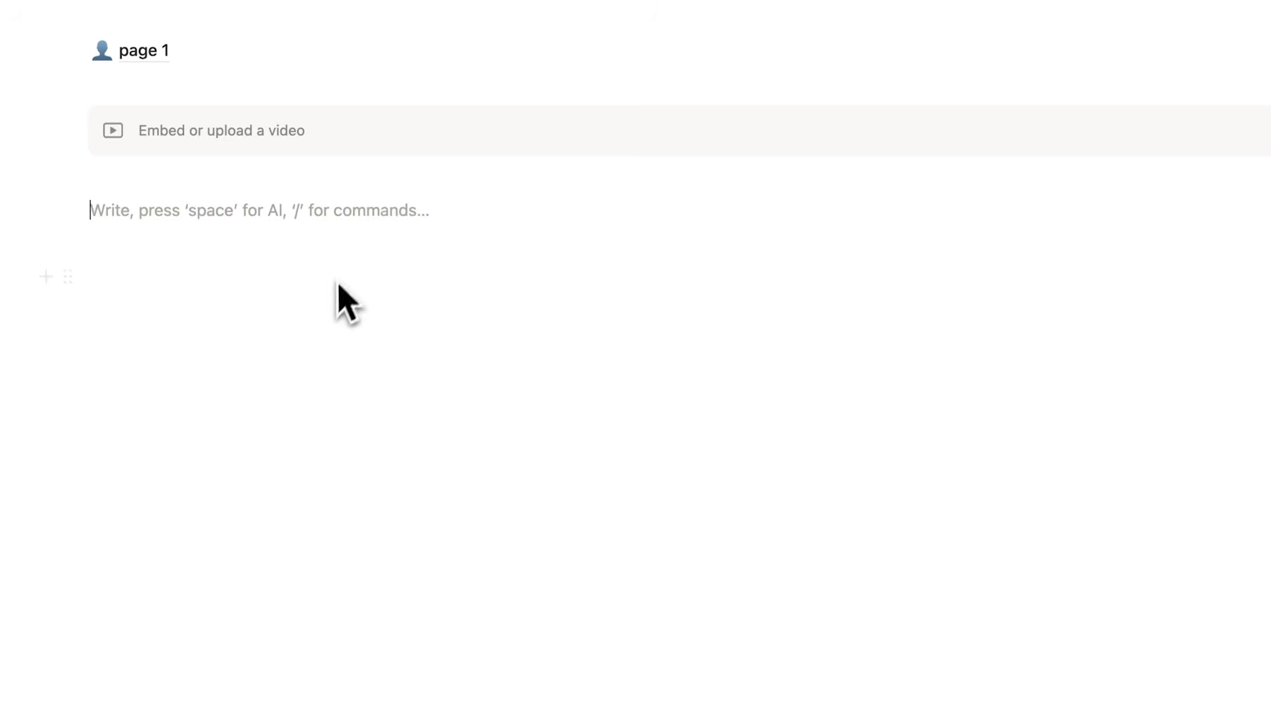
Insert an inline database below the video block on the Example page and open its choice of property types.
click(294, 412)
click(242, 250)
click(213, 213)
click(186, 244)
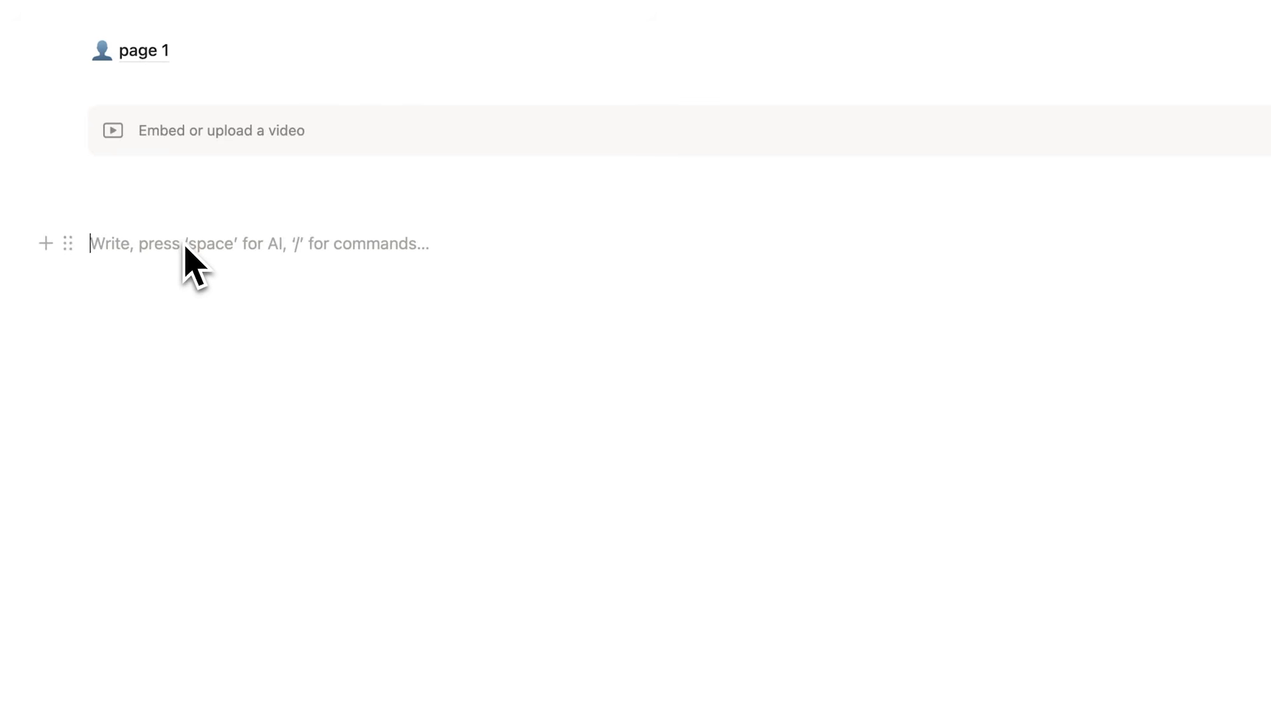
text(/dat)
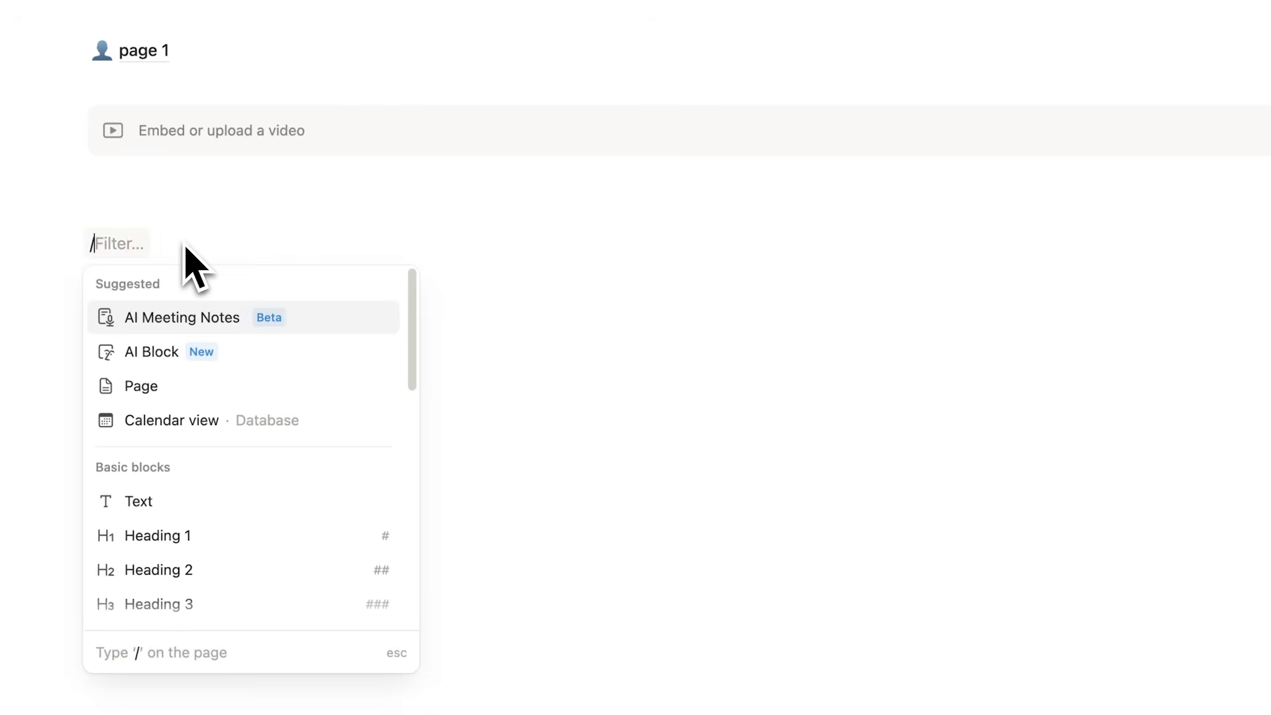
text(a)
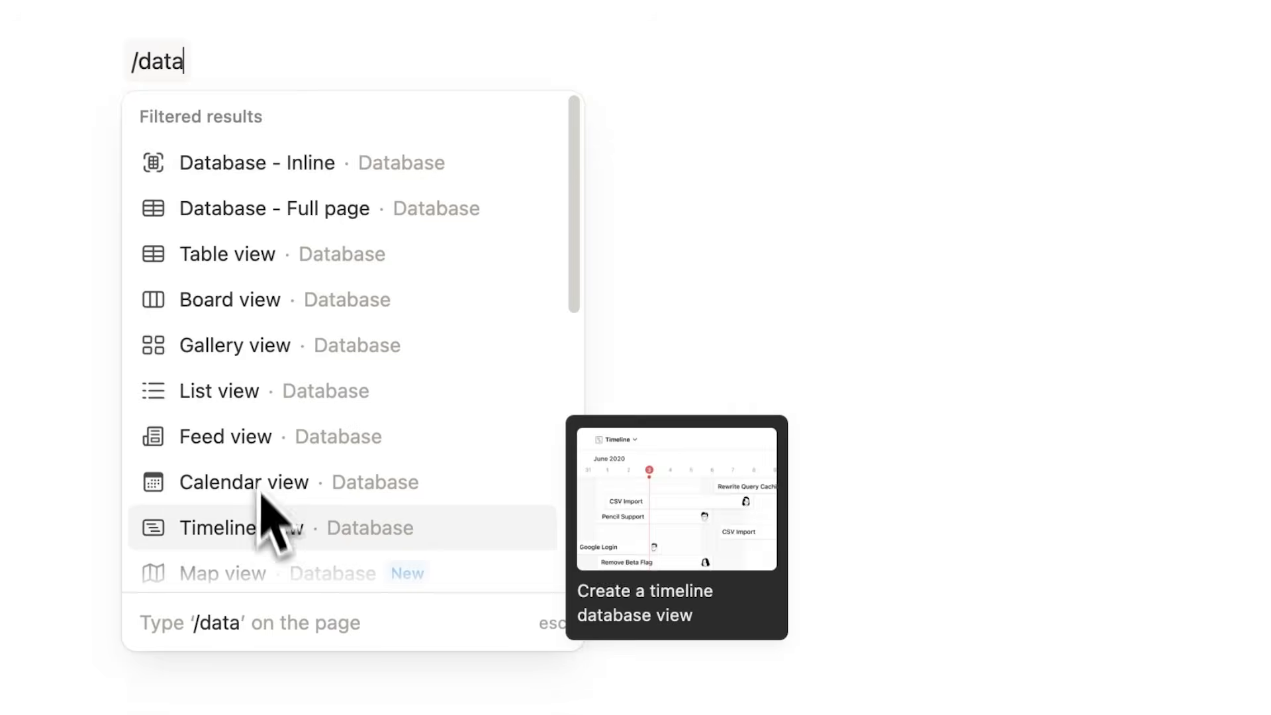
scroll(265, 524, down, 3)
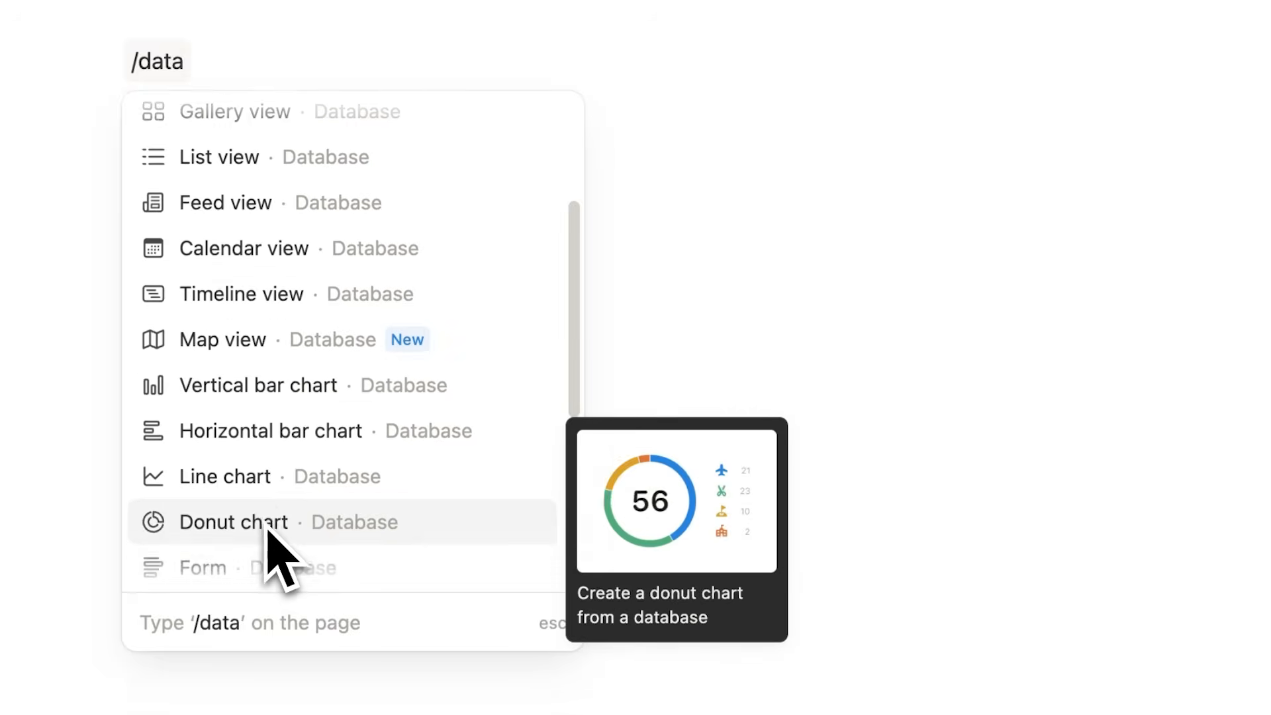
scroll(276, 539, up, 3)
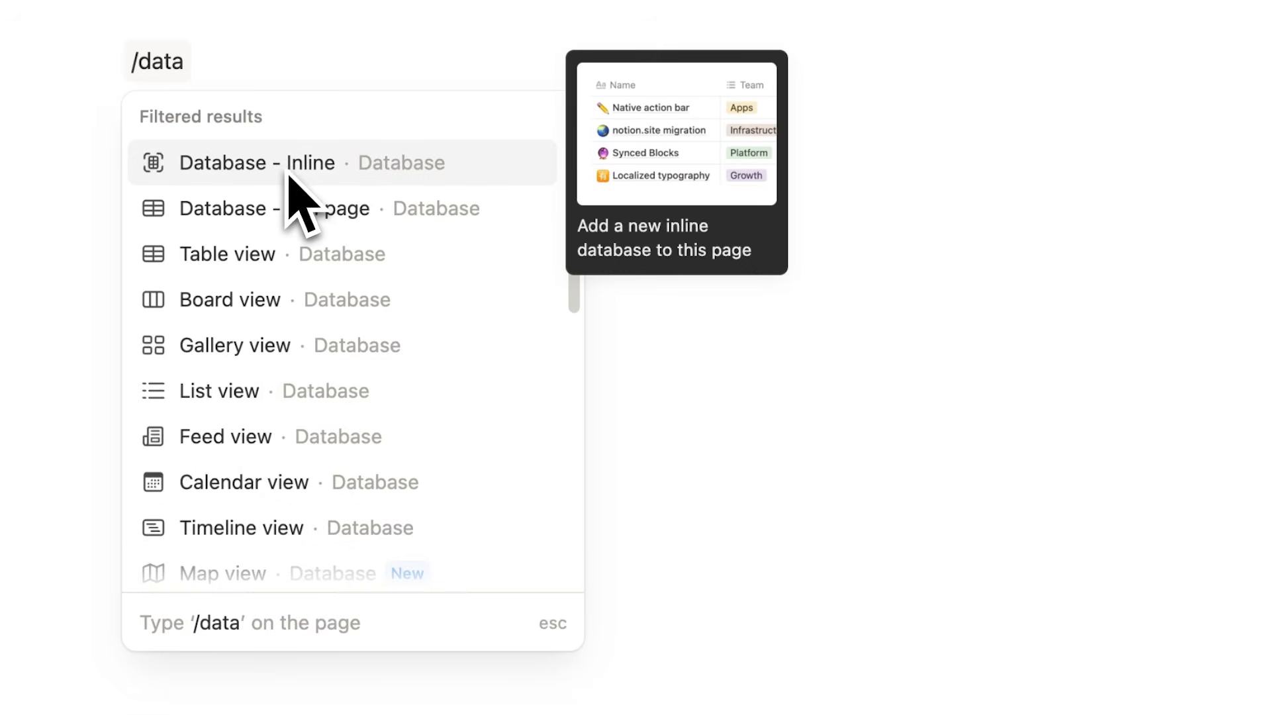
click(245, 275)
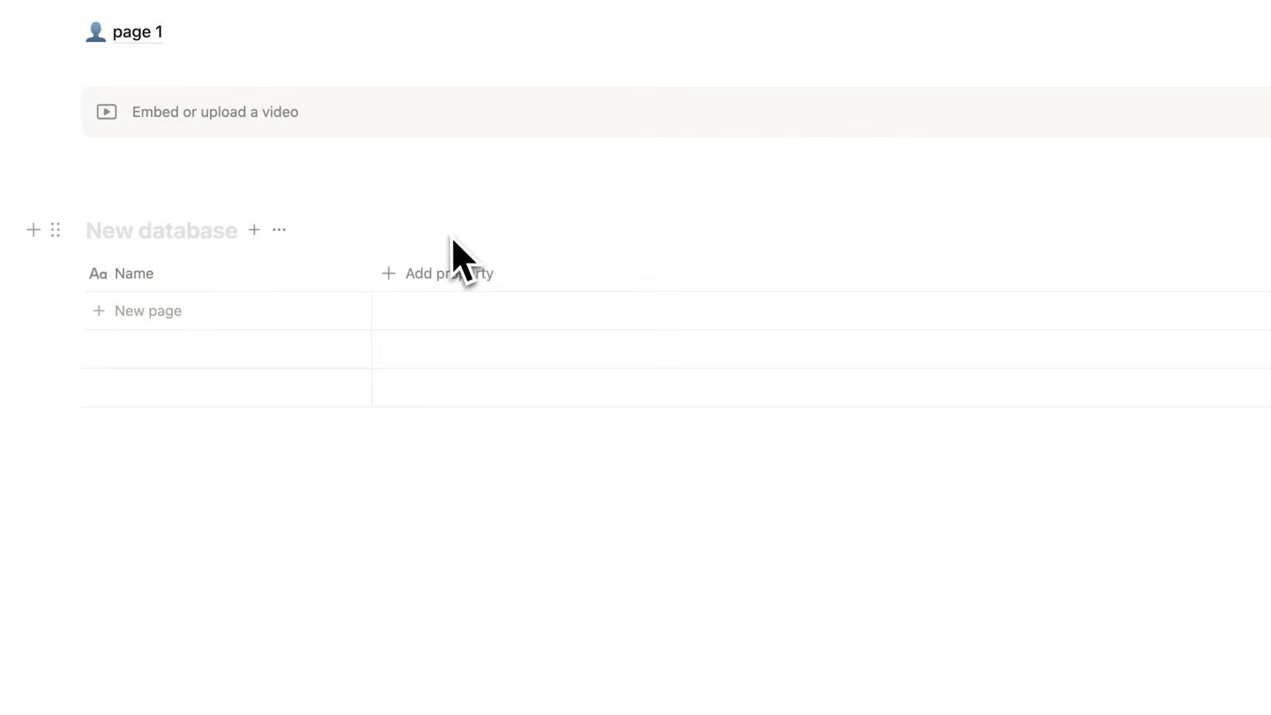
click(400, 286)
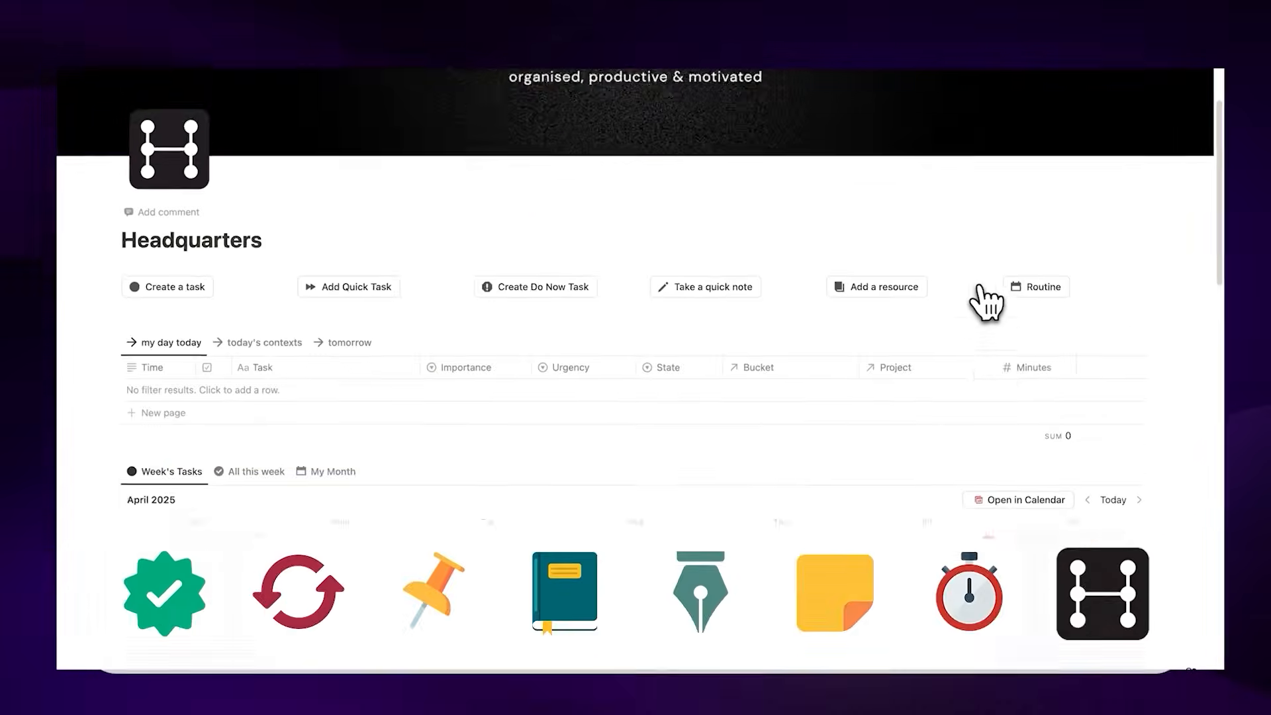
Look over the Headquarters dashboard and link the Research for Report task to the Job bucket.
scroll(981, 298, down, 5)
scroll(980, 298, down, 3)
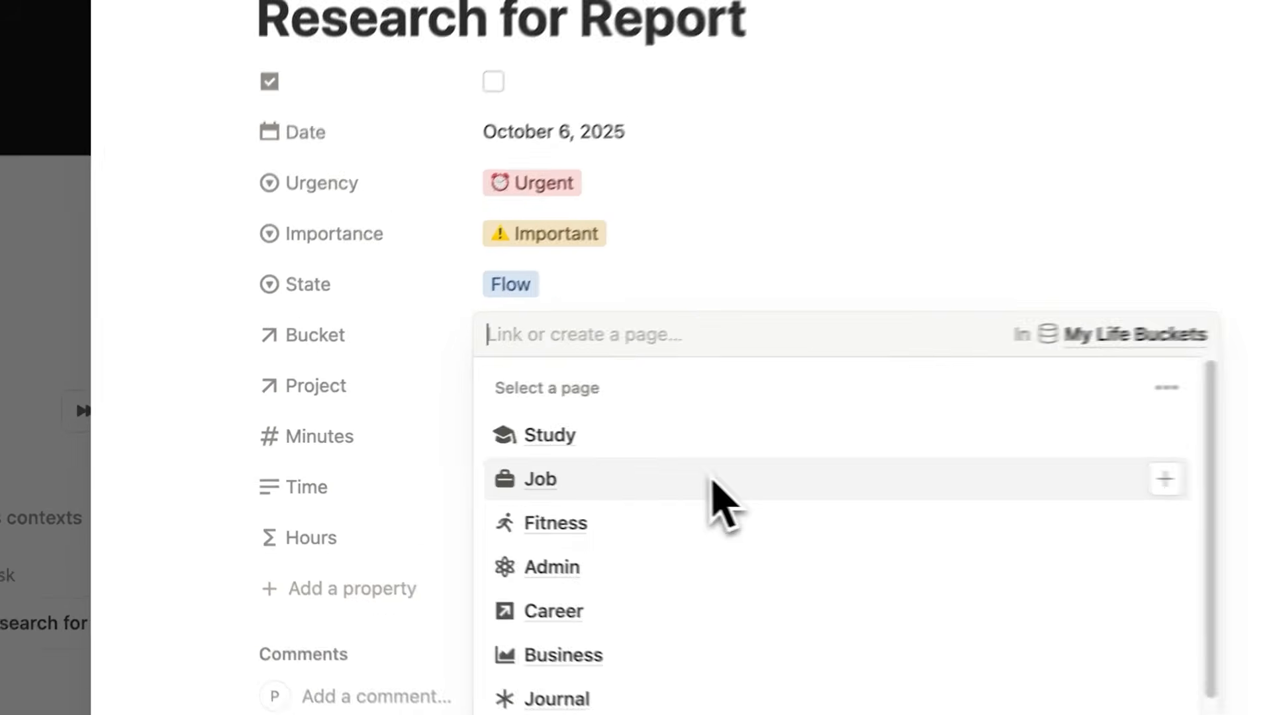
click(715, 504)
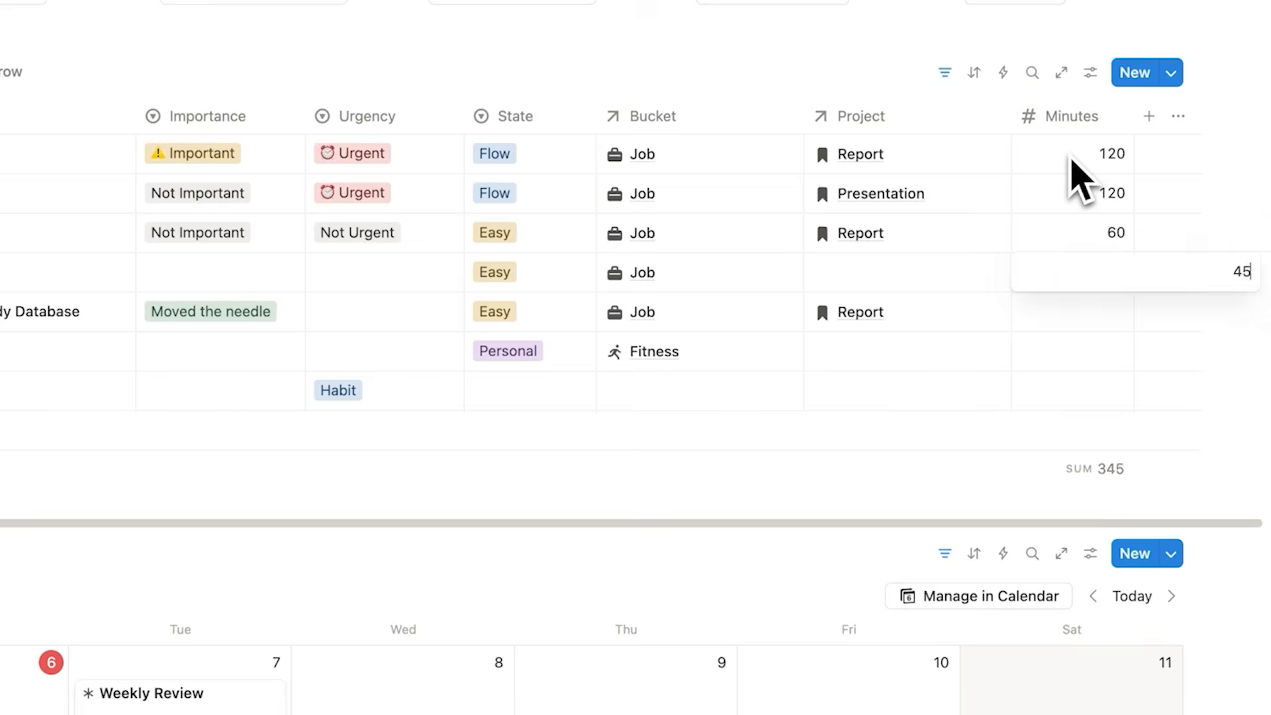
Set the Minutes of the fourth and fifth tasks to 45 and 15, and open the Time Track workspace.
key(Return)
text(15)
key(Return)
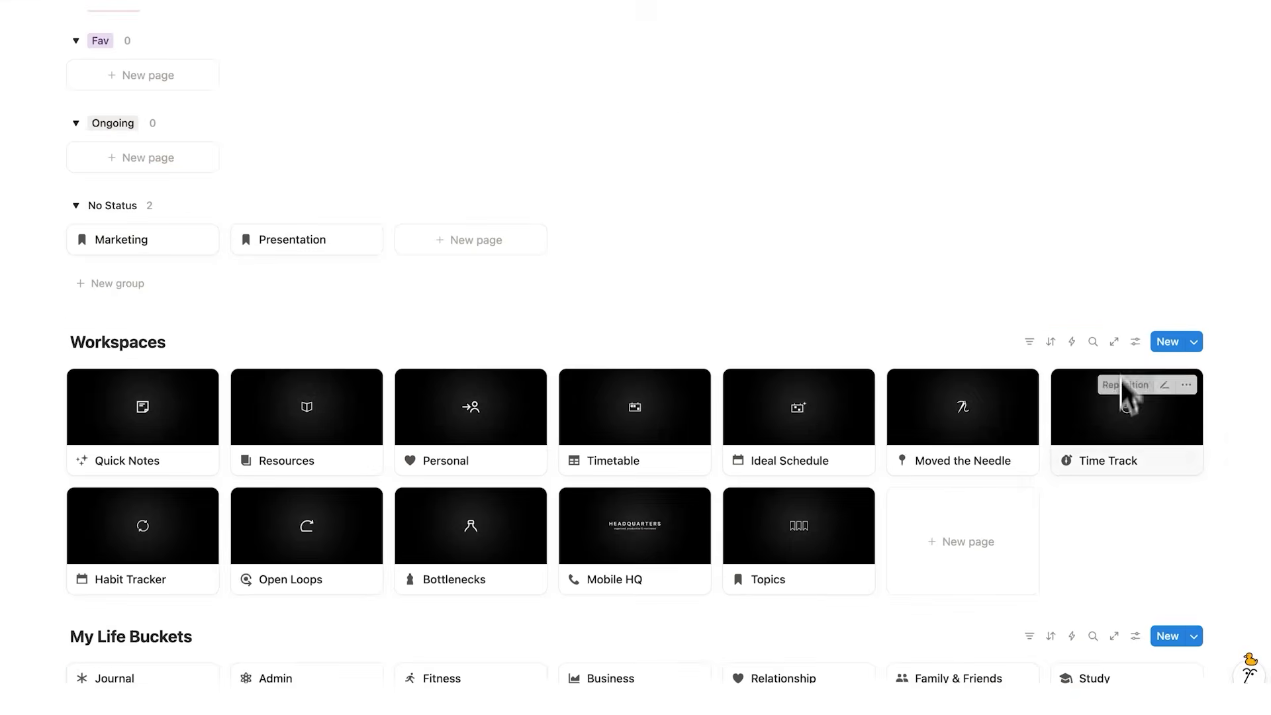
click(1118, 450)
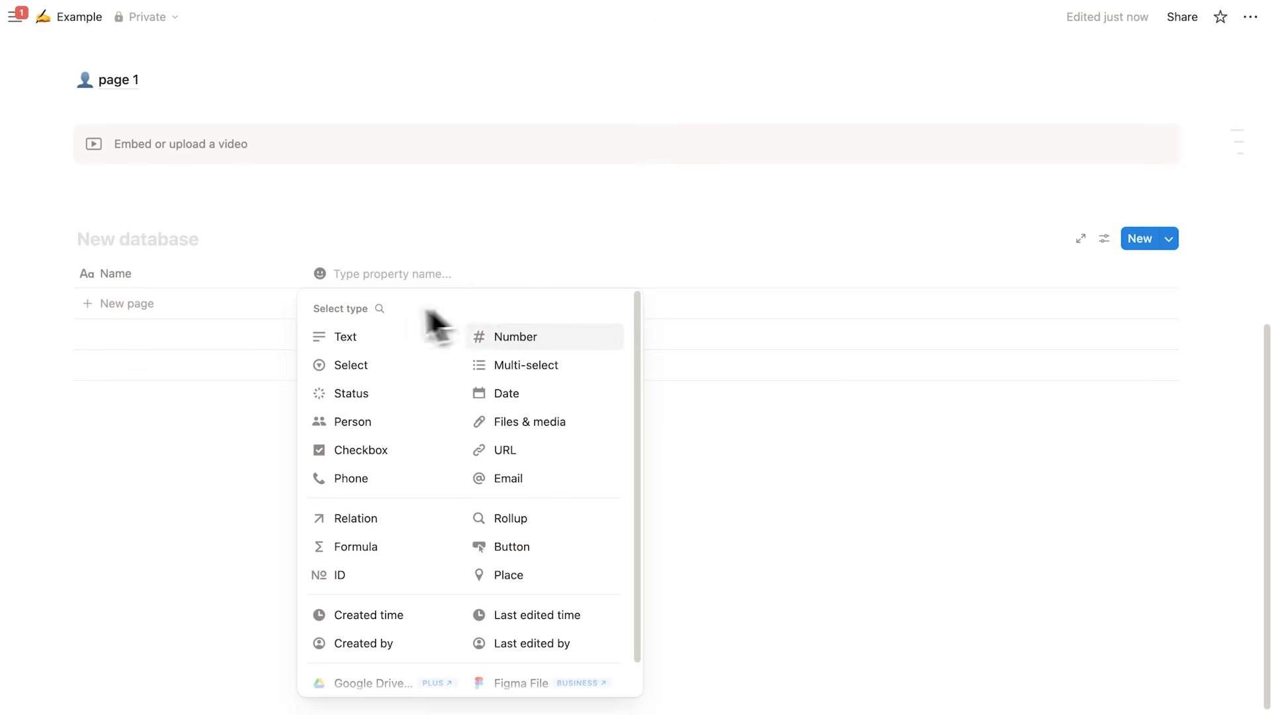
Dismiss the property types and title the new inline database "task manager".
click(165, 280)
click(143, 247)
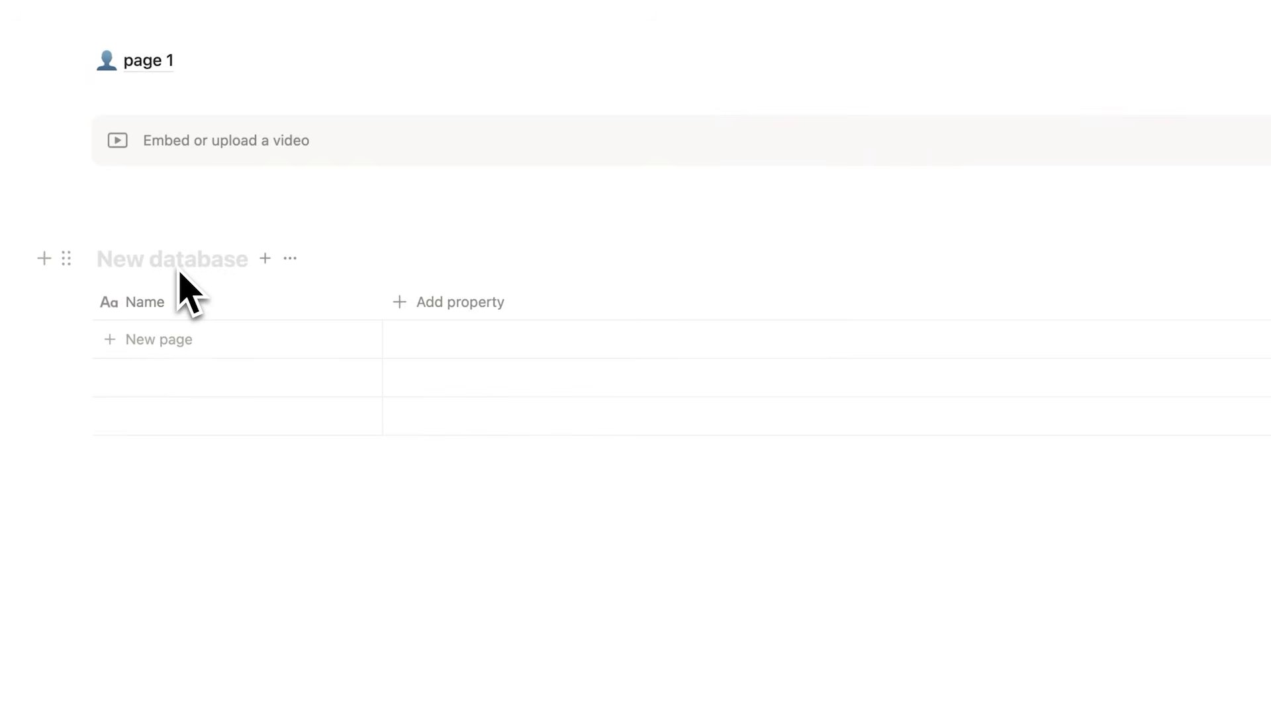
text(task man)
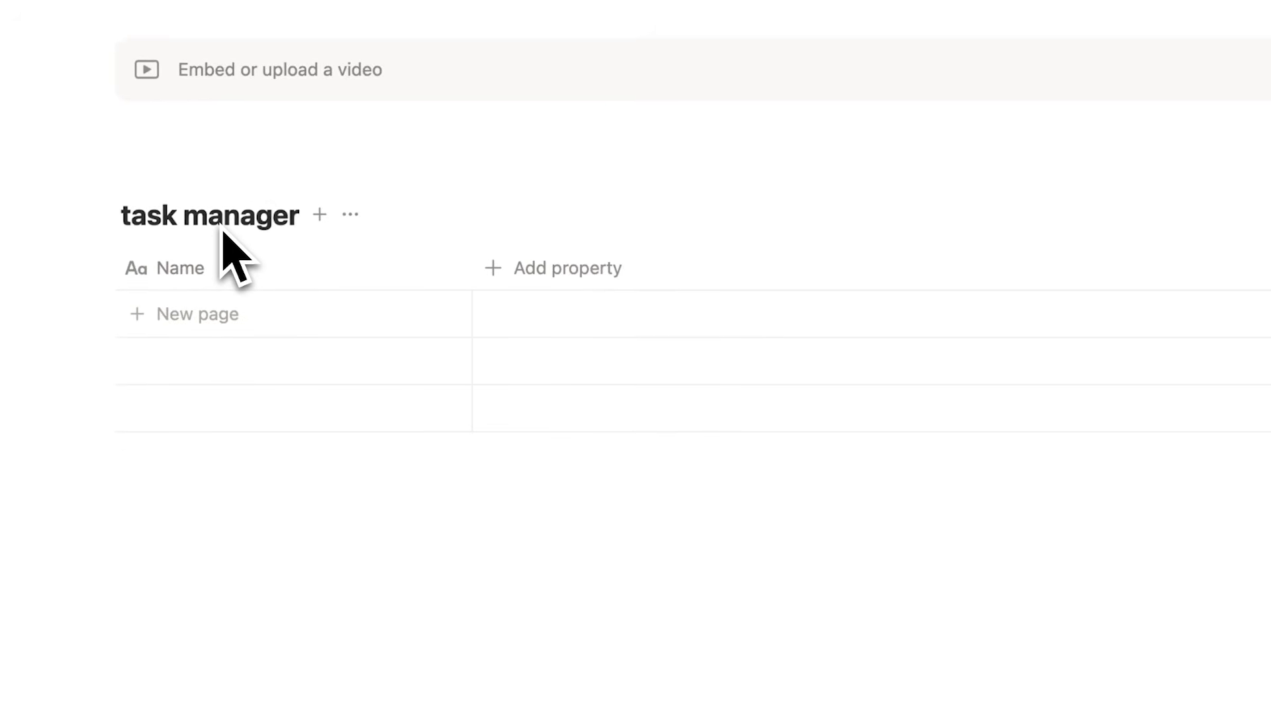
text(ager)
Add an entry named "task 1" to the task manager database.
click(193, 312)
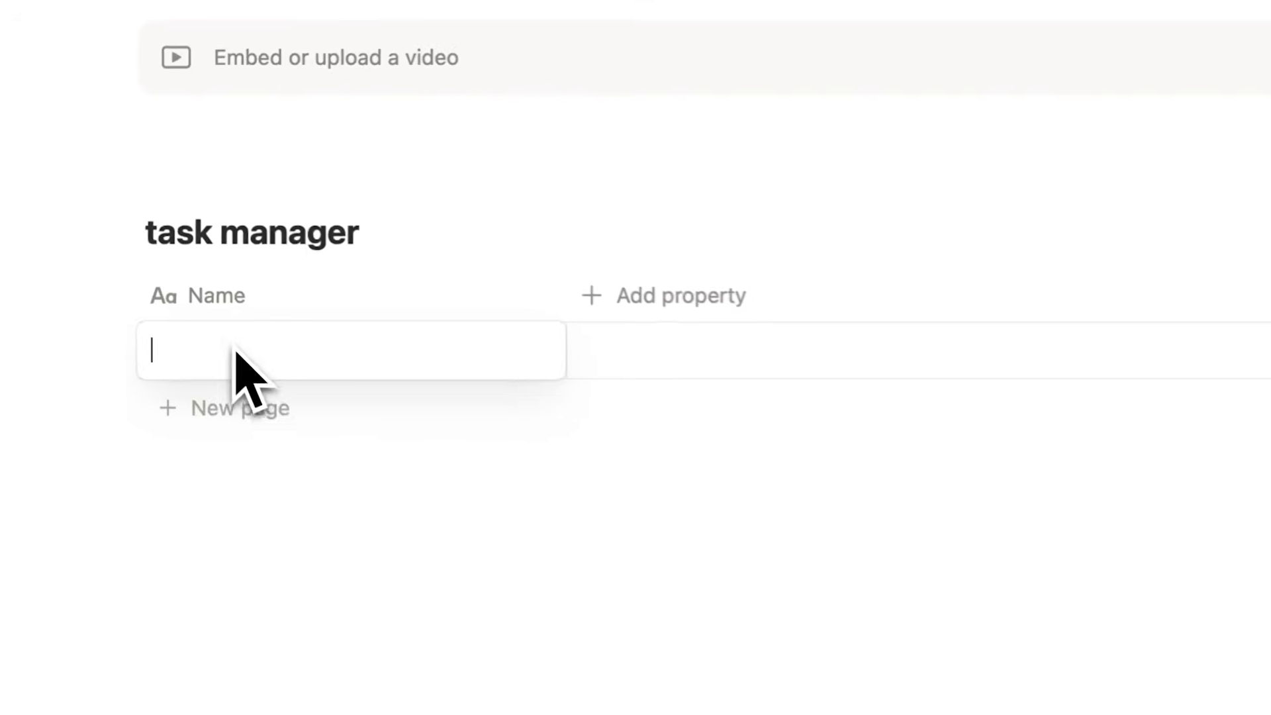
text(task 1)
key(Return)
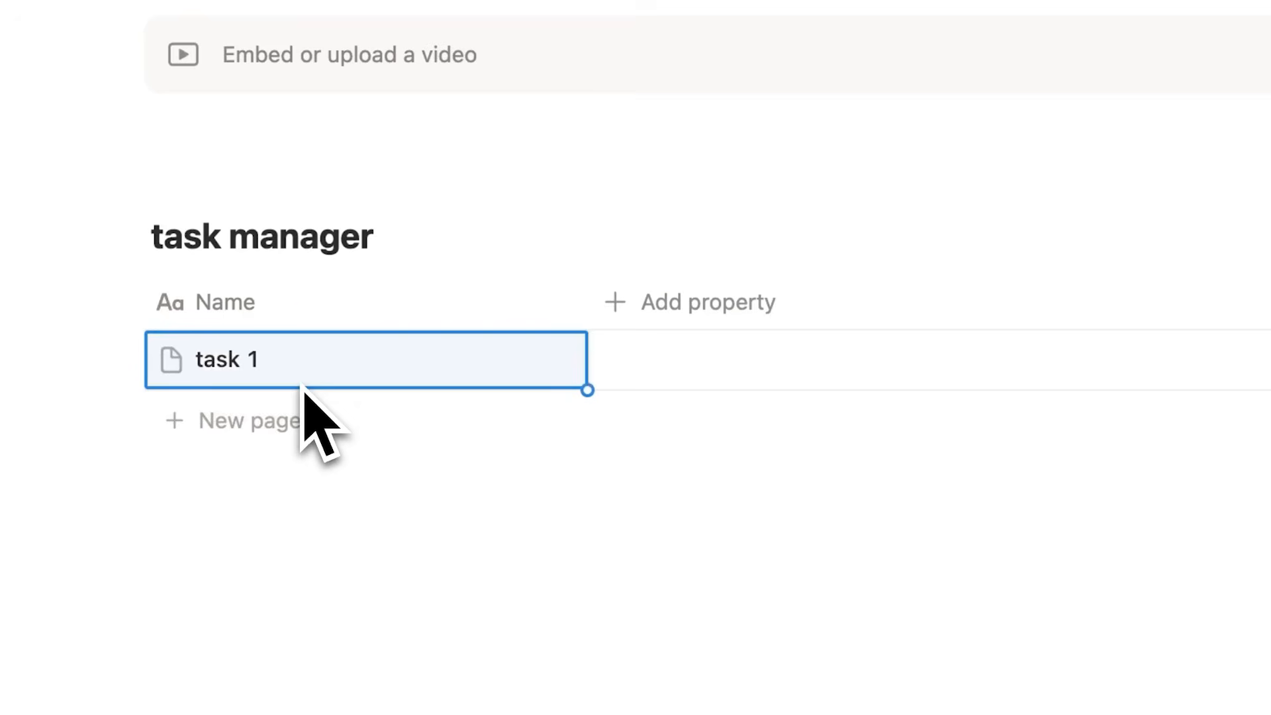
Add a Checkbox property to the task manager and move its column in front of Name.
click(628, 303)
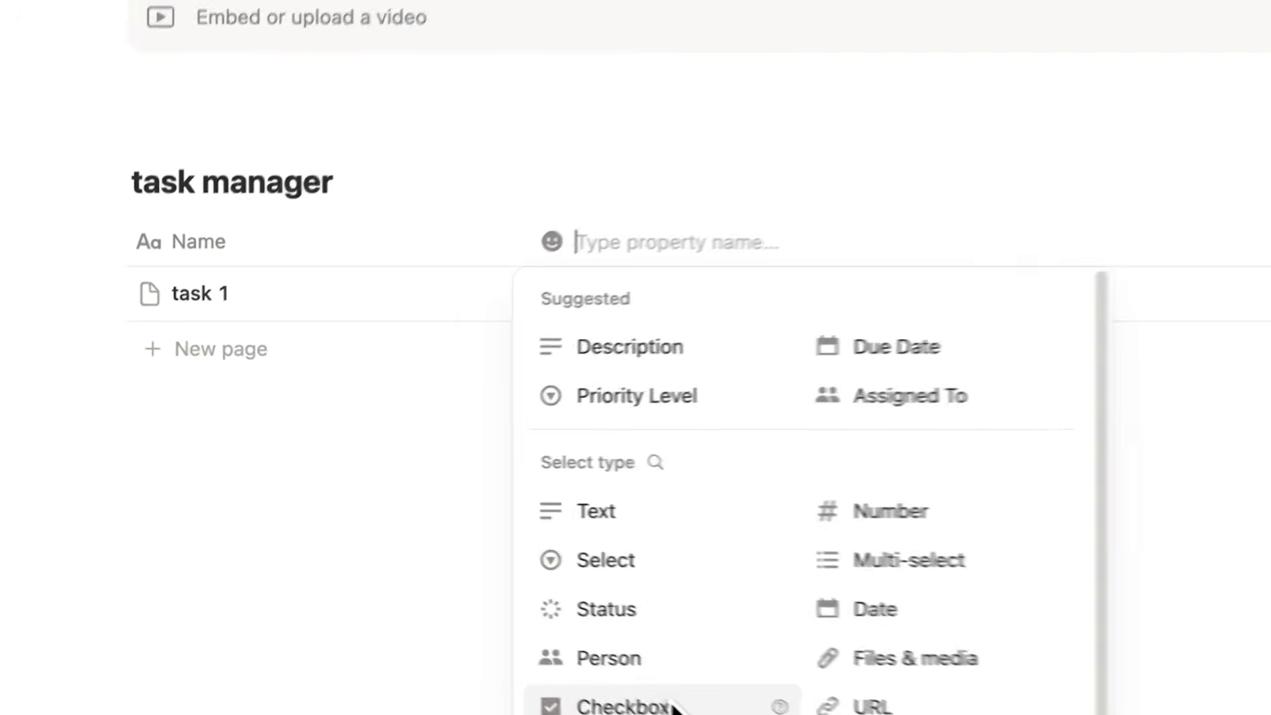
click(671, 706)
drag(670, 214, 301, 235)
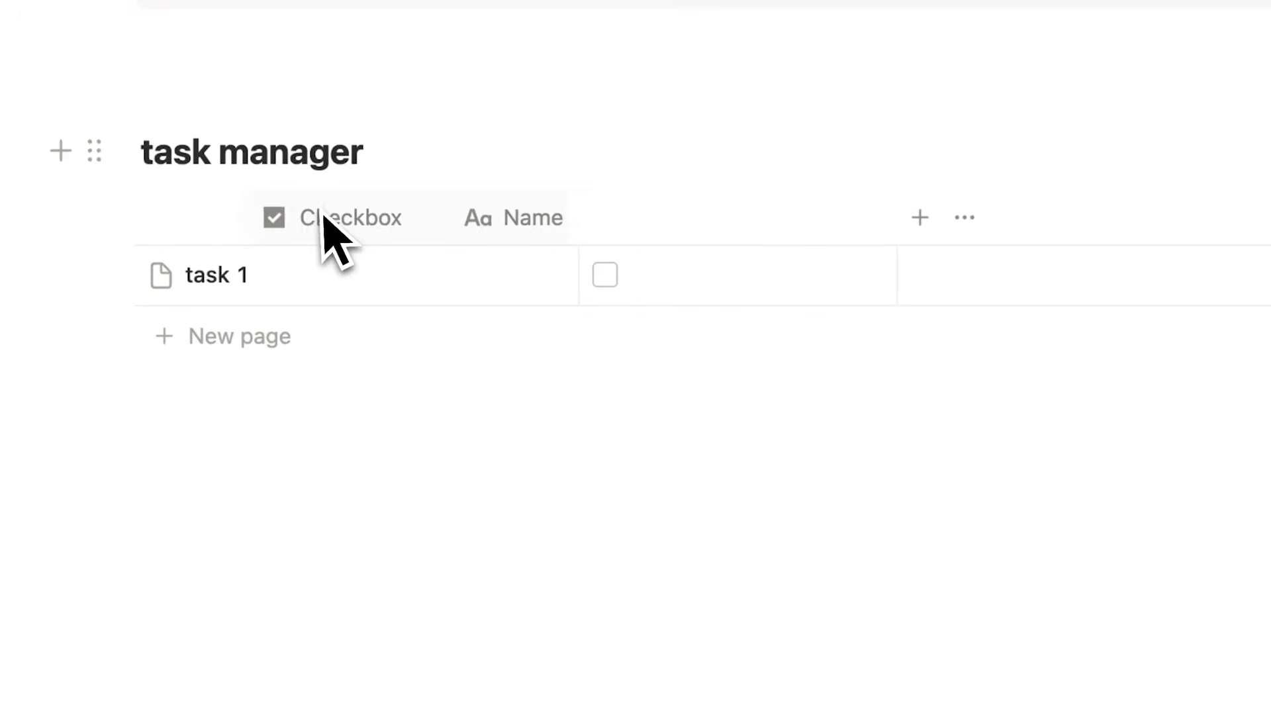
click(162, 276)
Add a Date property between Checkbox and Name, and set task 1's date to October 12, 2025.
click(920, 217)
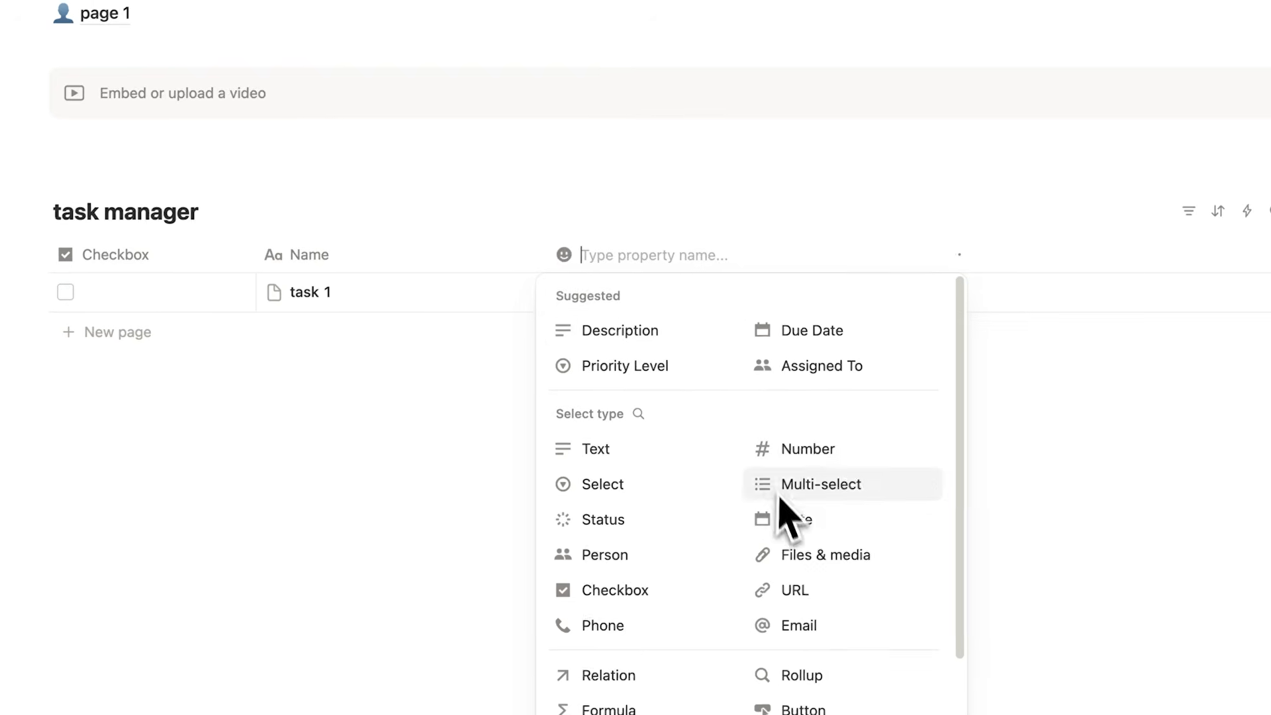
click(783, 519)
drag(884, 298, 536, 291)
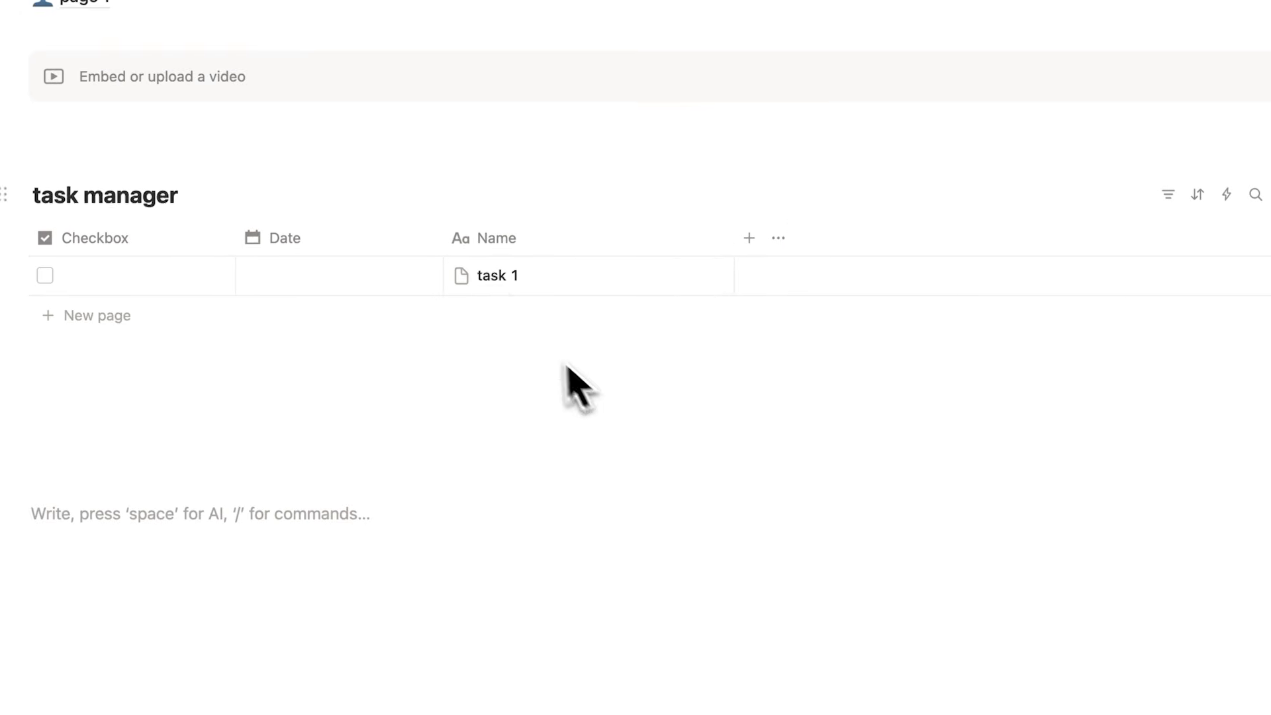
click(323, 280)
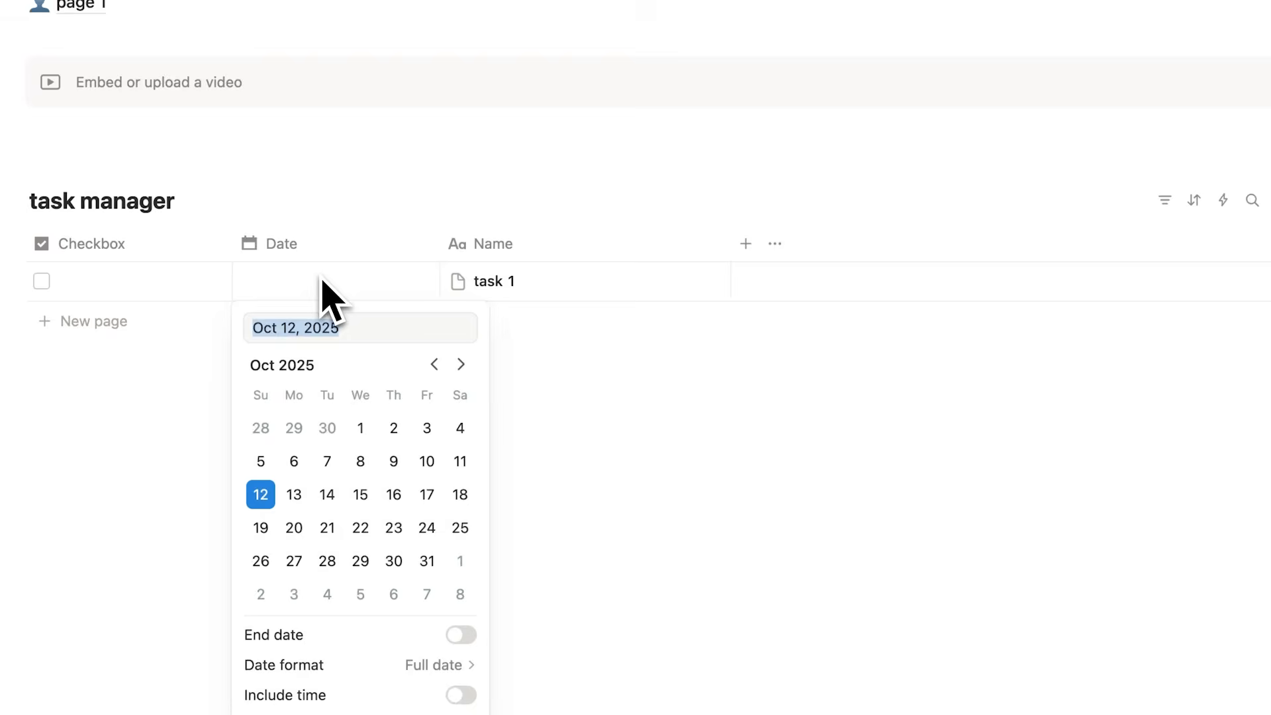
click(260, 496)
Add a Select property to the task manager and assign task 1 a new option named "project 1".
click(746, 245)
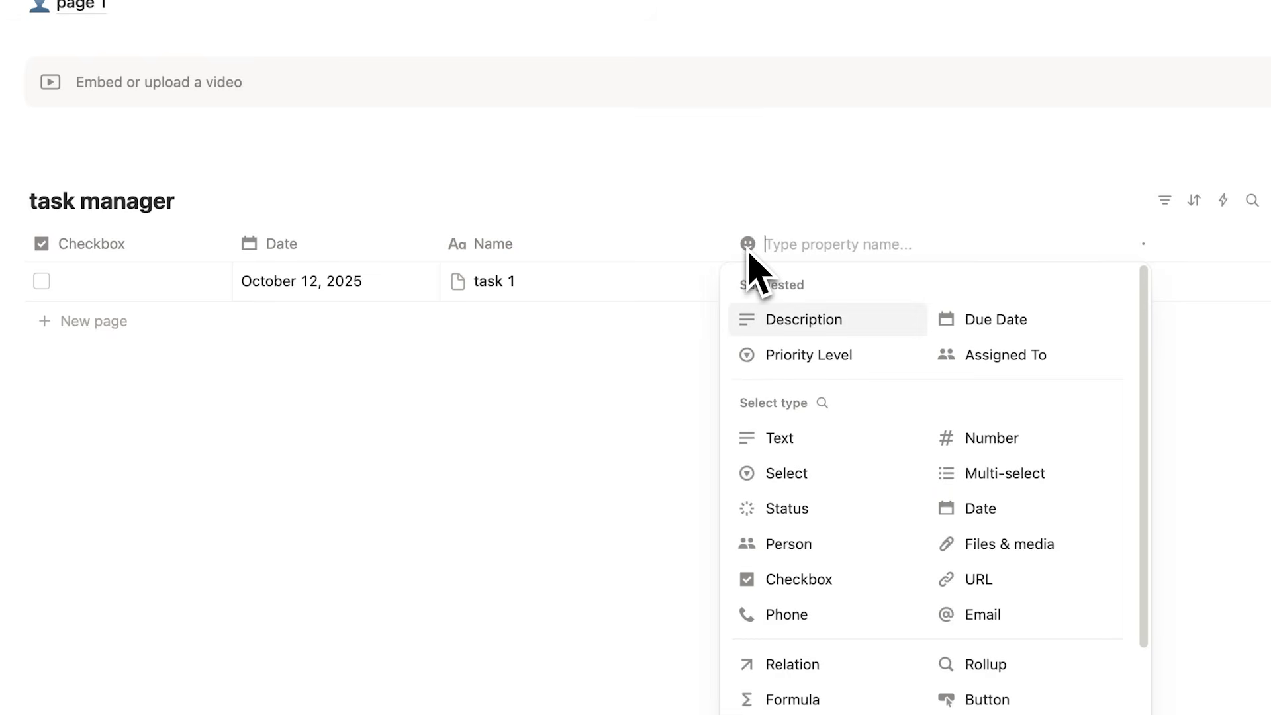
click(792, 473)
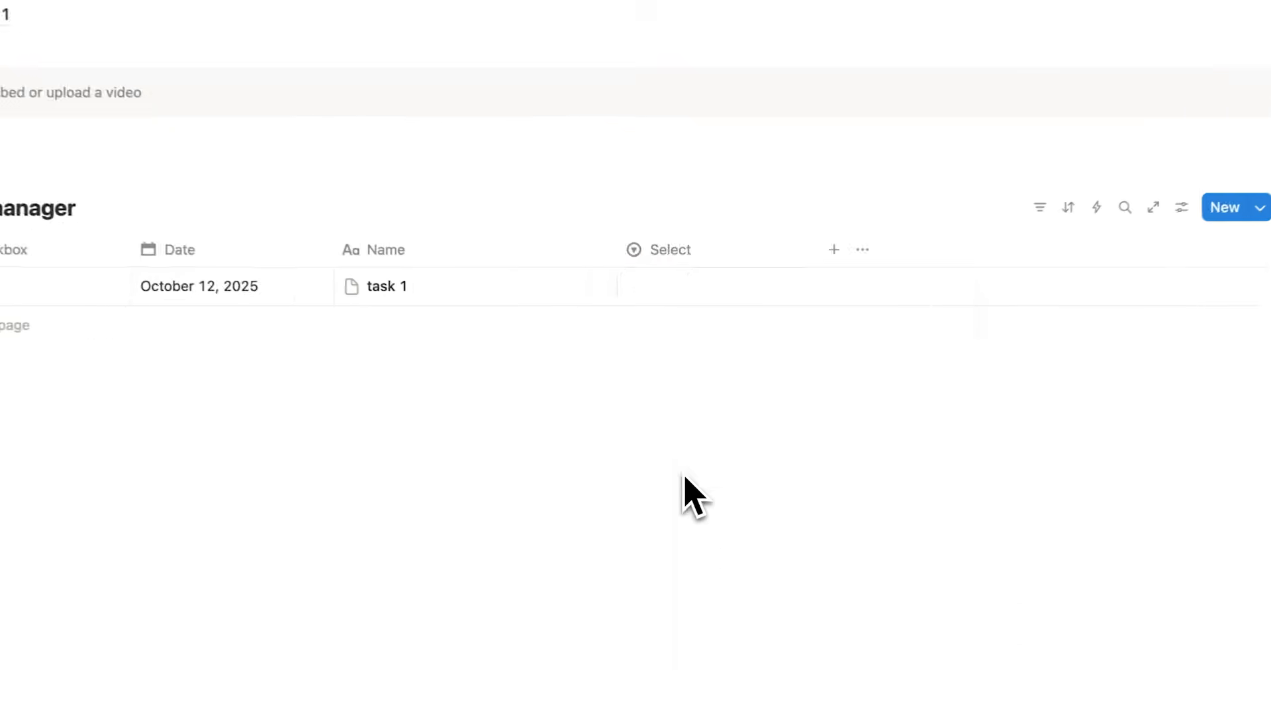
click(839, 347)
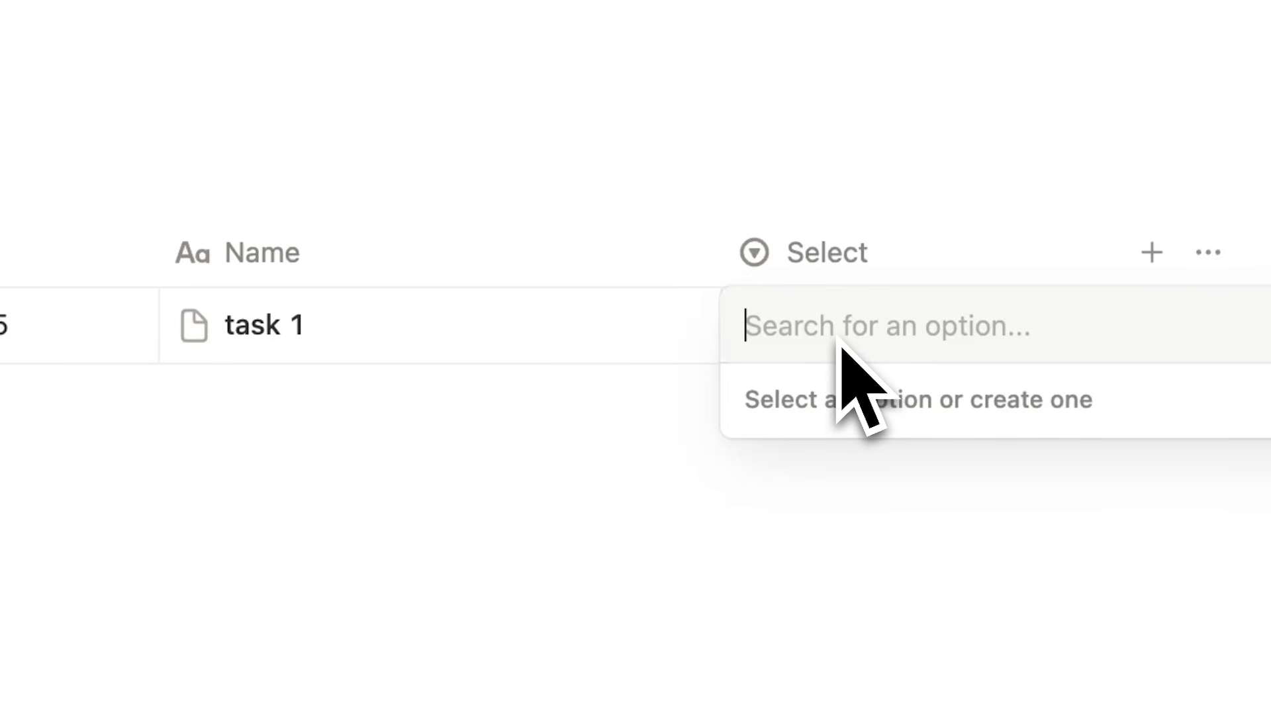
text(project 1)
key(Return)
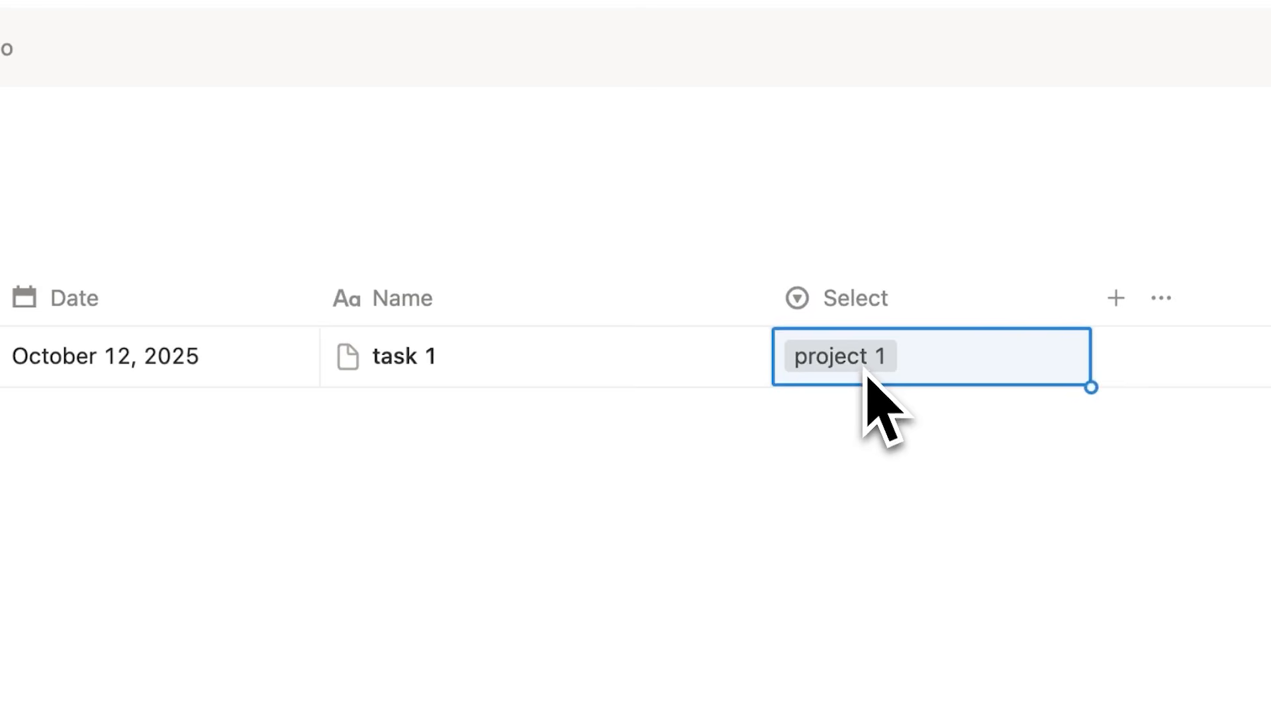
Rename the Select property to "Project".
click(907, 305)
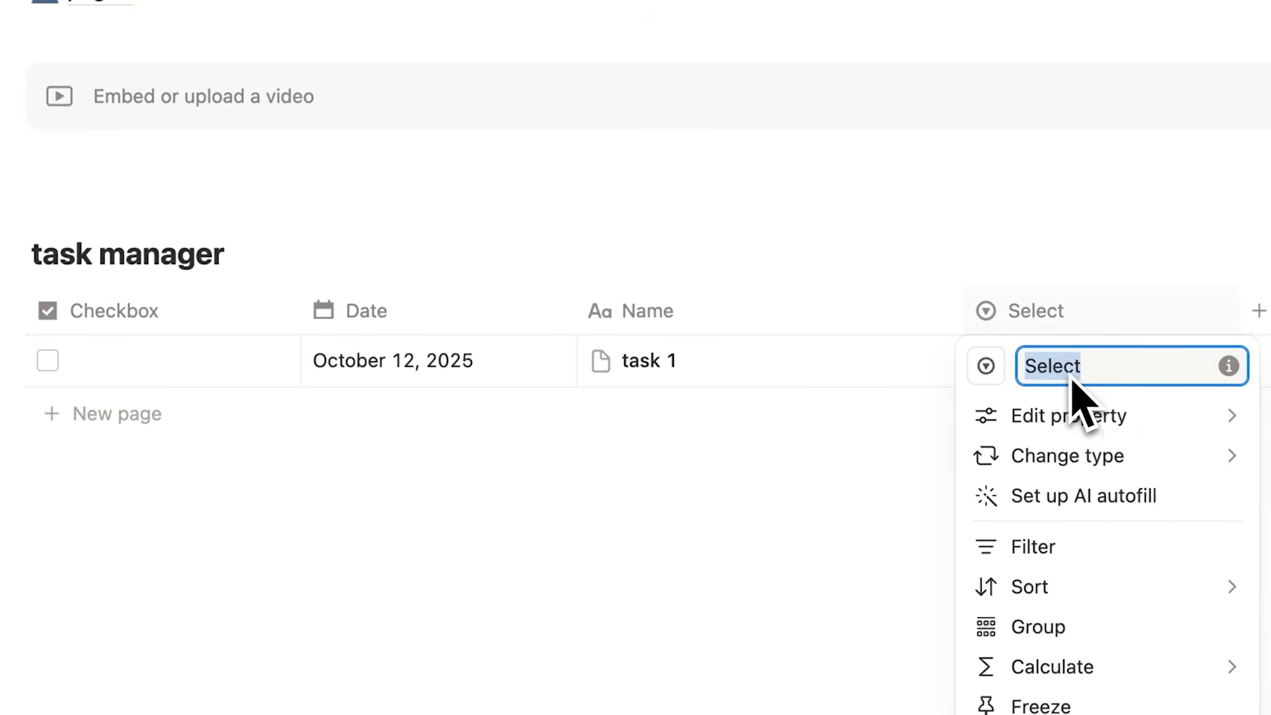
key(Return)
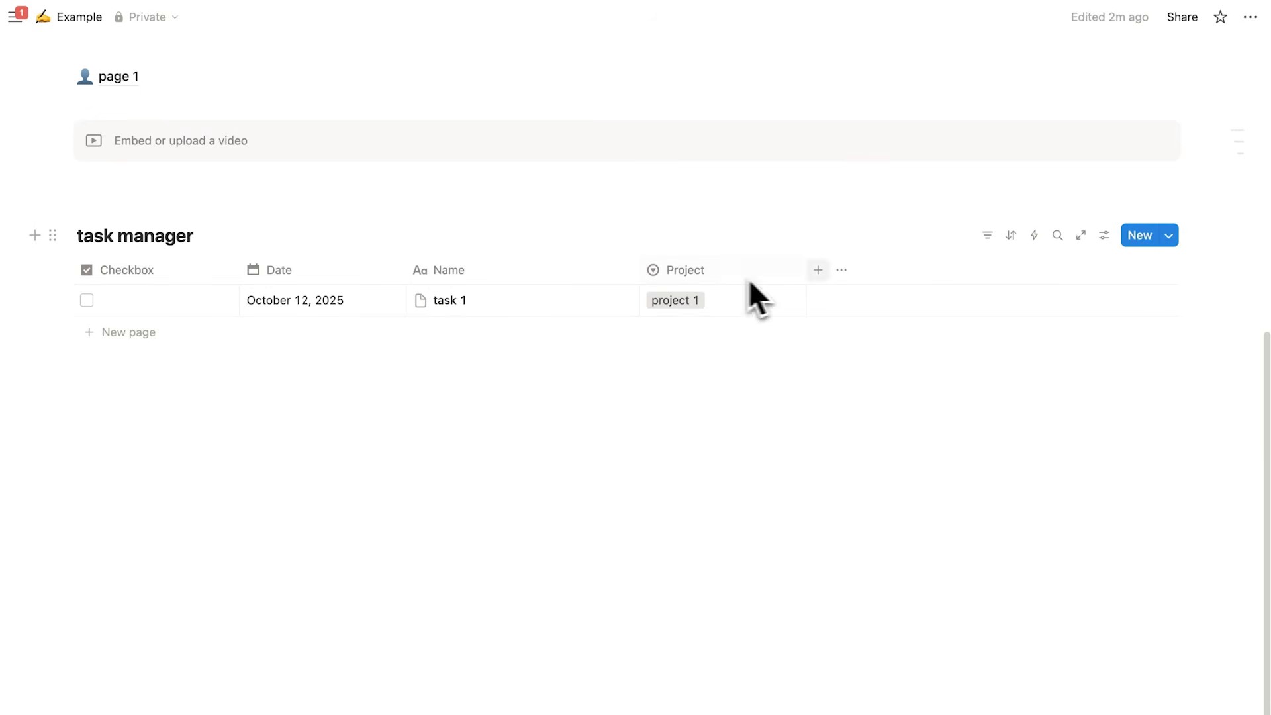
Open the layout options in the task manager's view settings.
click(1103, 240)
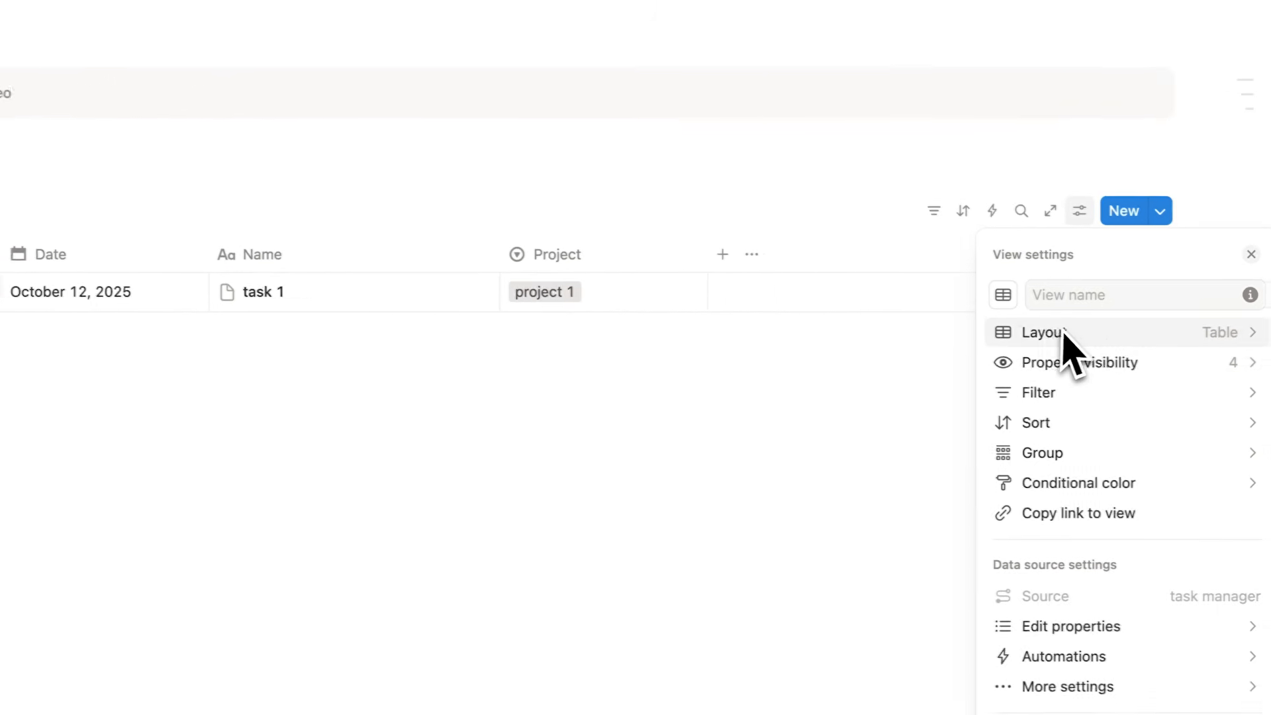
click(1059, 333)
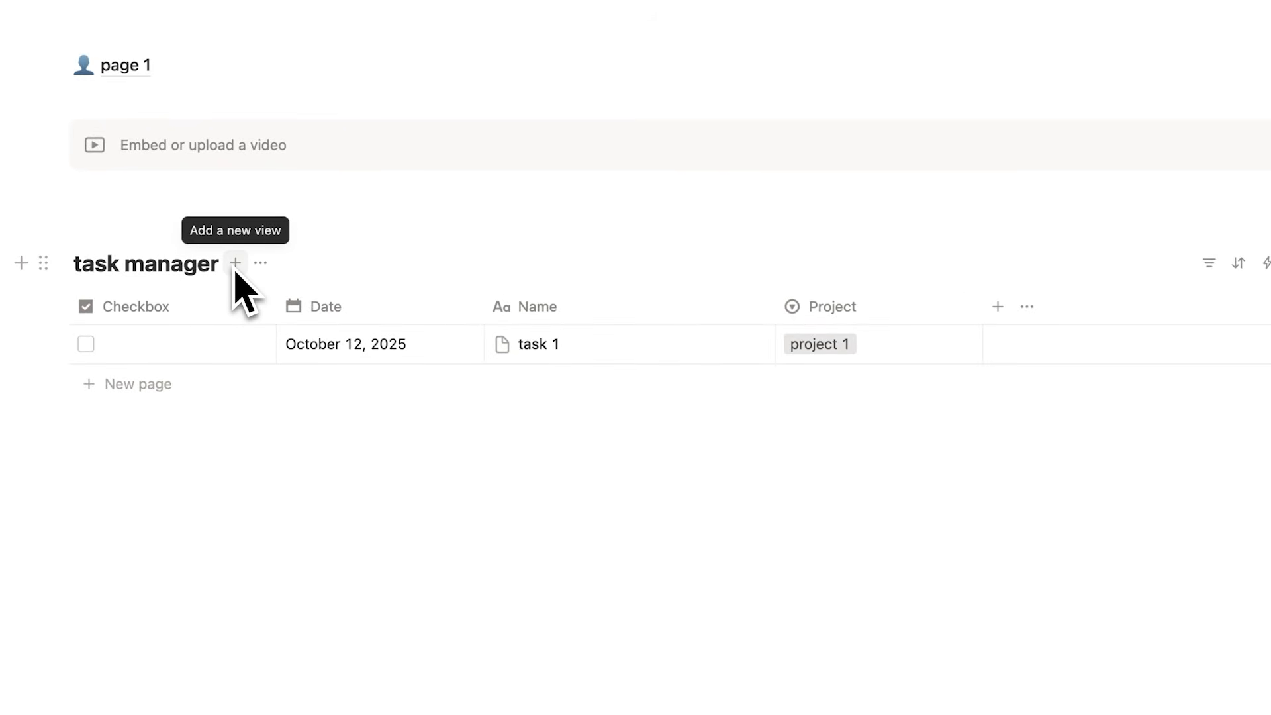
Add a Calendar view named "Calendar" to the task manager and return to the Table view.
click(235, 264)
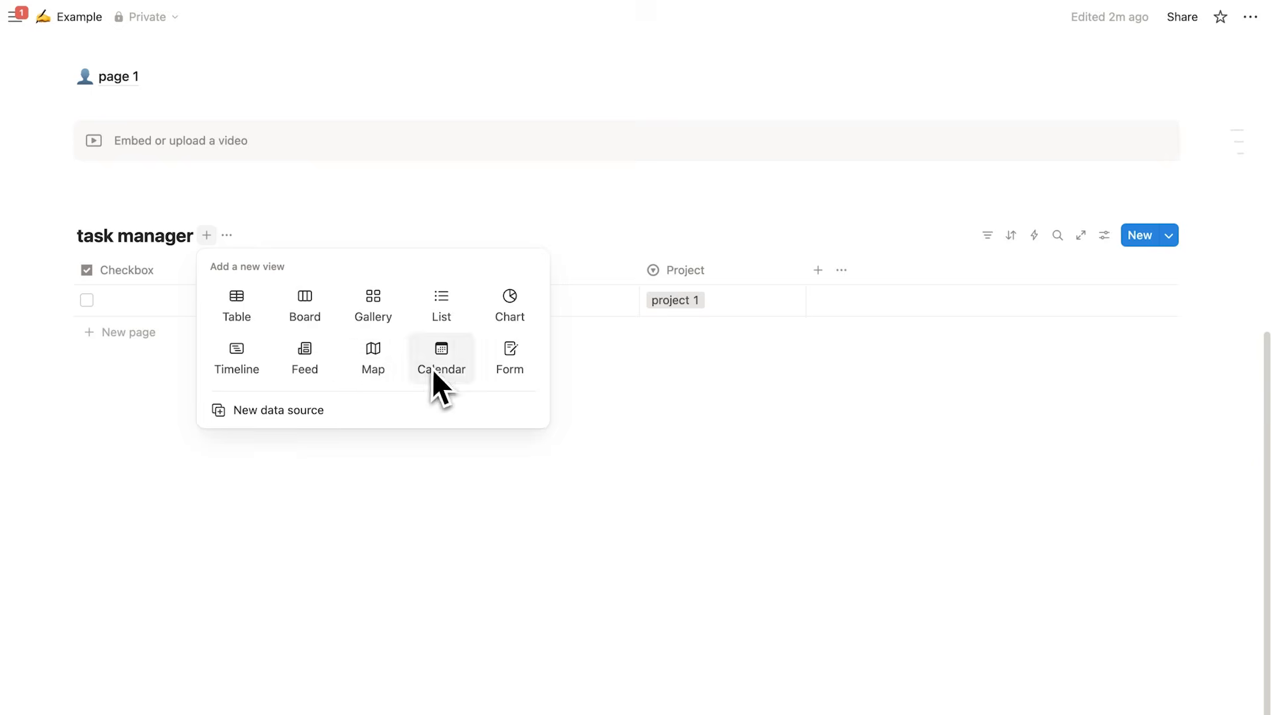
click(435, 369)
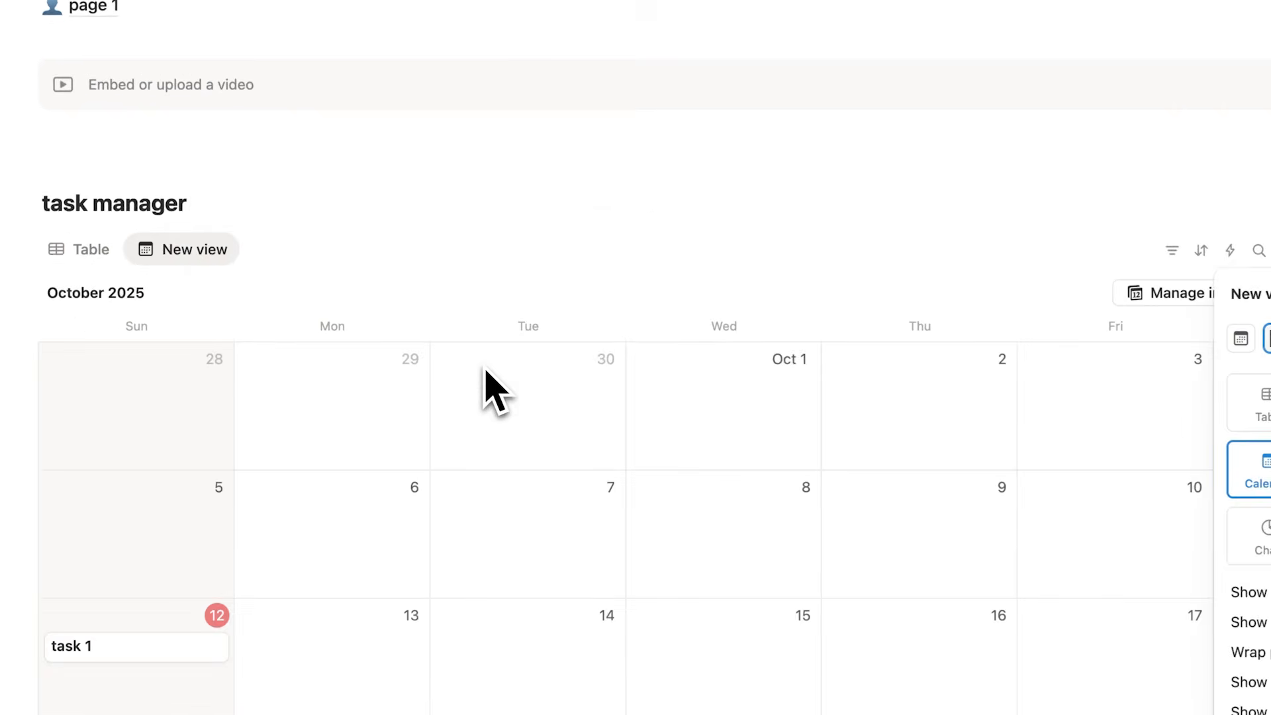
text(Cale)
click(115, 281)
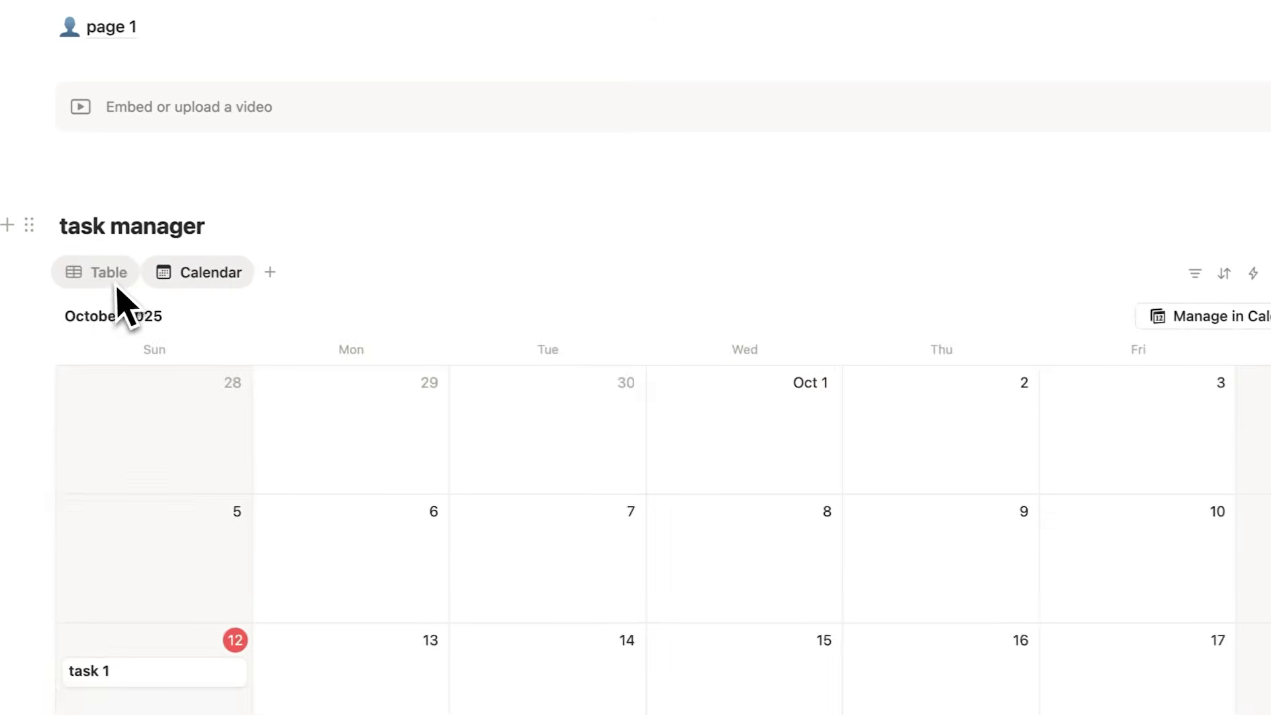
click(115, 280)
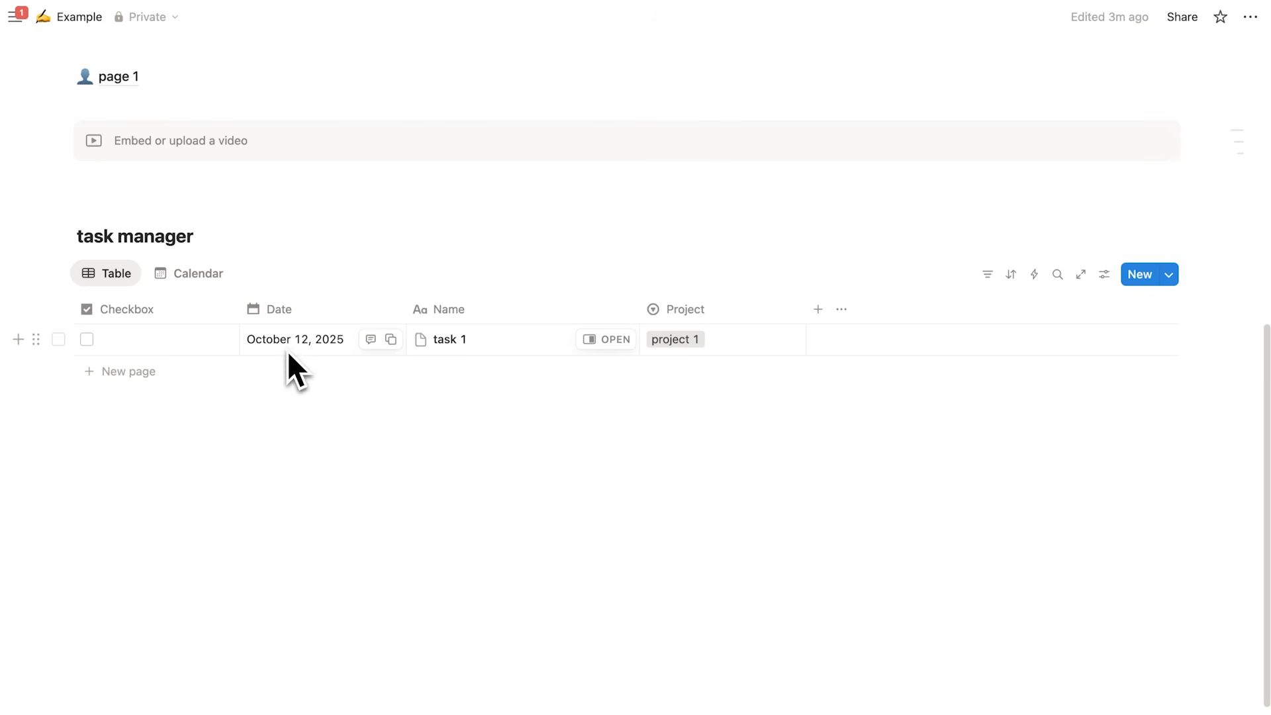
Open task 1 from the Calendar view, tick its Checkbox property, and return to the Table view.
click(214, 284)
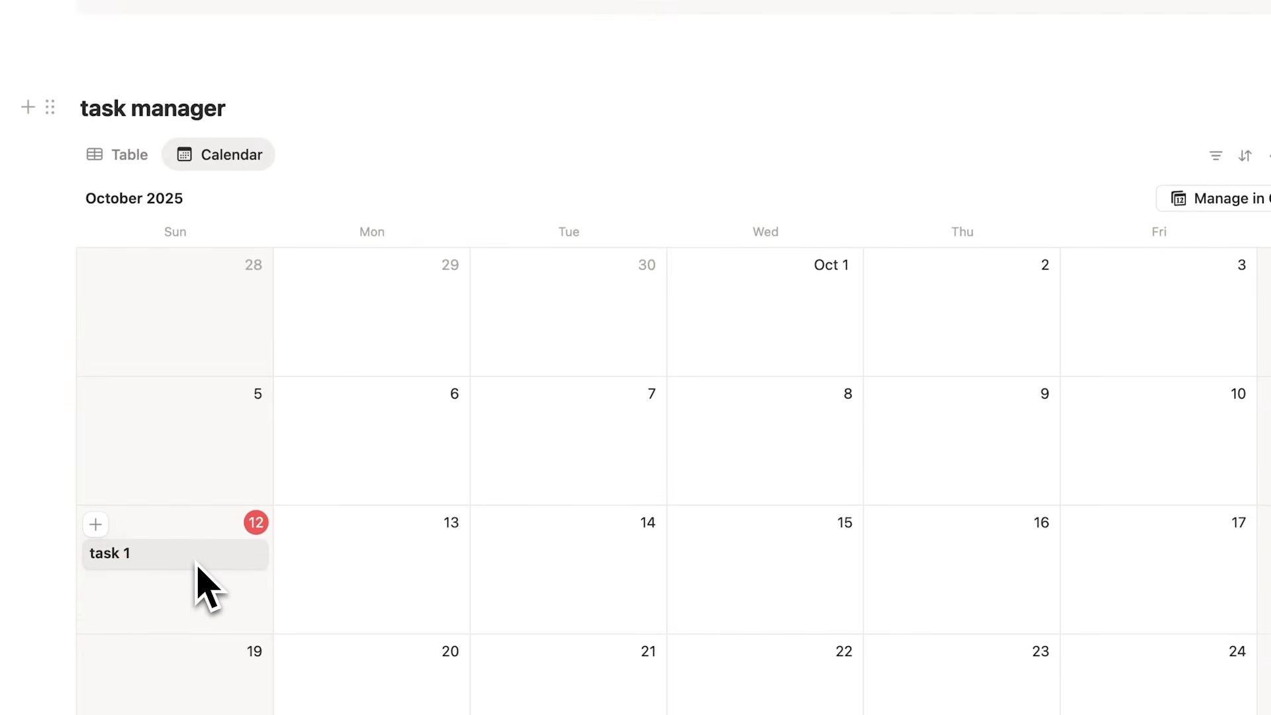
click(176, 549)
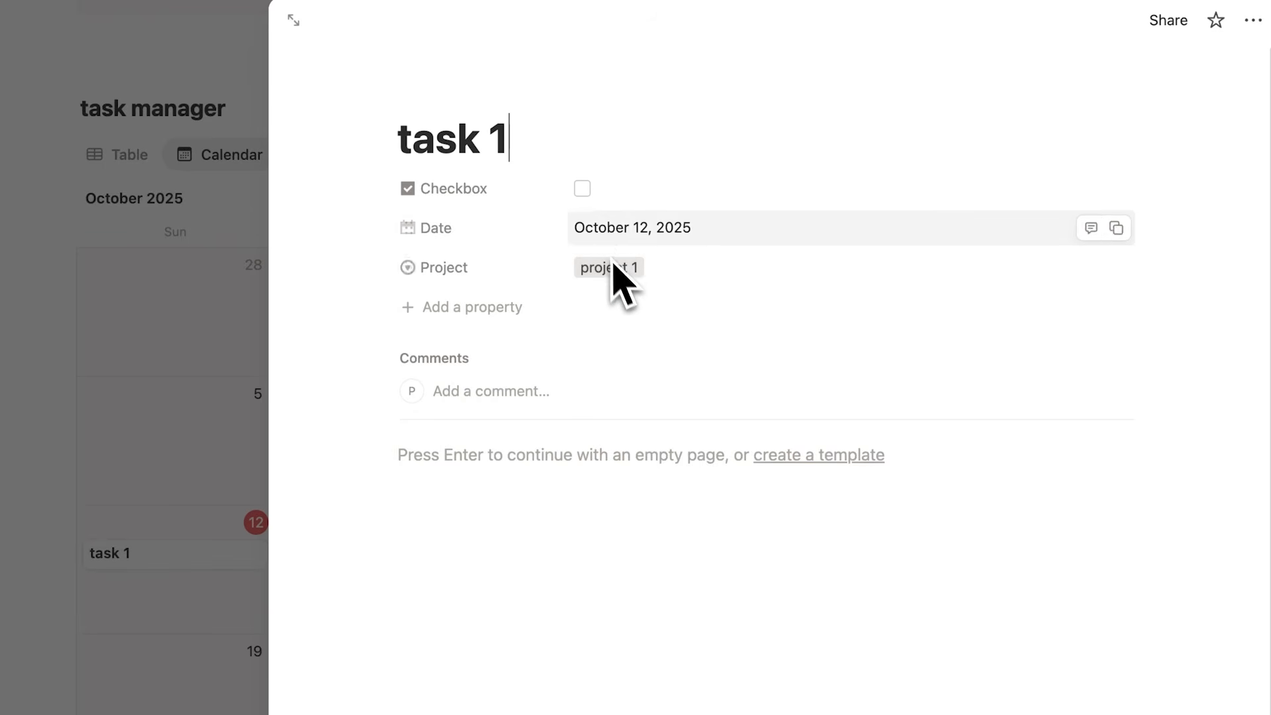
click(582, 189)
click(241, 326)
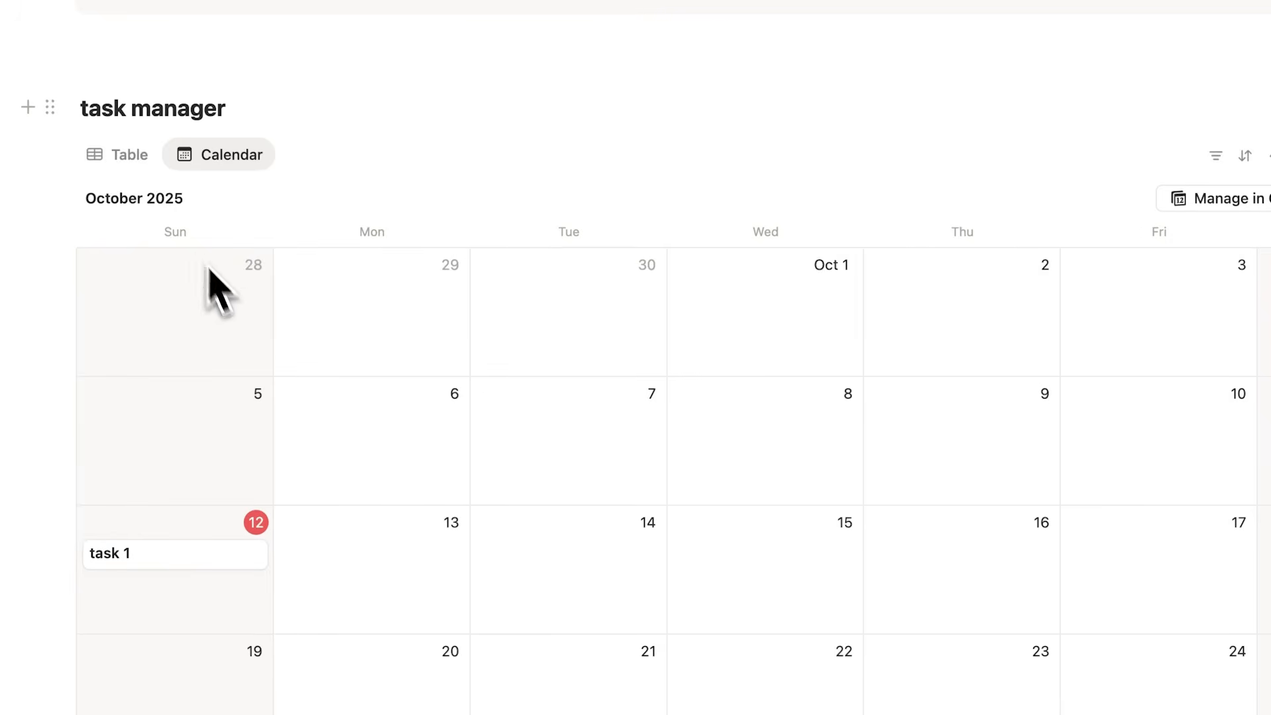
click(138, 171)
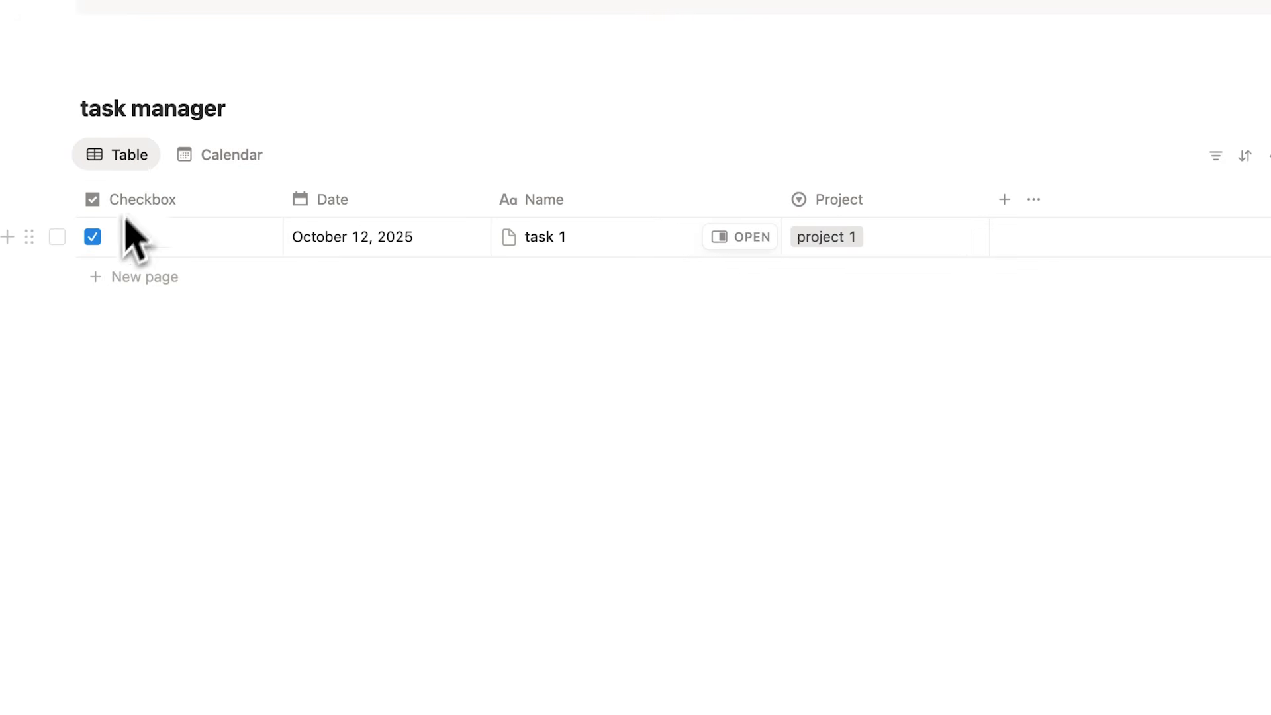
click(191, 161)
click(151, 168)
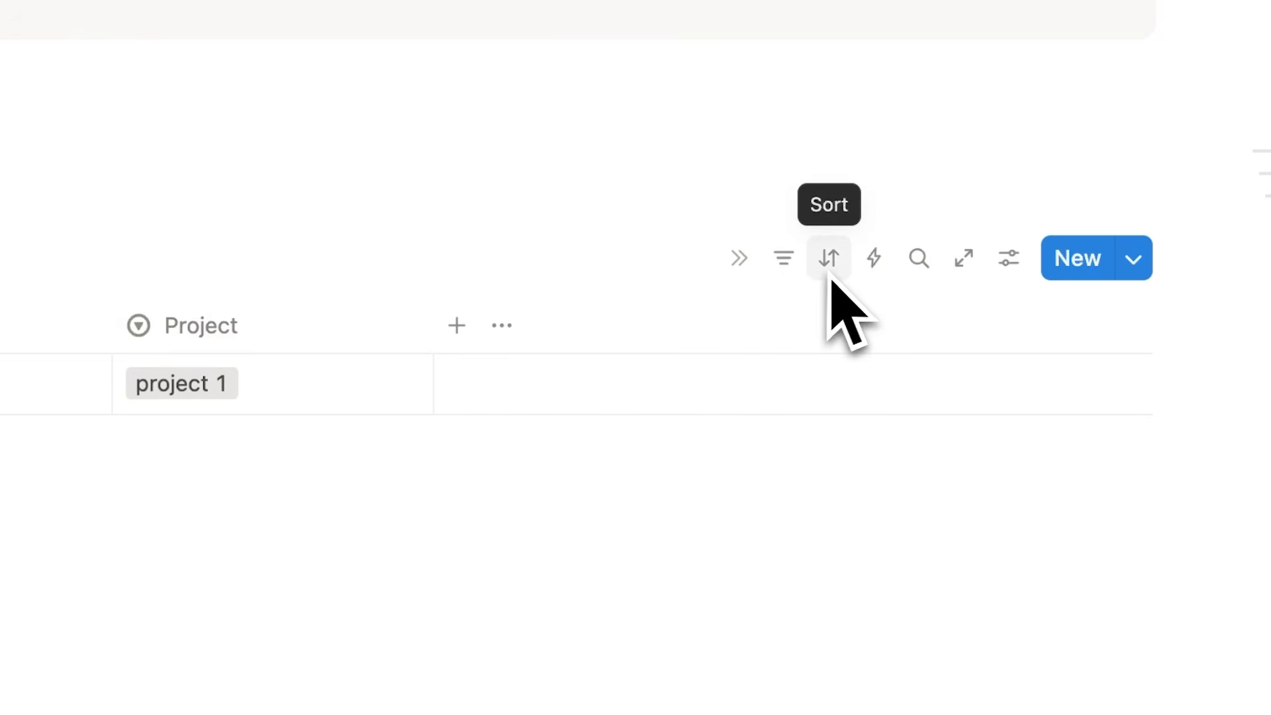
Open the view settings for the task manager's Table view.
click(1010, 260)
click(1033, 606)
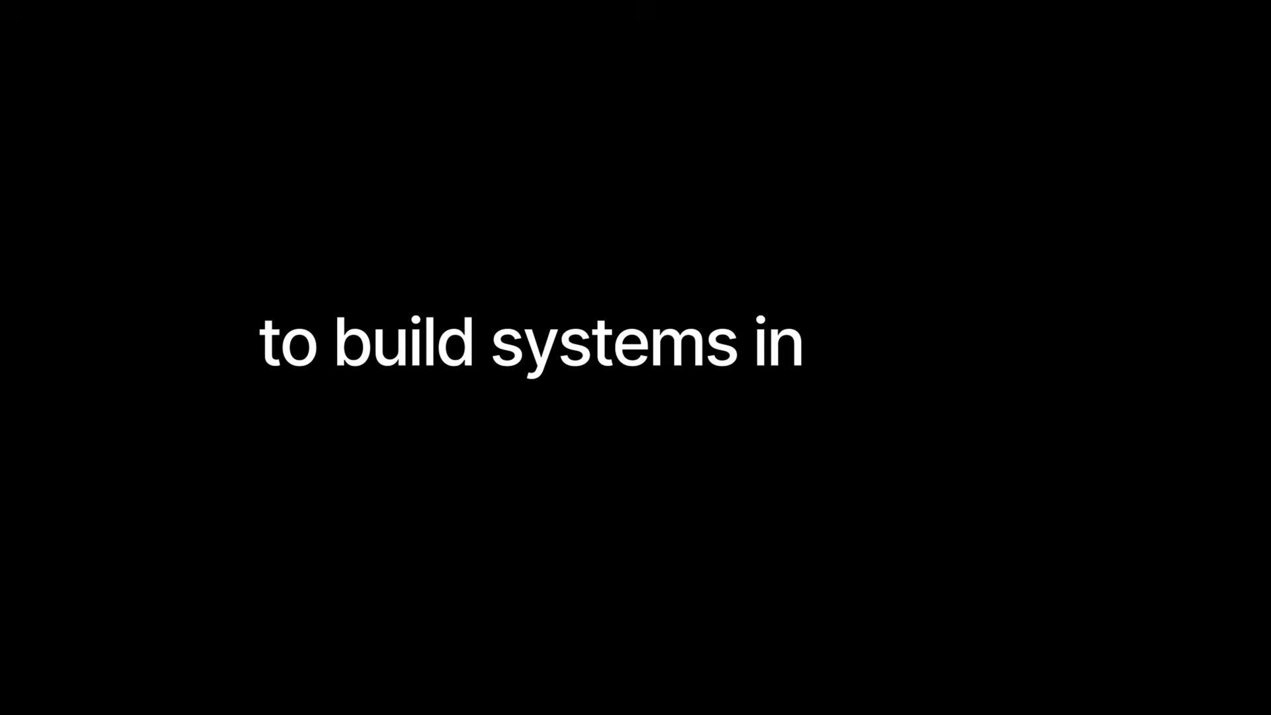